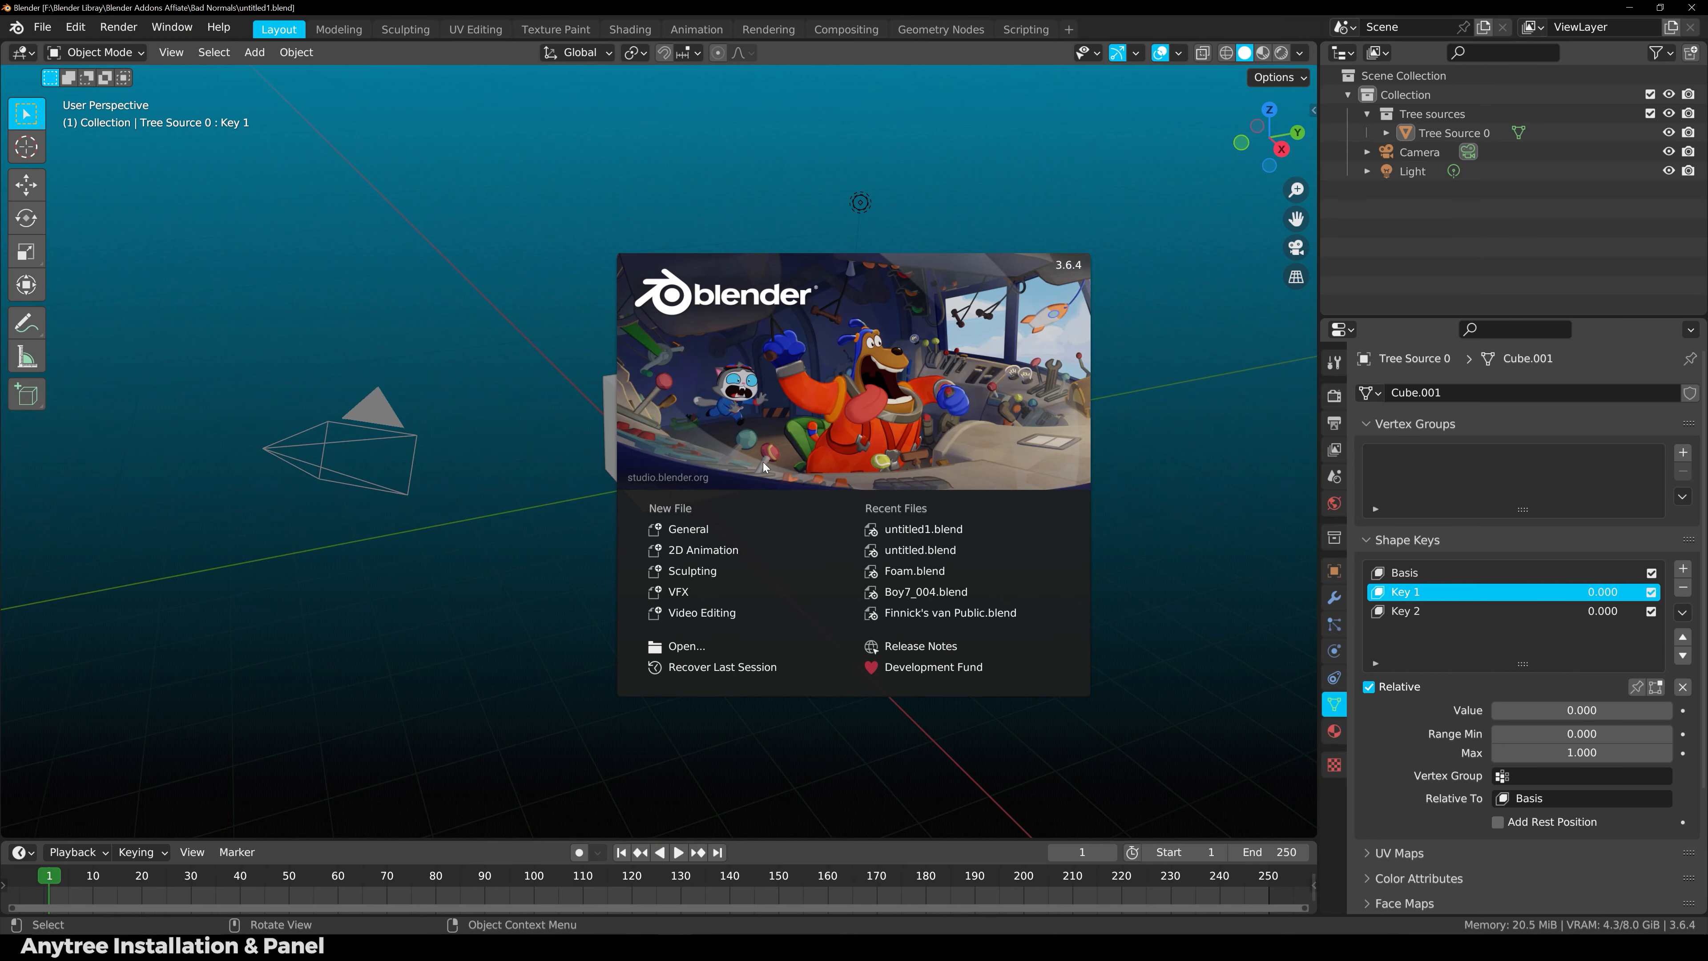
Open the add-on preferences and search the add-ons for "any" to find Add Mesh: Anytree.
left_click(758, 438)
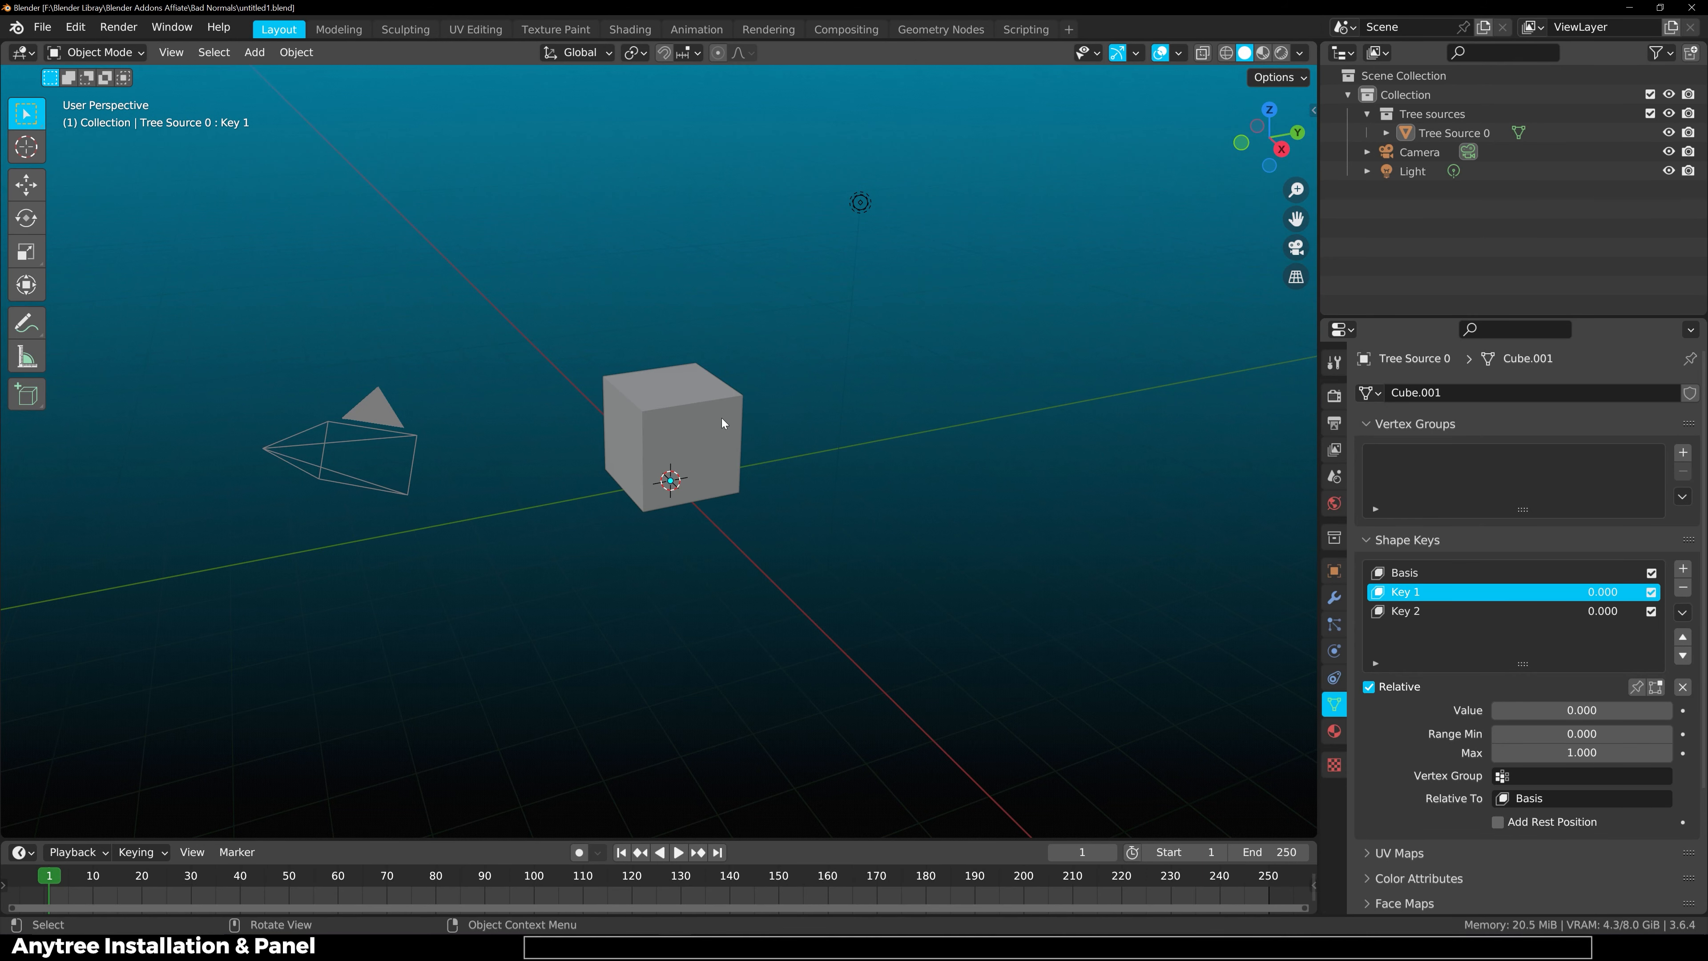
left_click(74, 27)
left_click(118, 322)
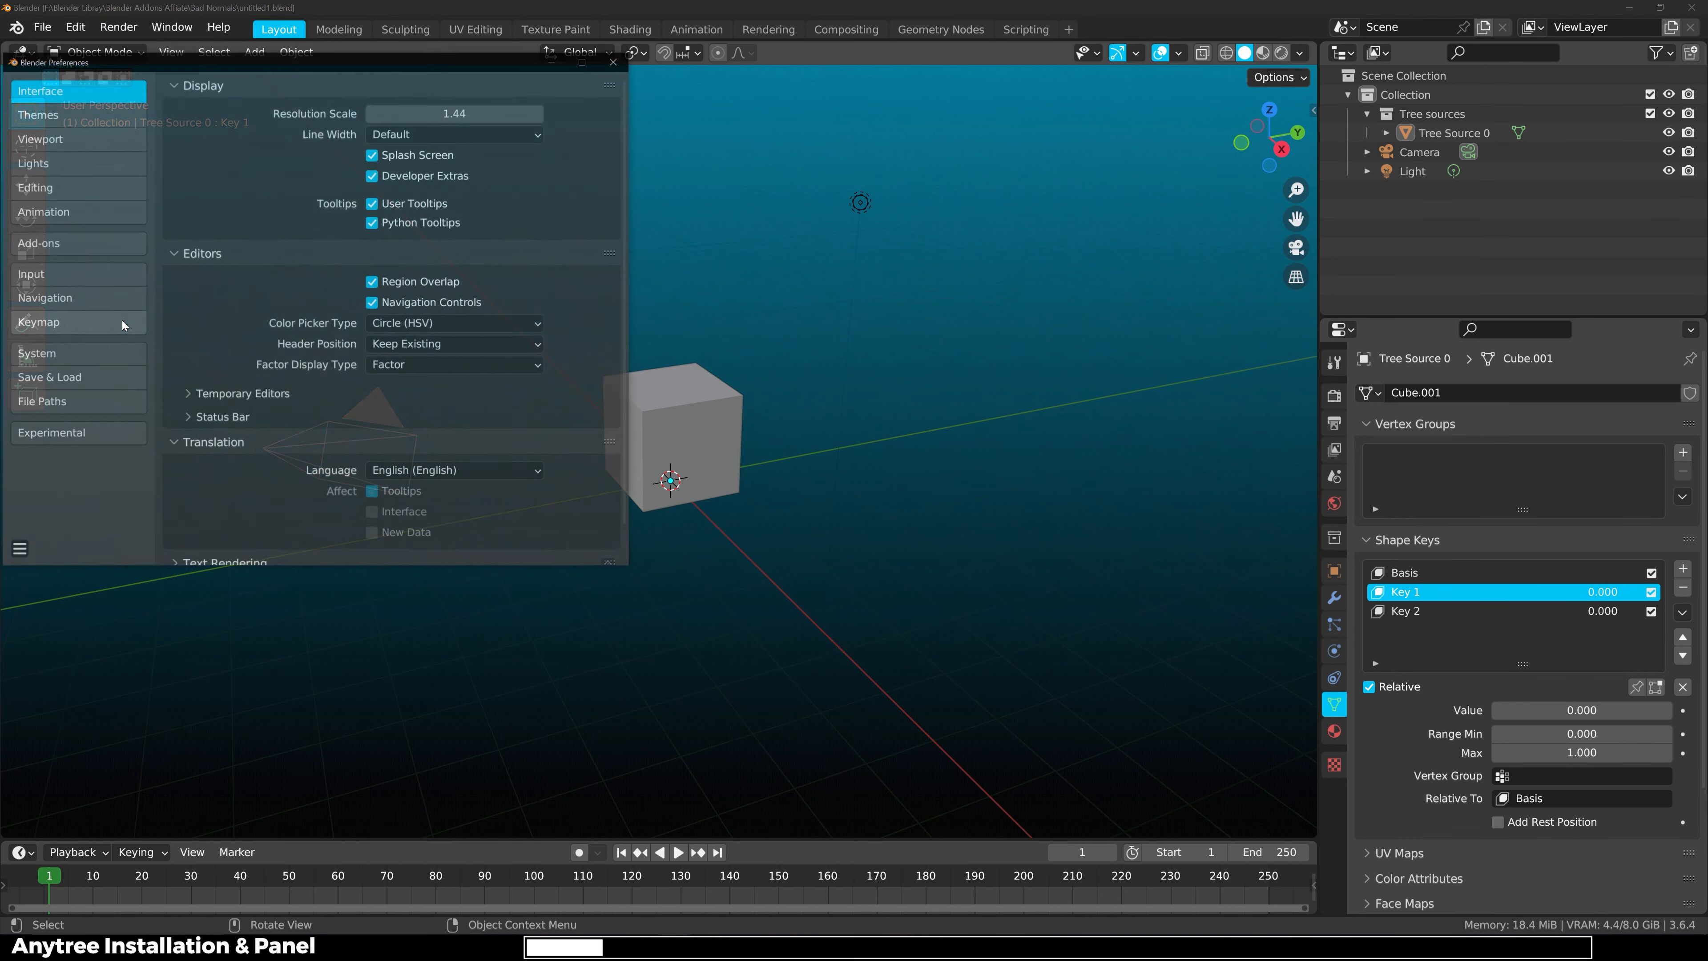
left_click(86, 246)
left_click(485, 87)
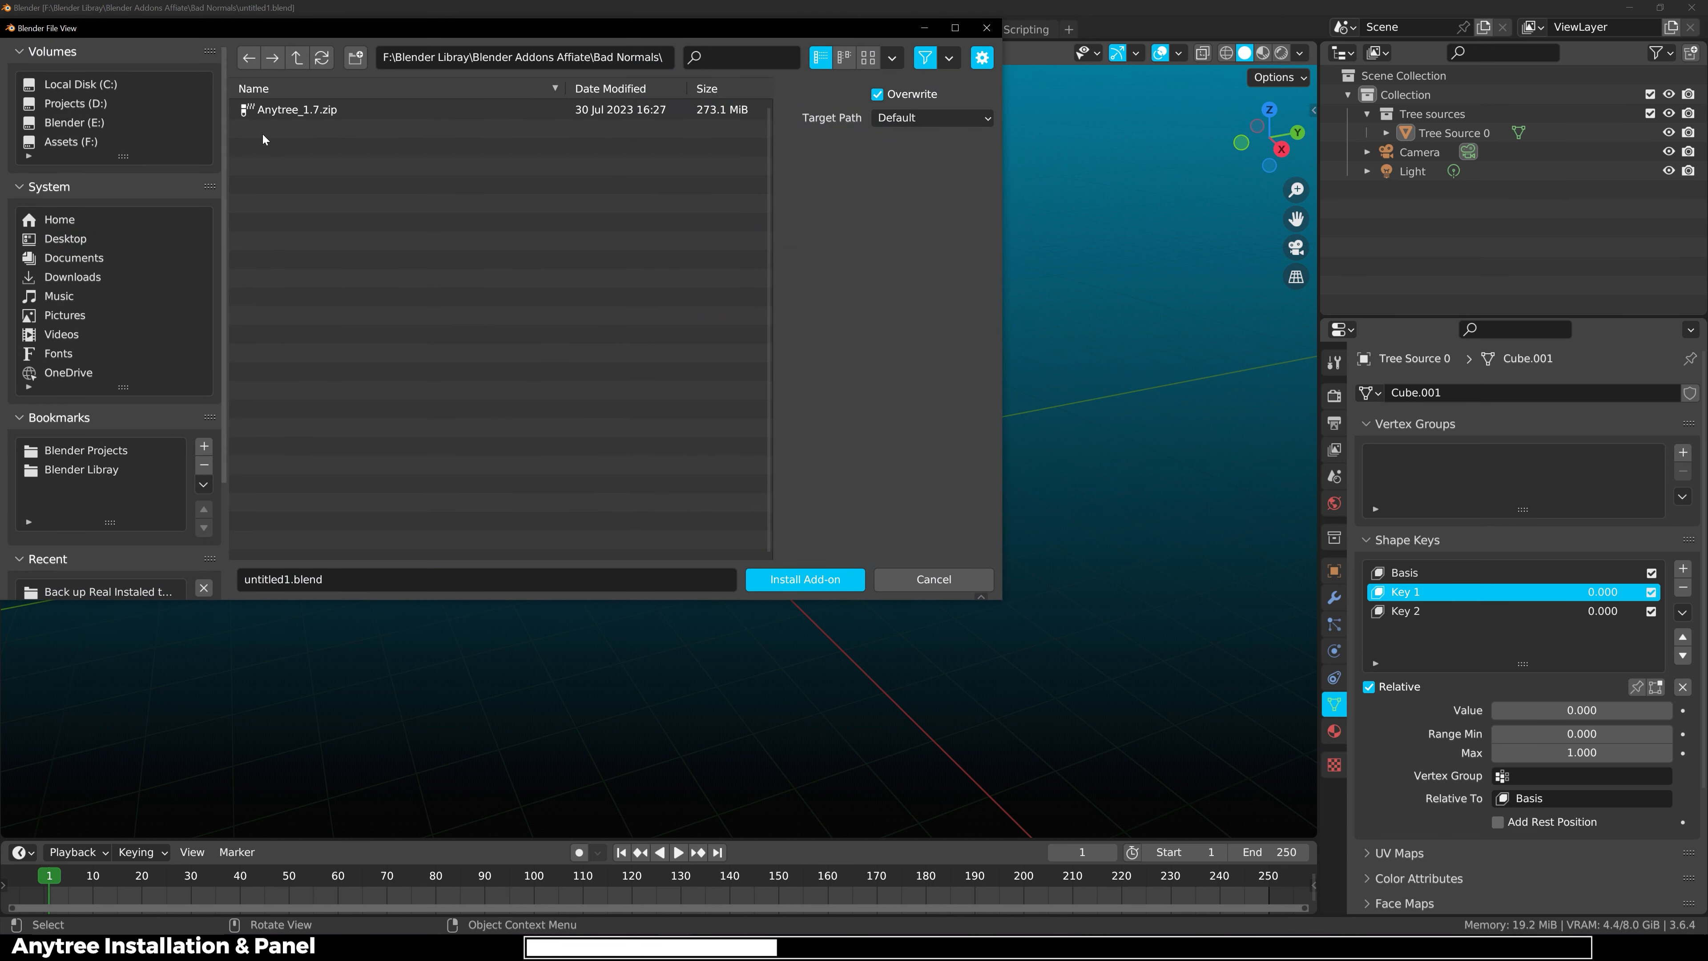
left_click(933, 579)
left_click(515, 107)
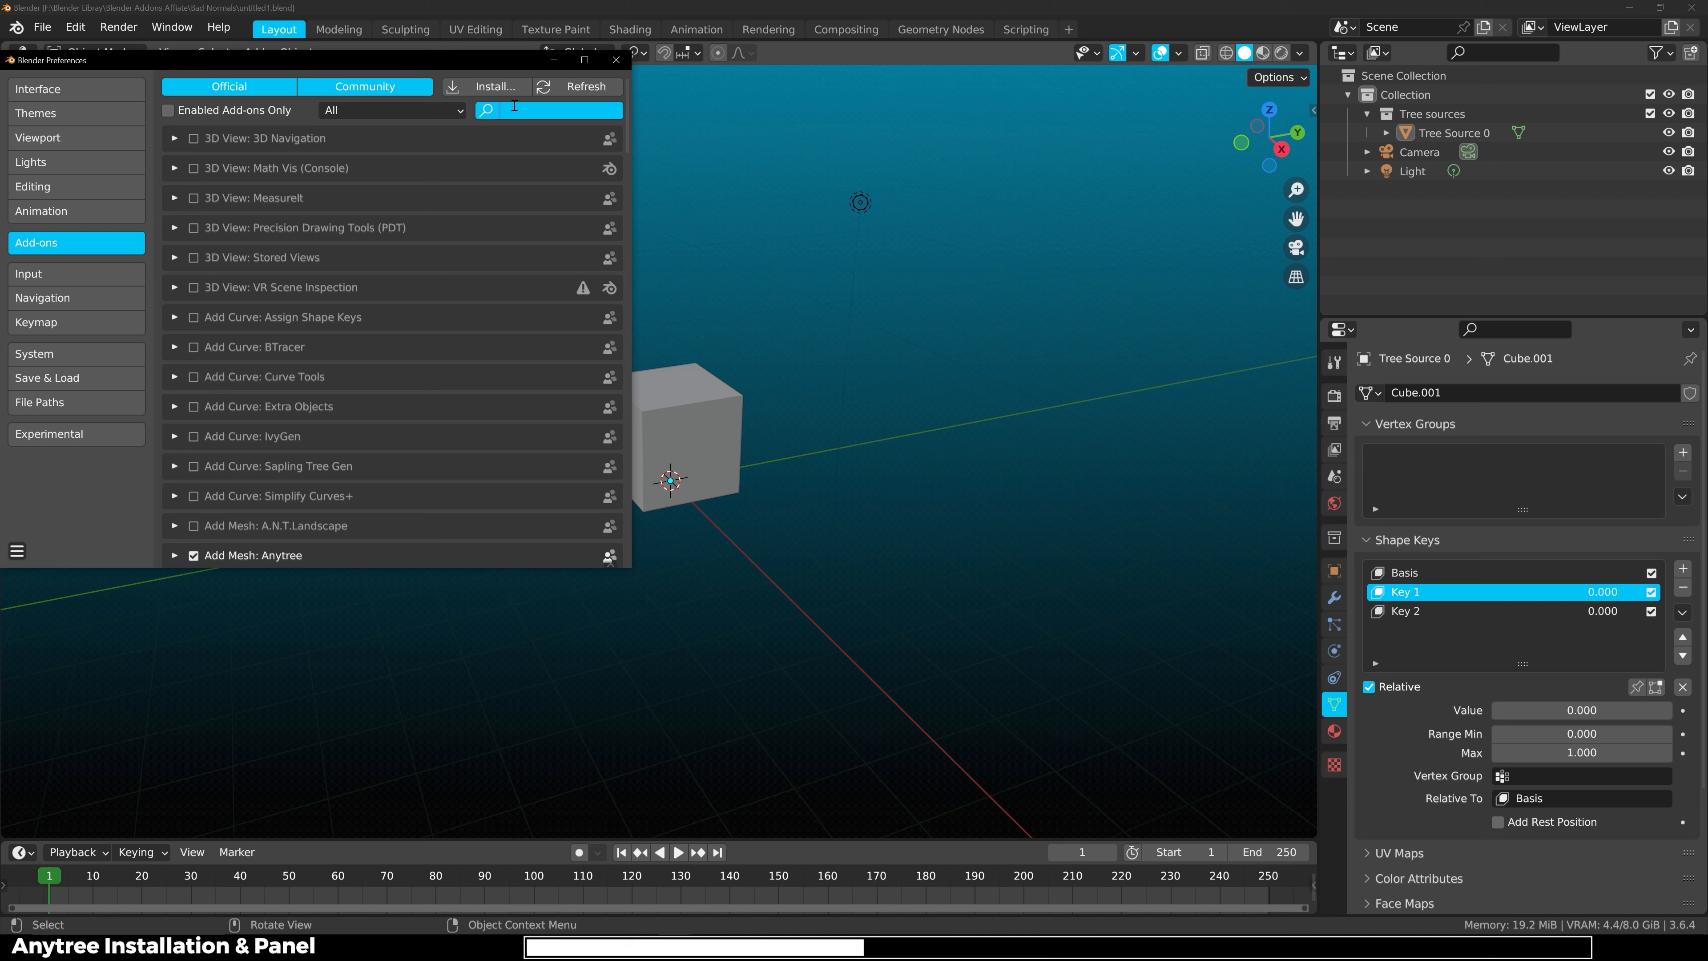
type("any")
key("Return")
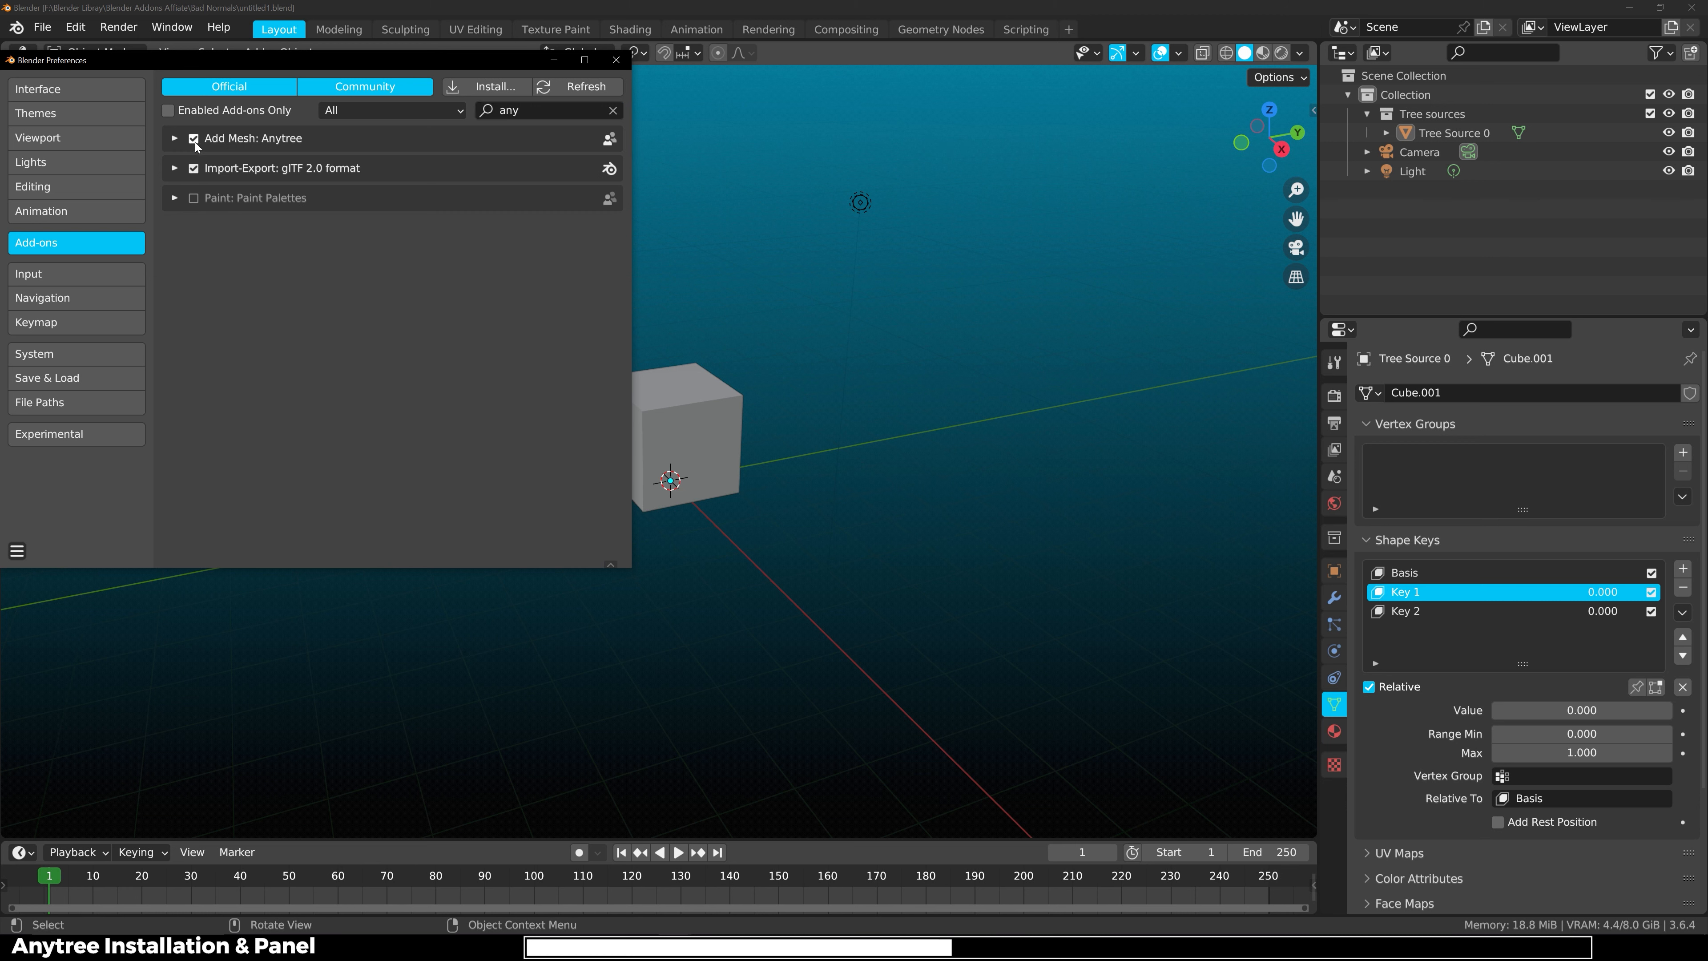
Save the preferences and close the preferences window.
left_click(17, 551)
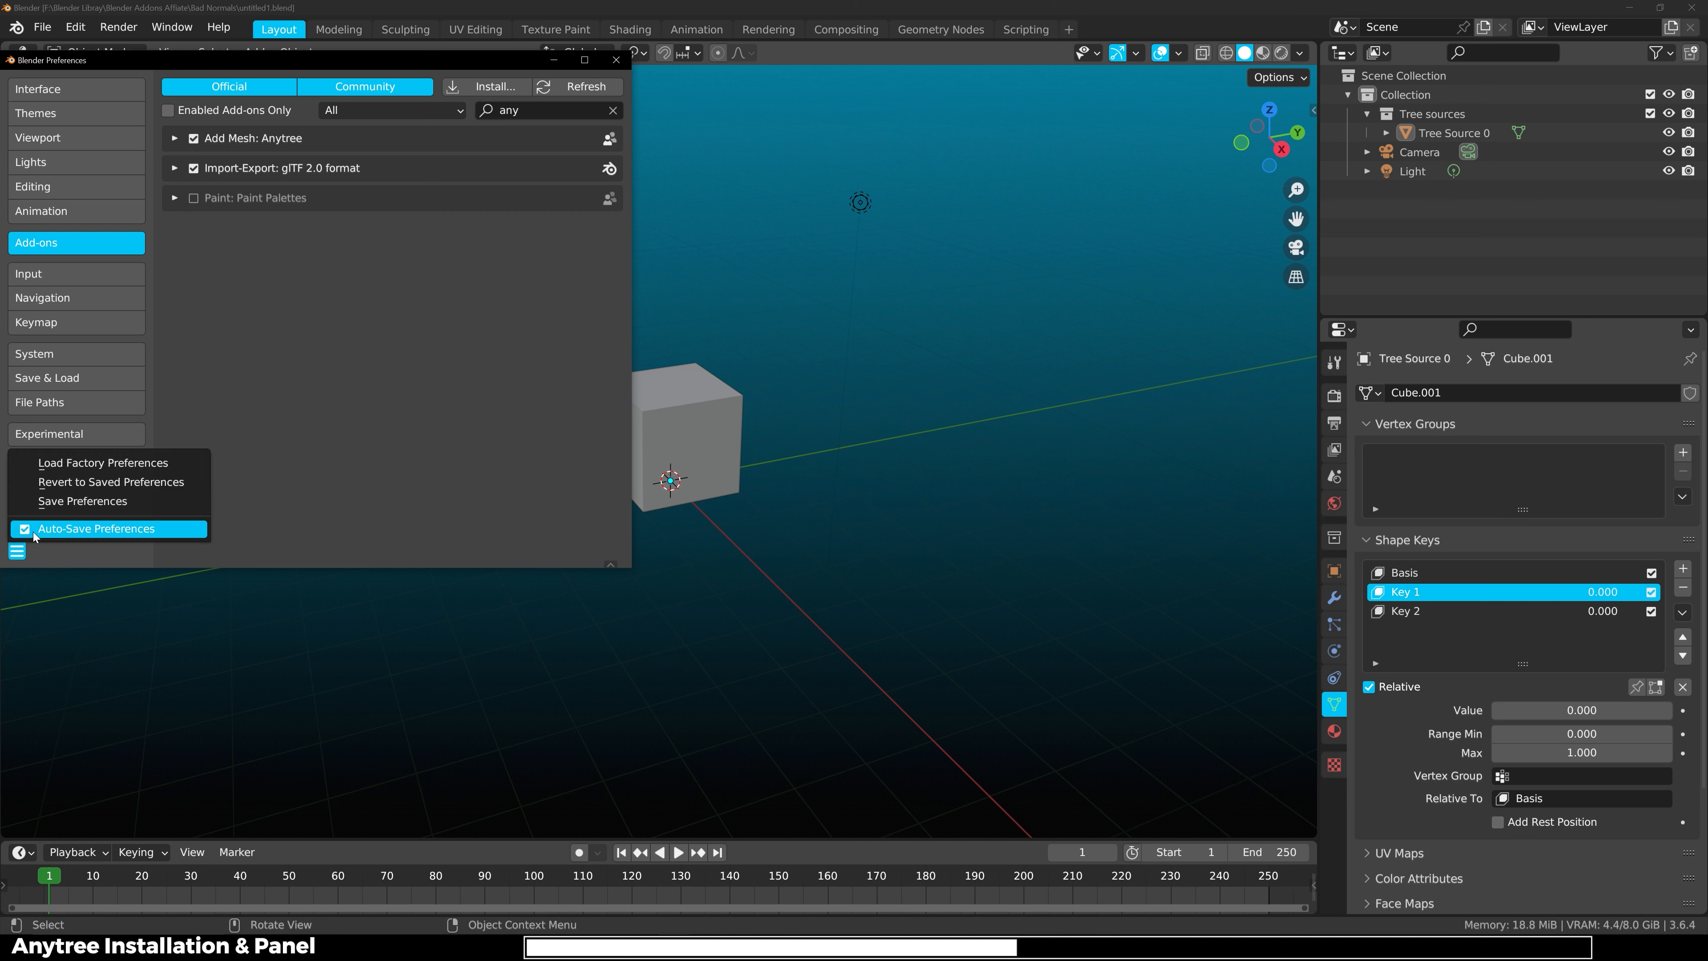
left_click(66, 506)
left_click(622, 70)
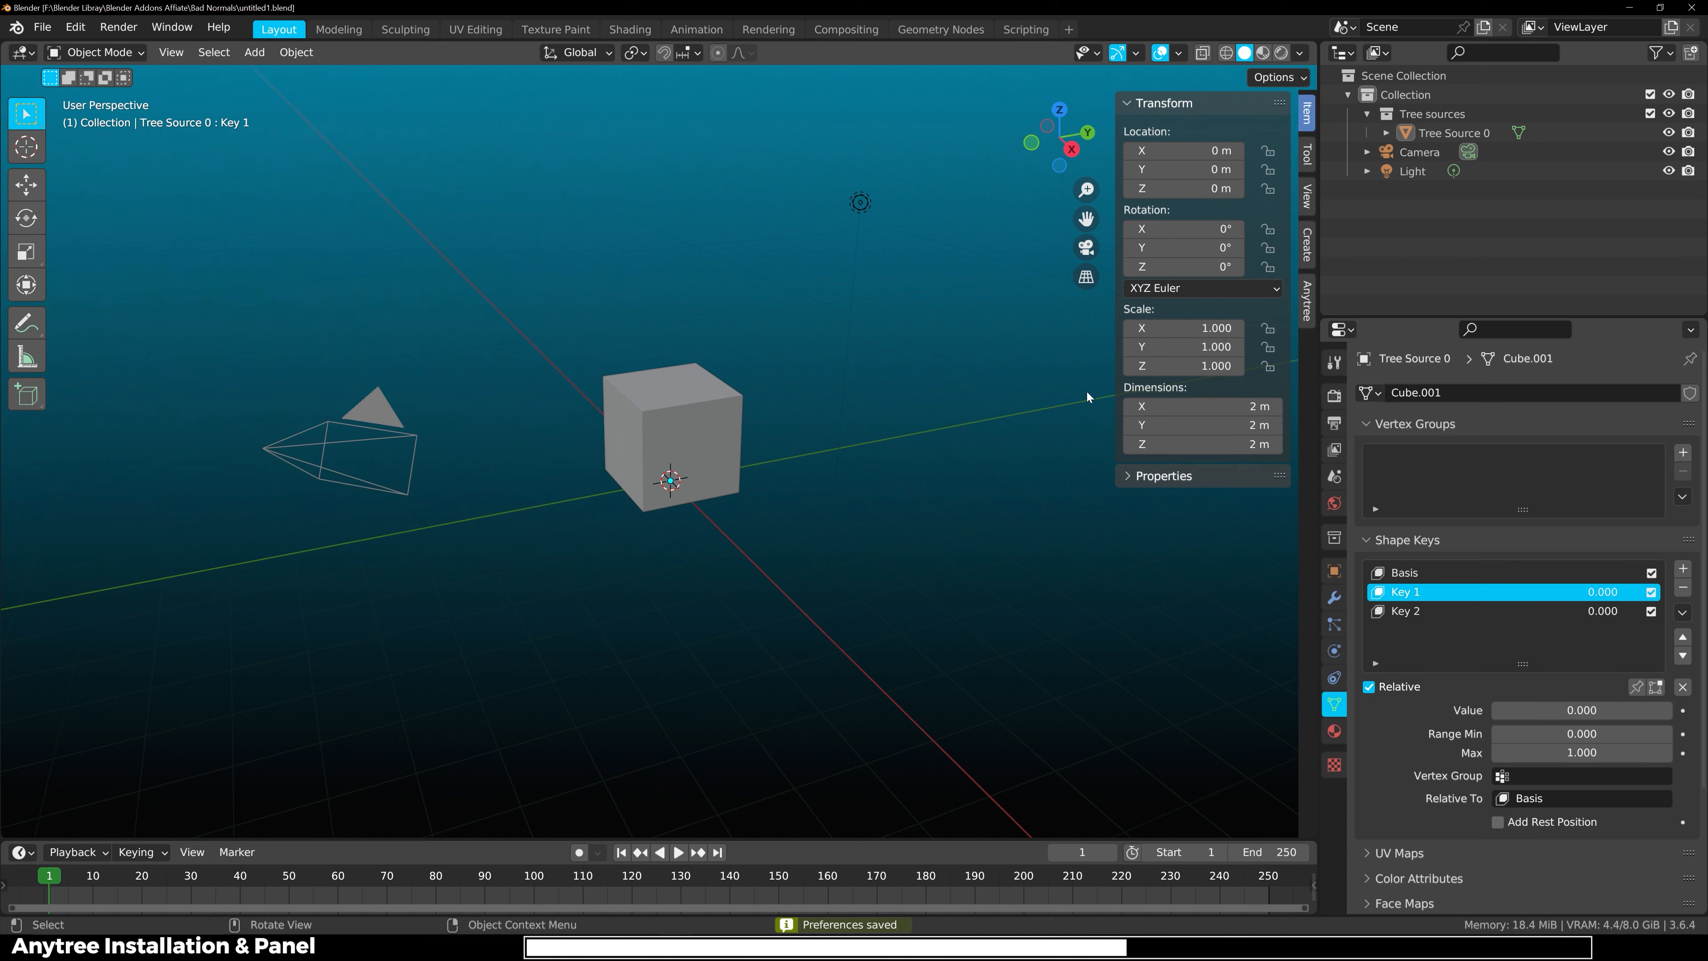
Show the Anytree tools in the viewport sidebar and widen the sidebar so the option names fit.
left_click(1307, 313)
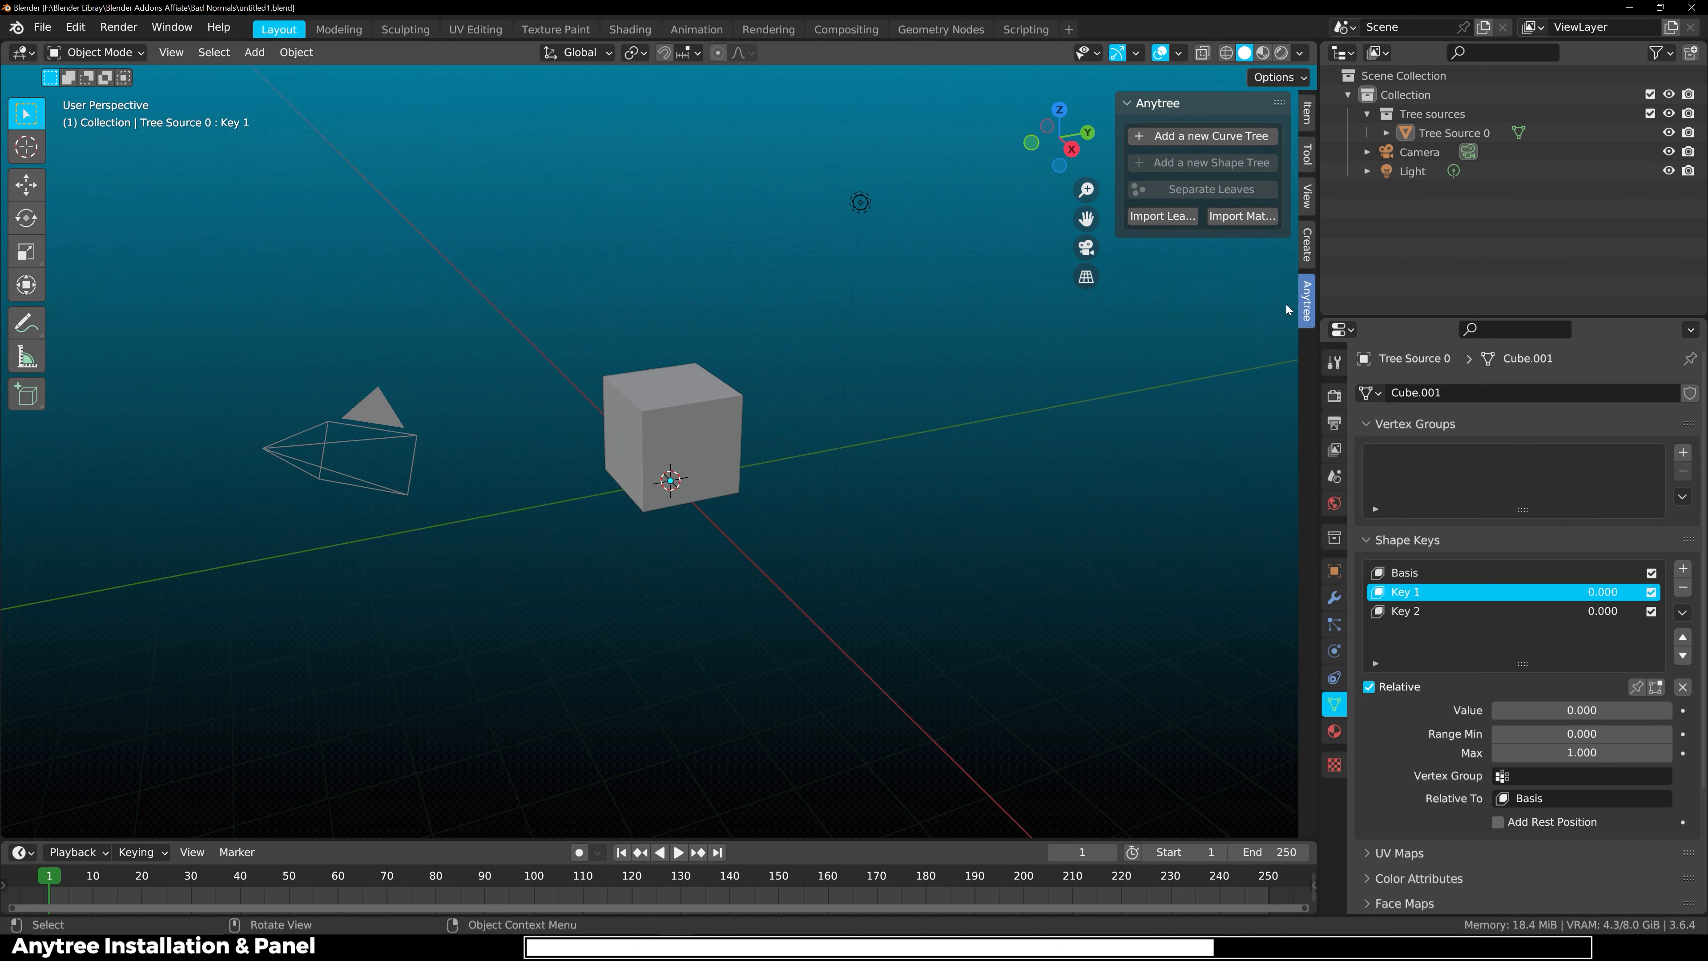
left_click_drag(1113, 172, 1041, 171)
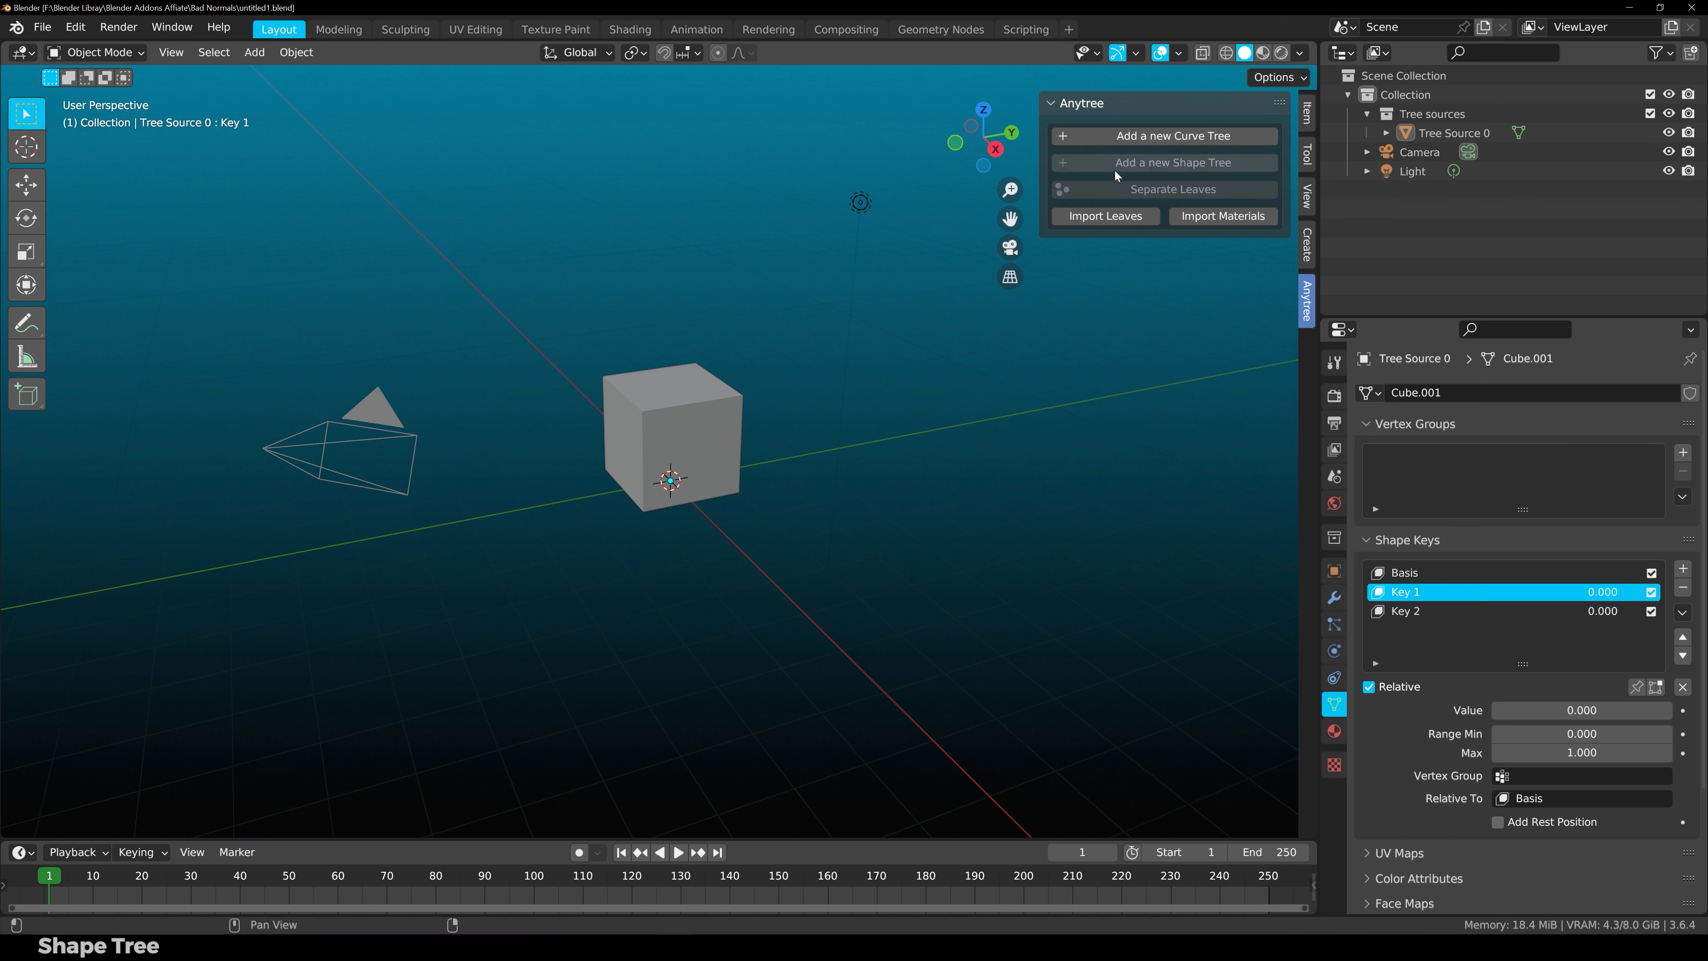
Select the Tree Source 0 cube and set its shape keys Key 1 and Key 2 to 1.000.
left_click(667, 428)
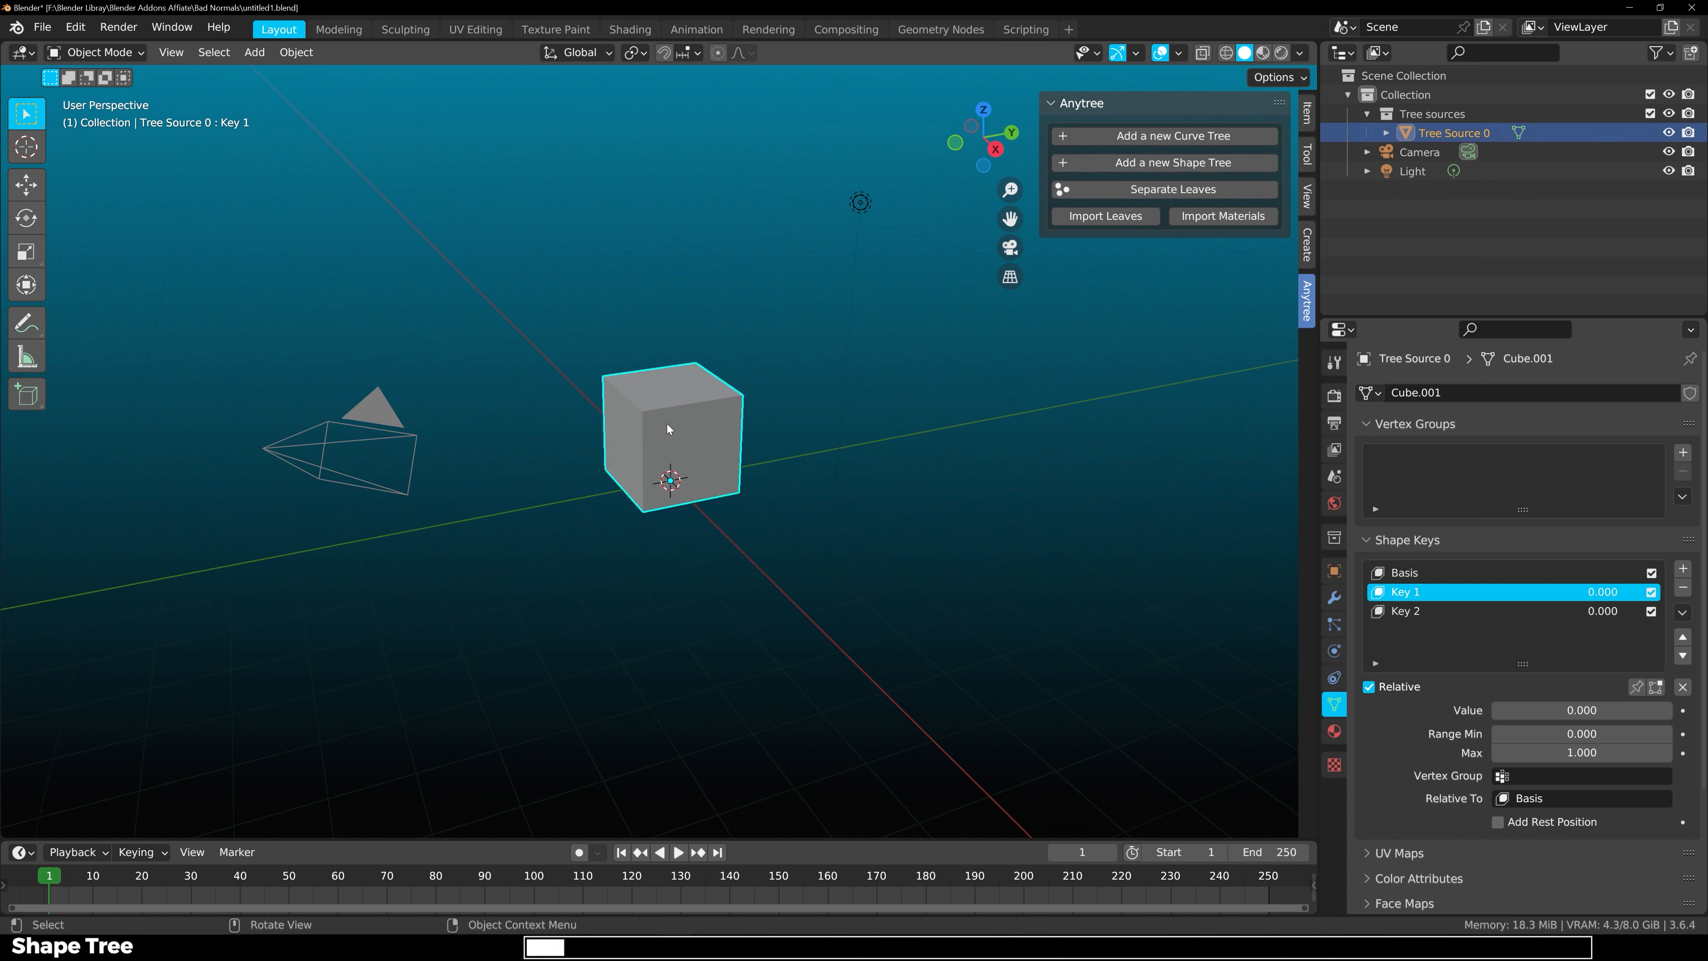
left_click_drag(1531, 710, 1654, 705)
left_click(1513, 610)
left_click_drag(1527, 712, 1661, 713)
scroll(874, 404, "down", 3)
middle_click_drag(874, 404, 729, 426)
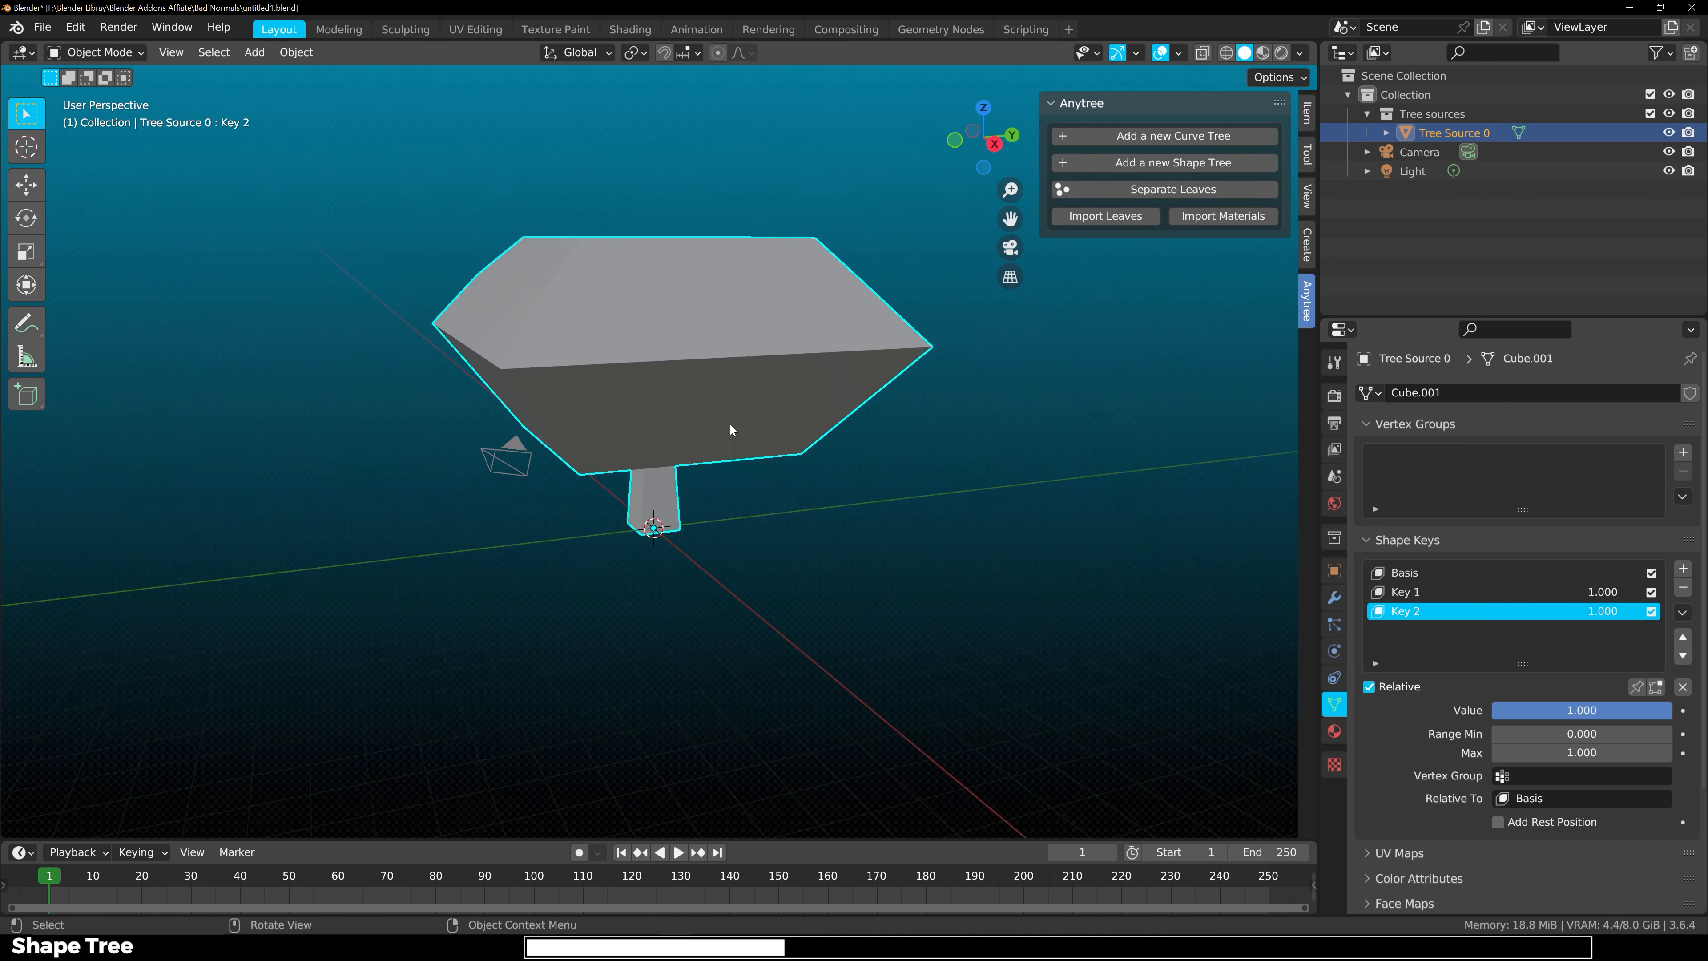
Add a new Anytree shape tree from the selected tree-shaped source mesh.
left_click(1120, 165)
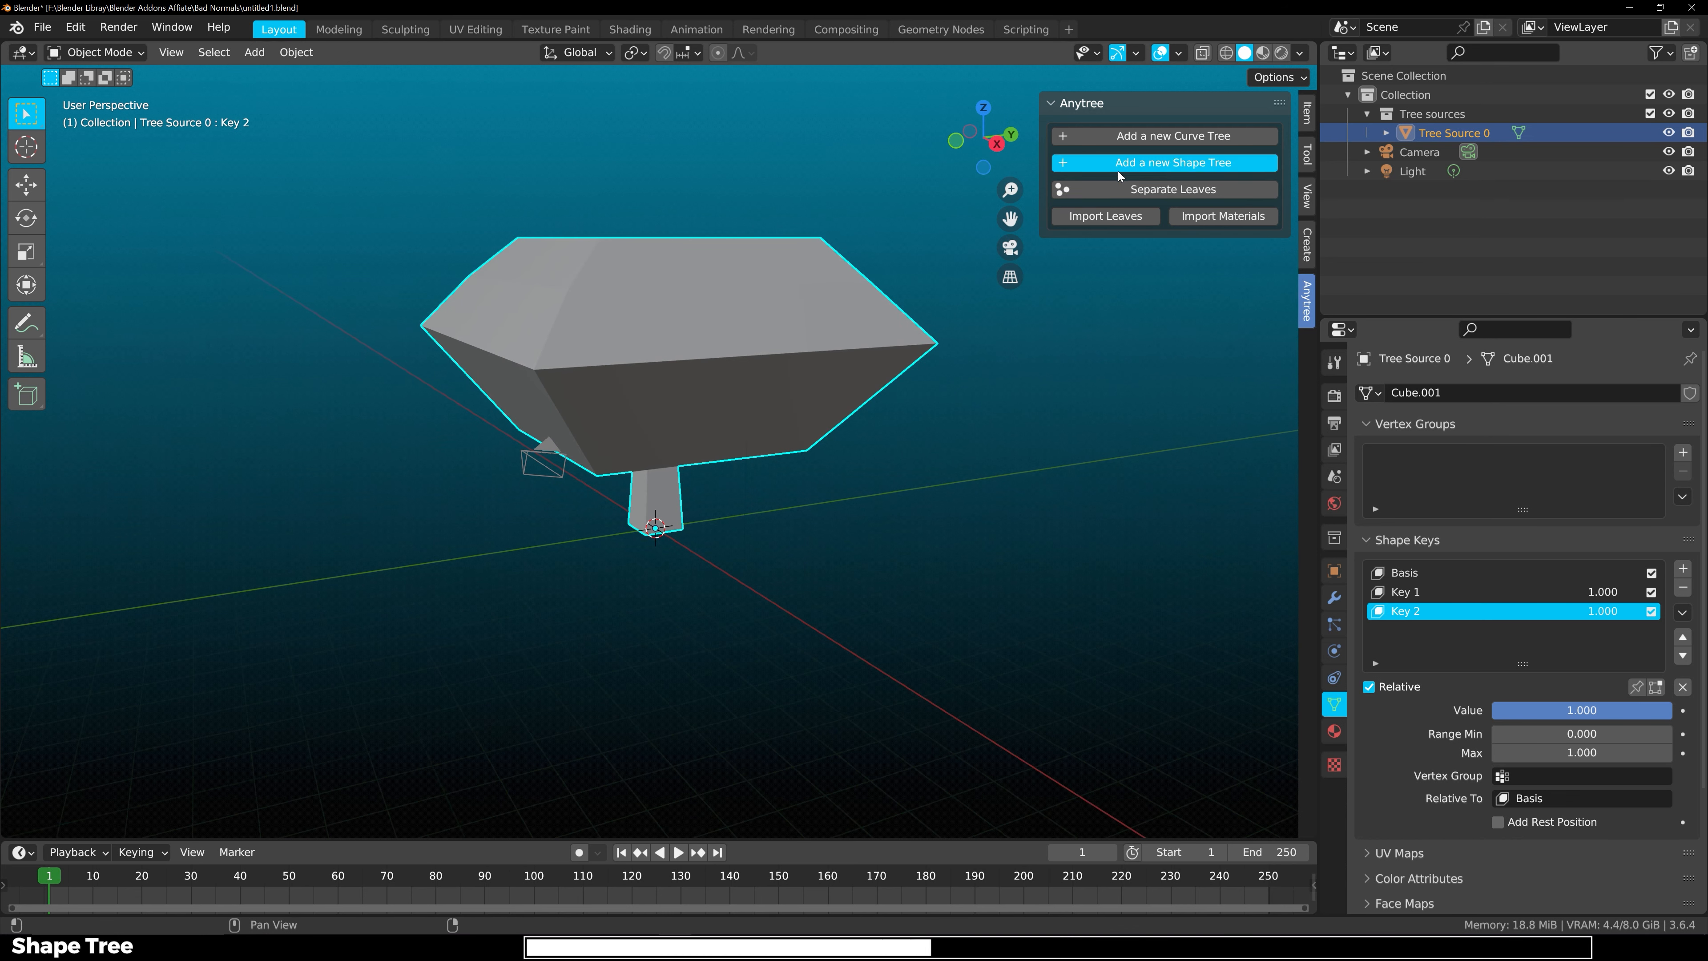
scroll(659, 353, "up", 2)
middle_click_drag(650, 352, 673, 152)
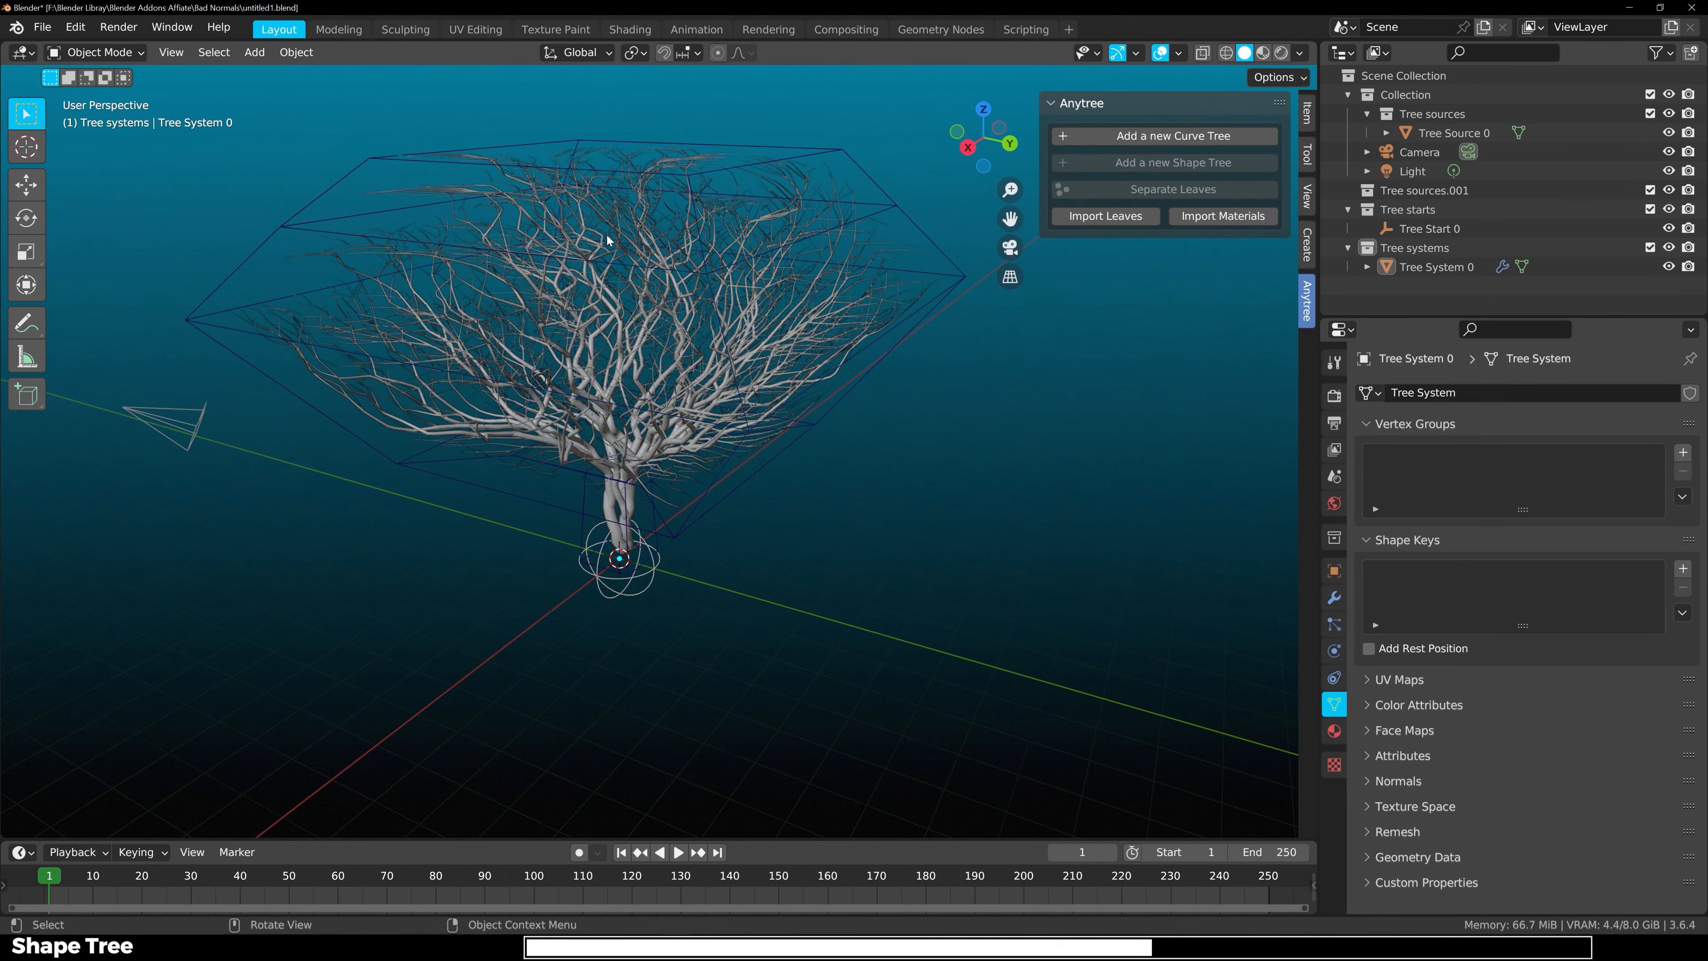
middle_click_drag(607, 240, 623, 302)
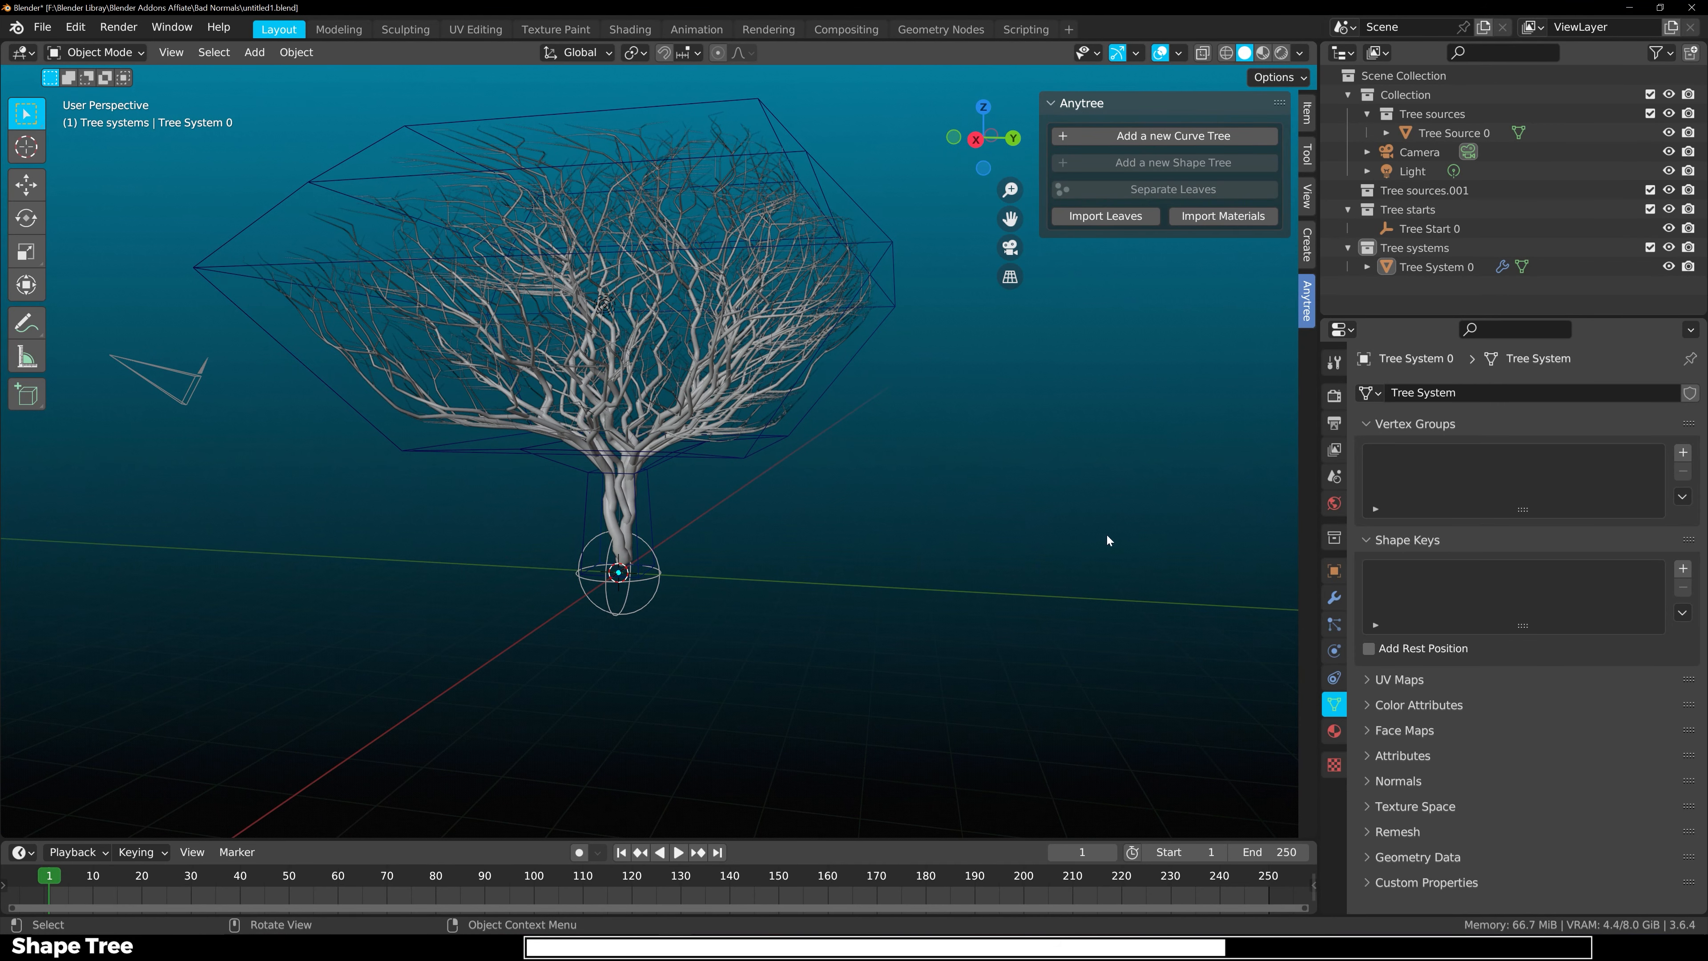
Show the tree system's modifier settings, widen the properties area, and look through the Anytree 1.8 parameters.
left_click(1333, 597)
left_click_drag(1322, 548, 1195, 549)
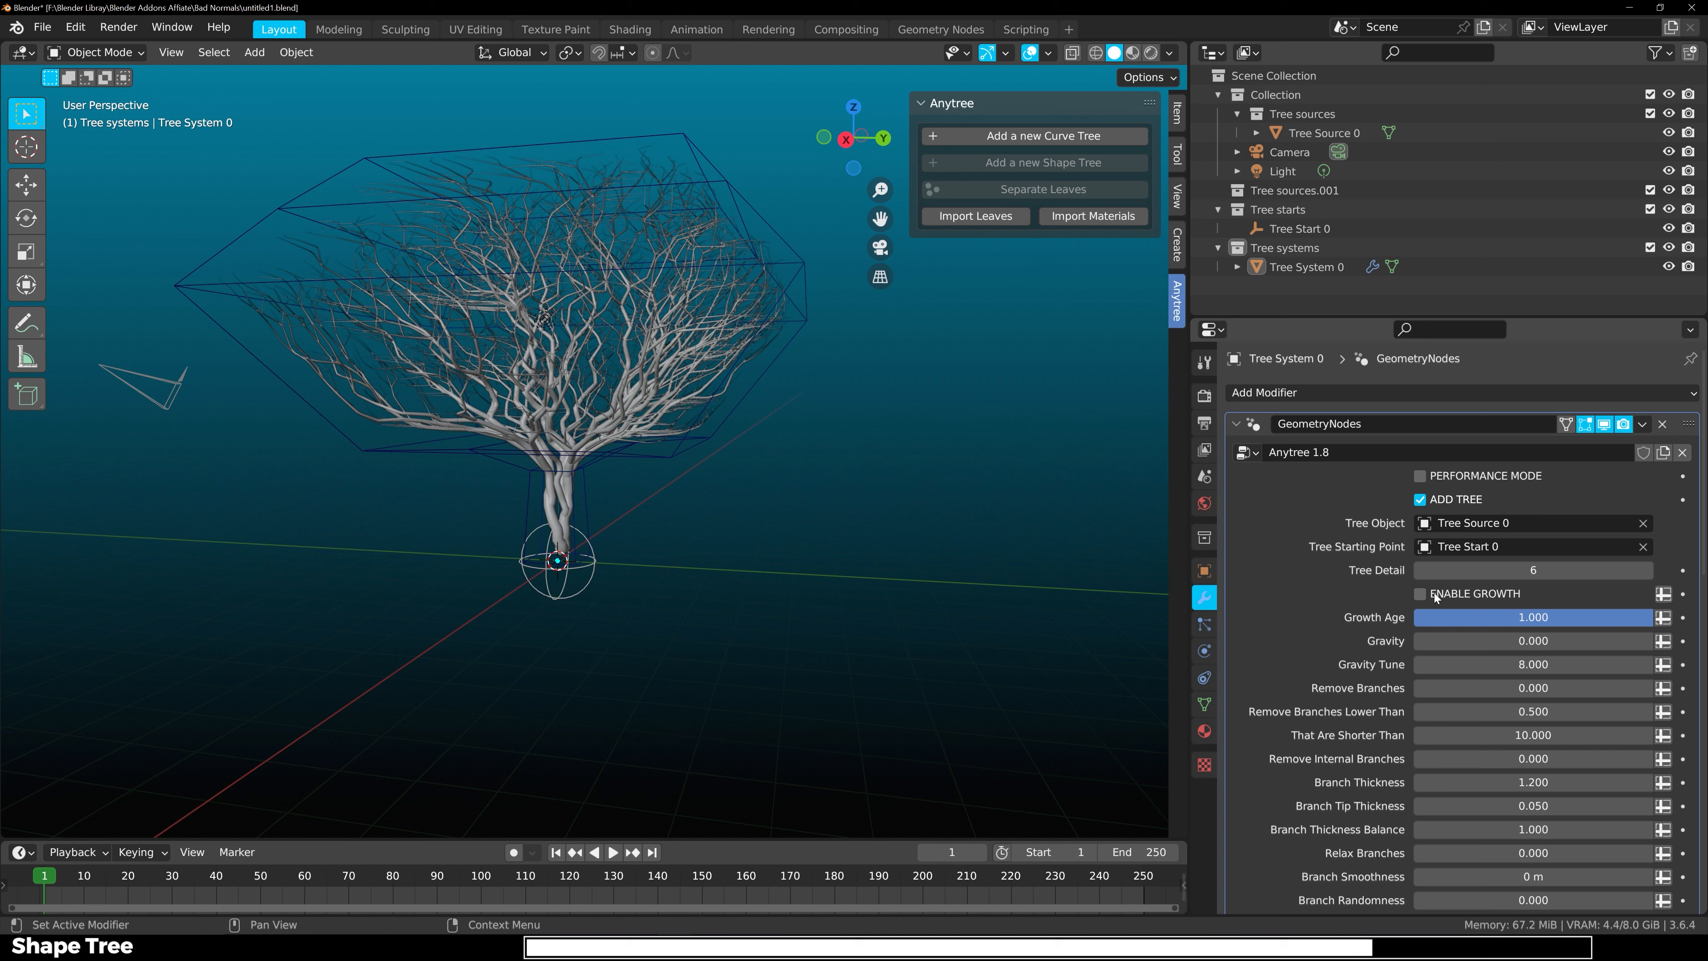
scroll(1412, 551, "down", 6)
scroll(1456, 608, "down", 6)
scroll(1503, 713, "up", 10)
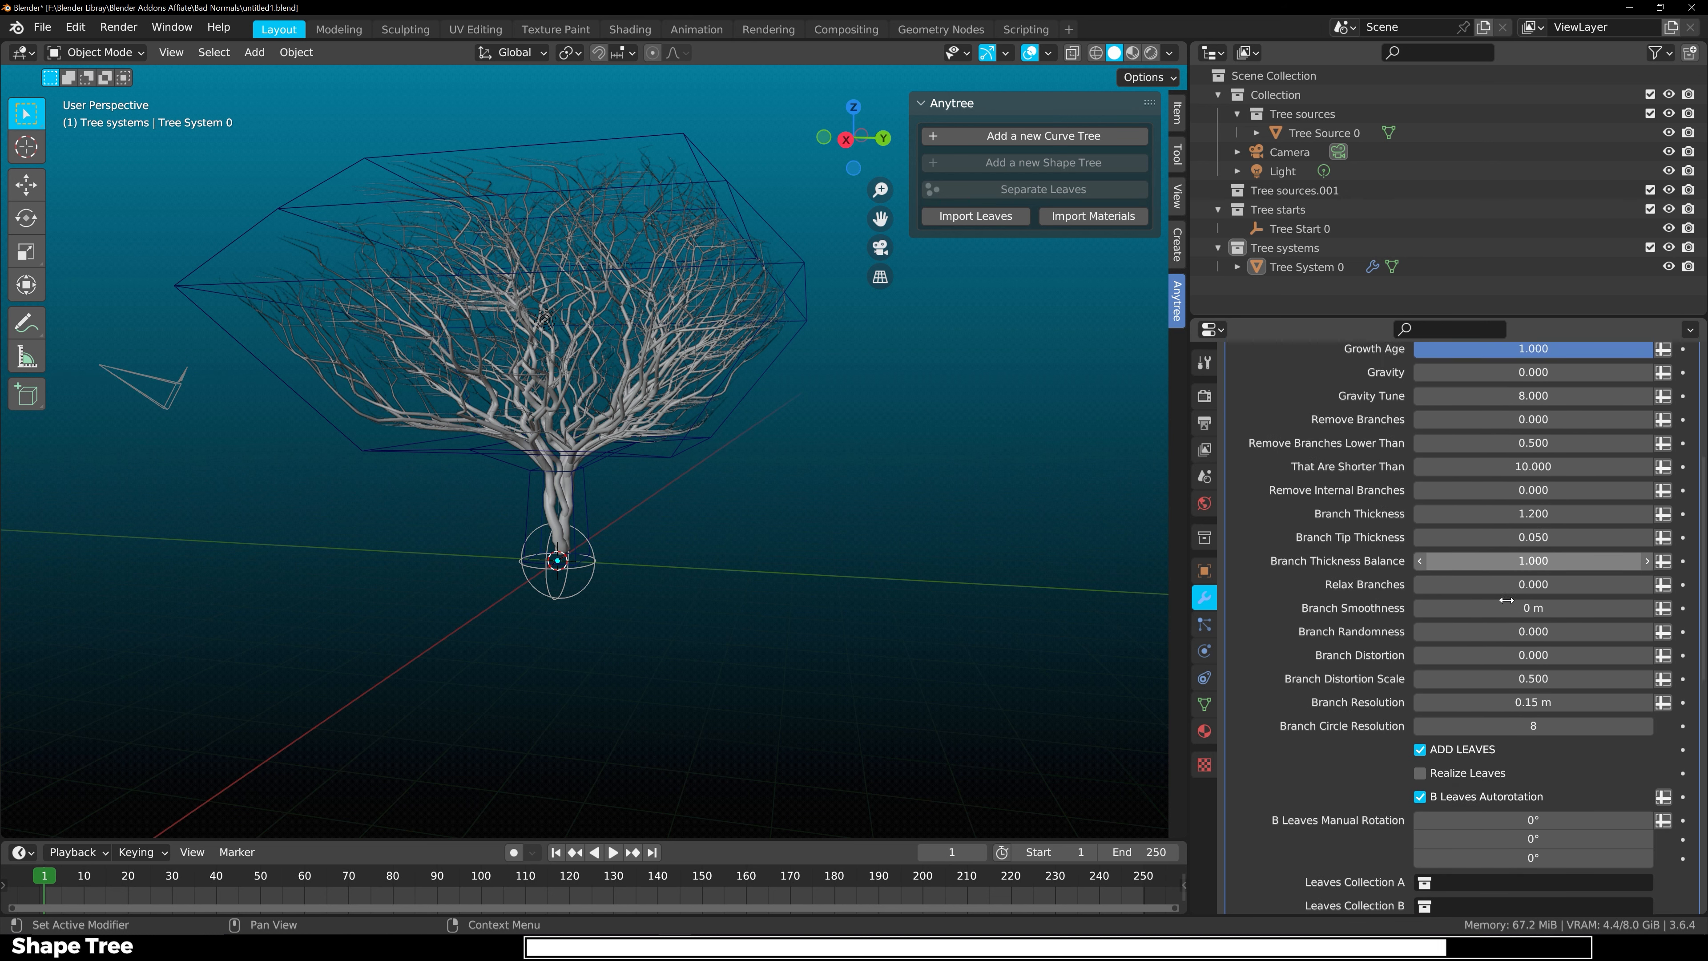
scroll(1493, 718, "up", 3)
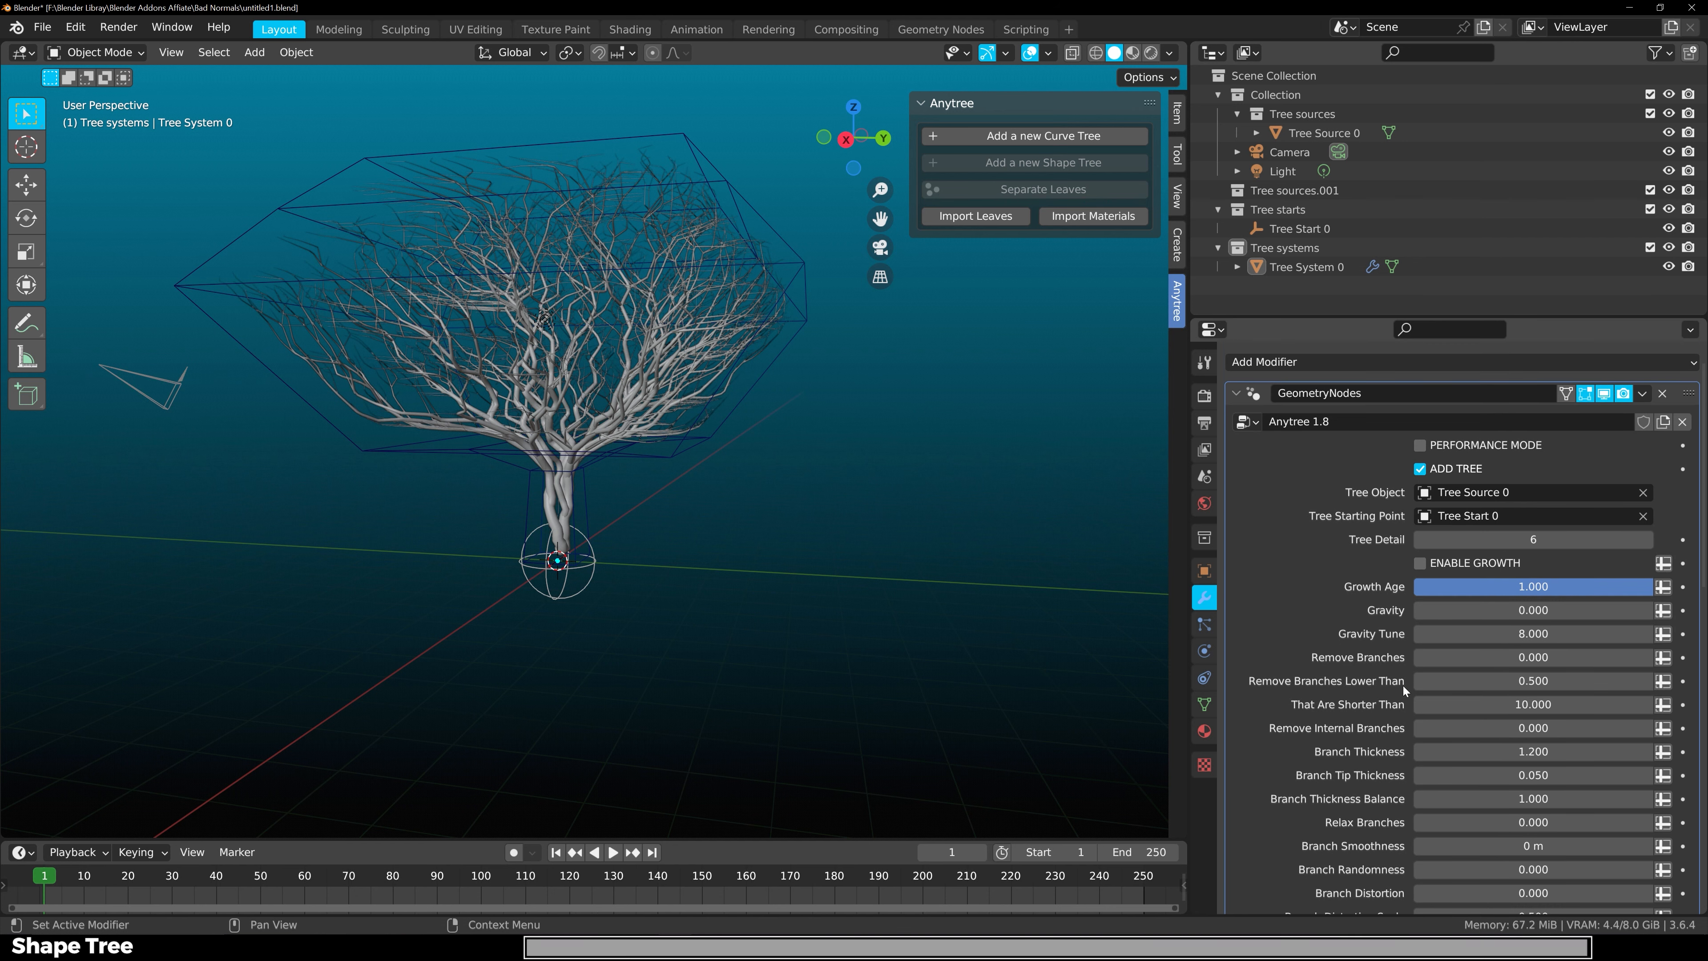
scroll(1409, 605, "up", 1)
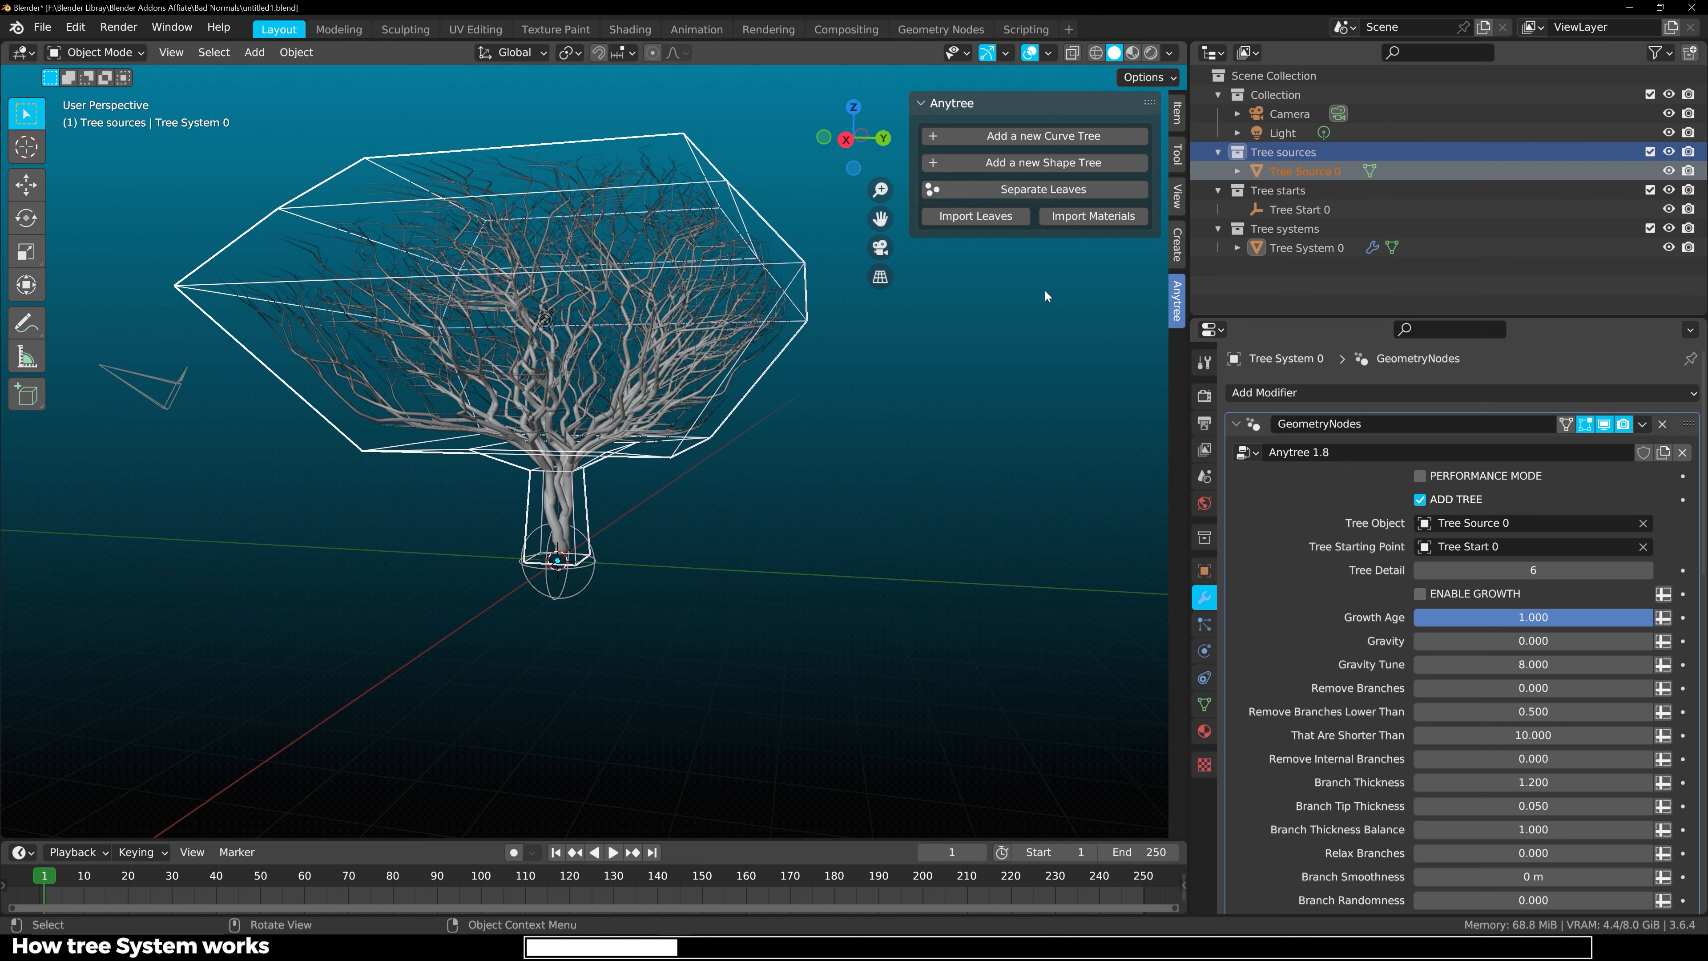
Select the Tree Source 0 cage around the branches and examine it.
left_click(1044, 292)
scroll(682, 383, "up", 1)
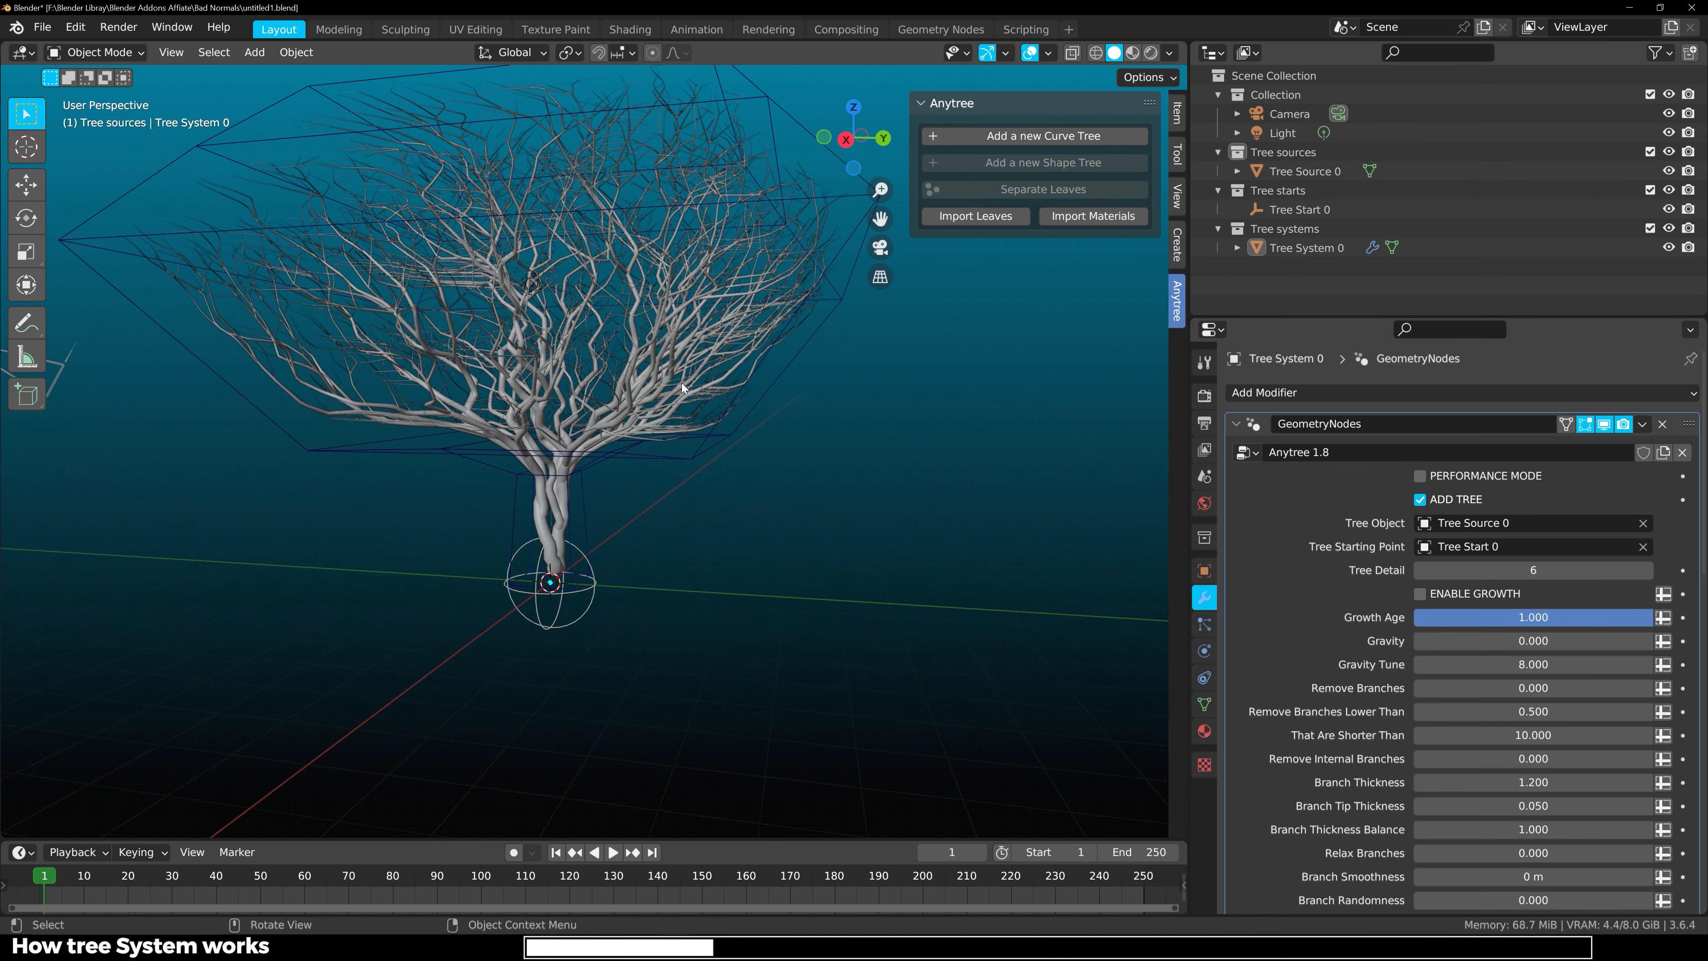
left_click(656, 458)
middle_click_drag(747, 364, 722, 388)
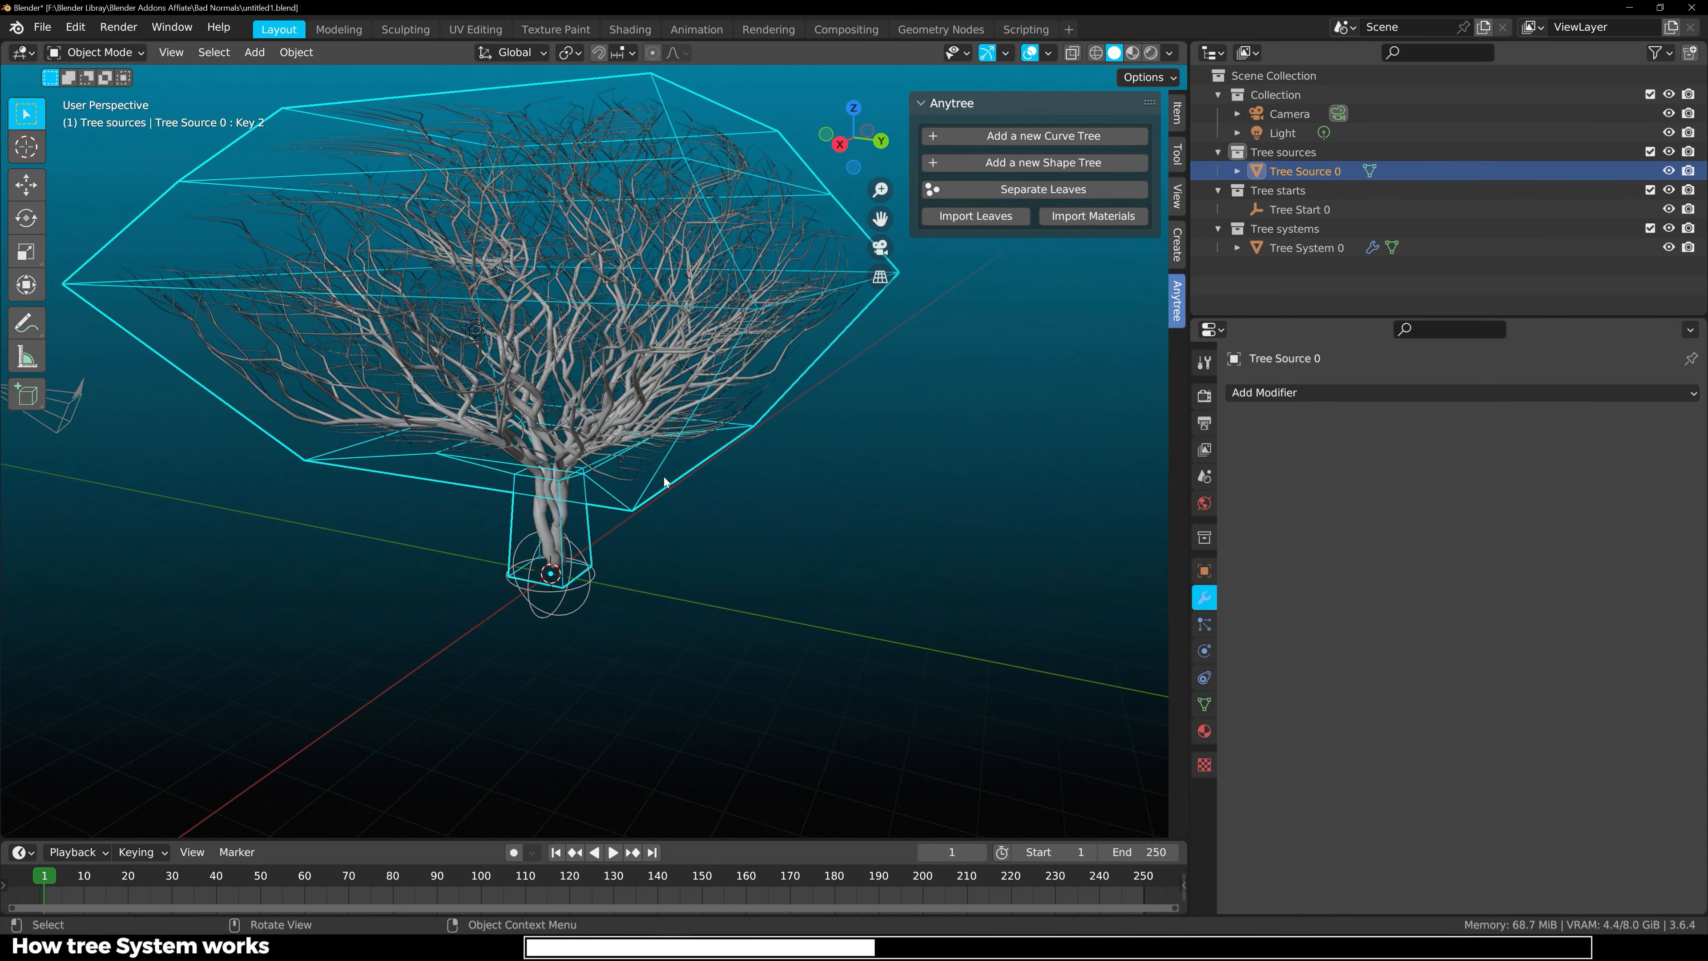
Try moving the Tree Start 0 empty at the base of the trunk.
left_click(531, 569)
scroll(507, 639, "up", 3)
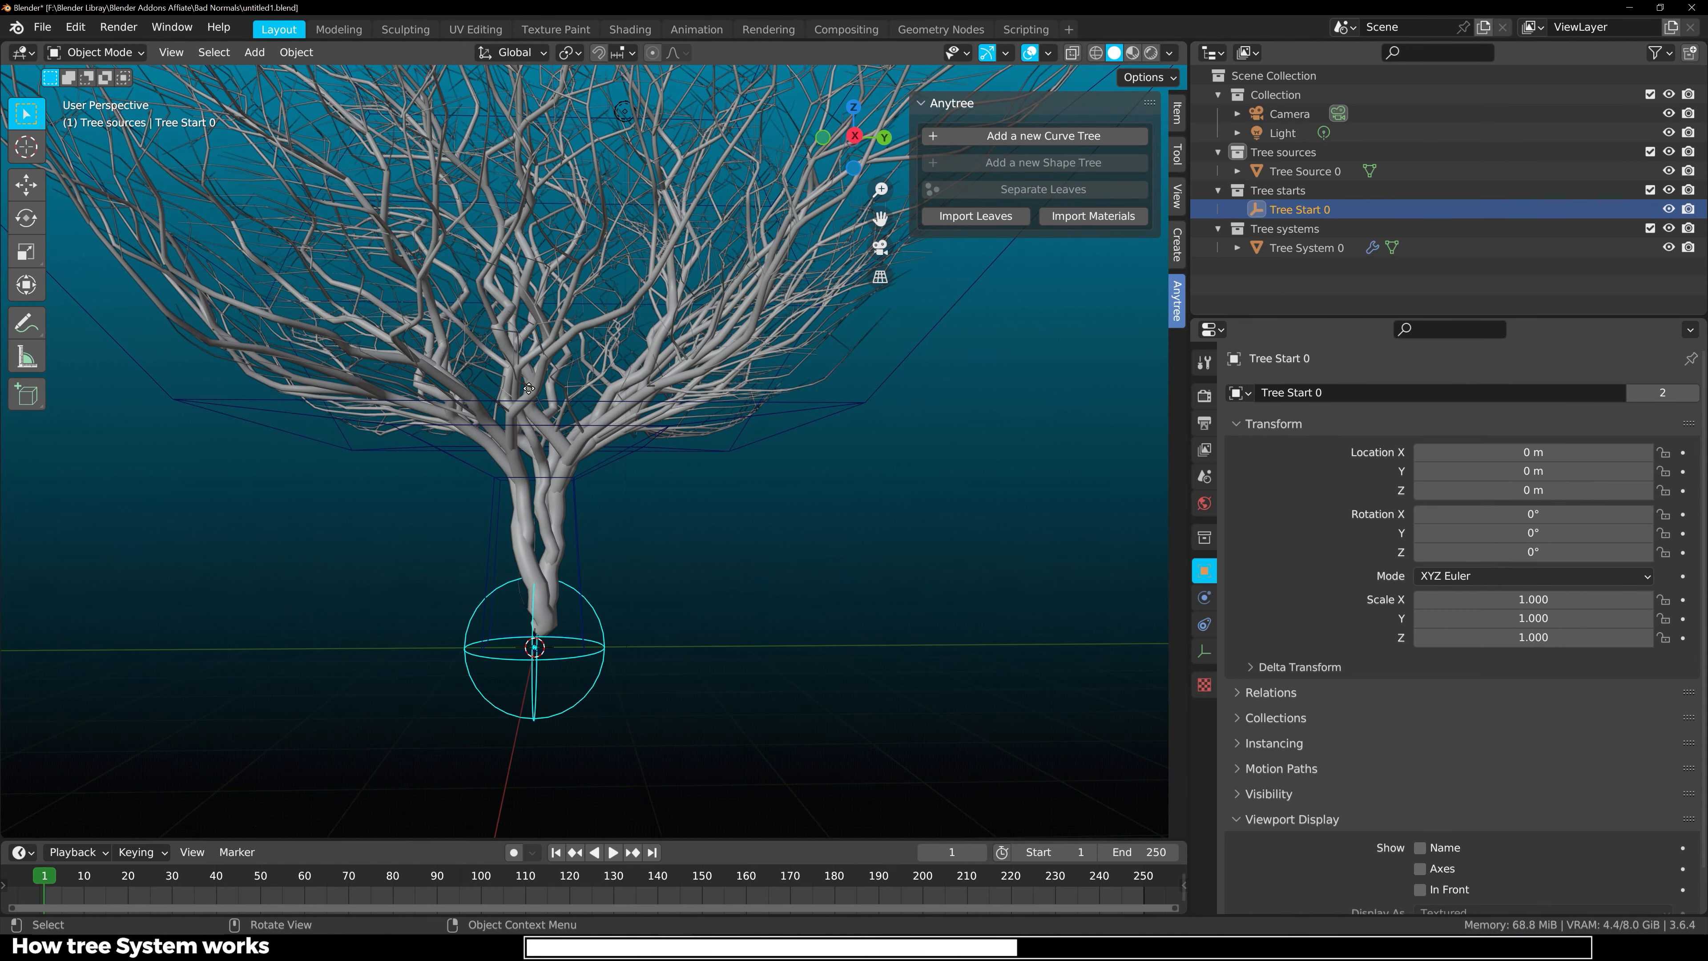
key("g")
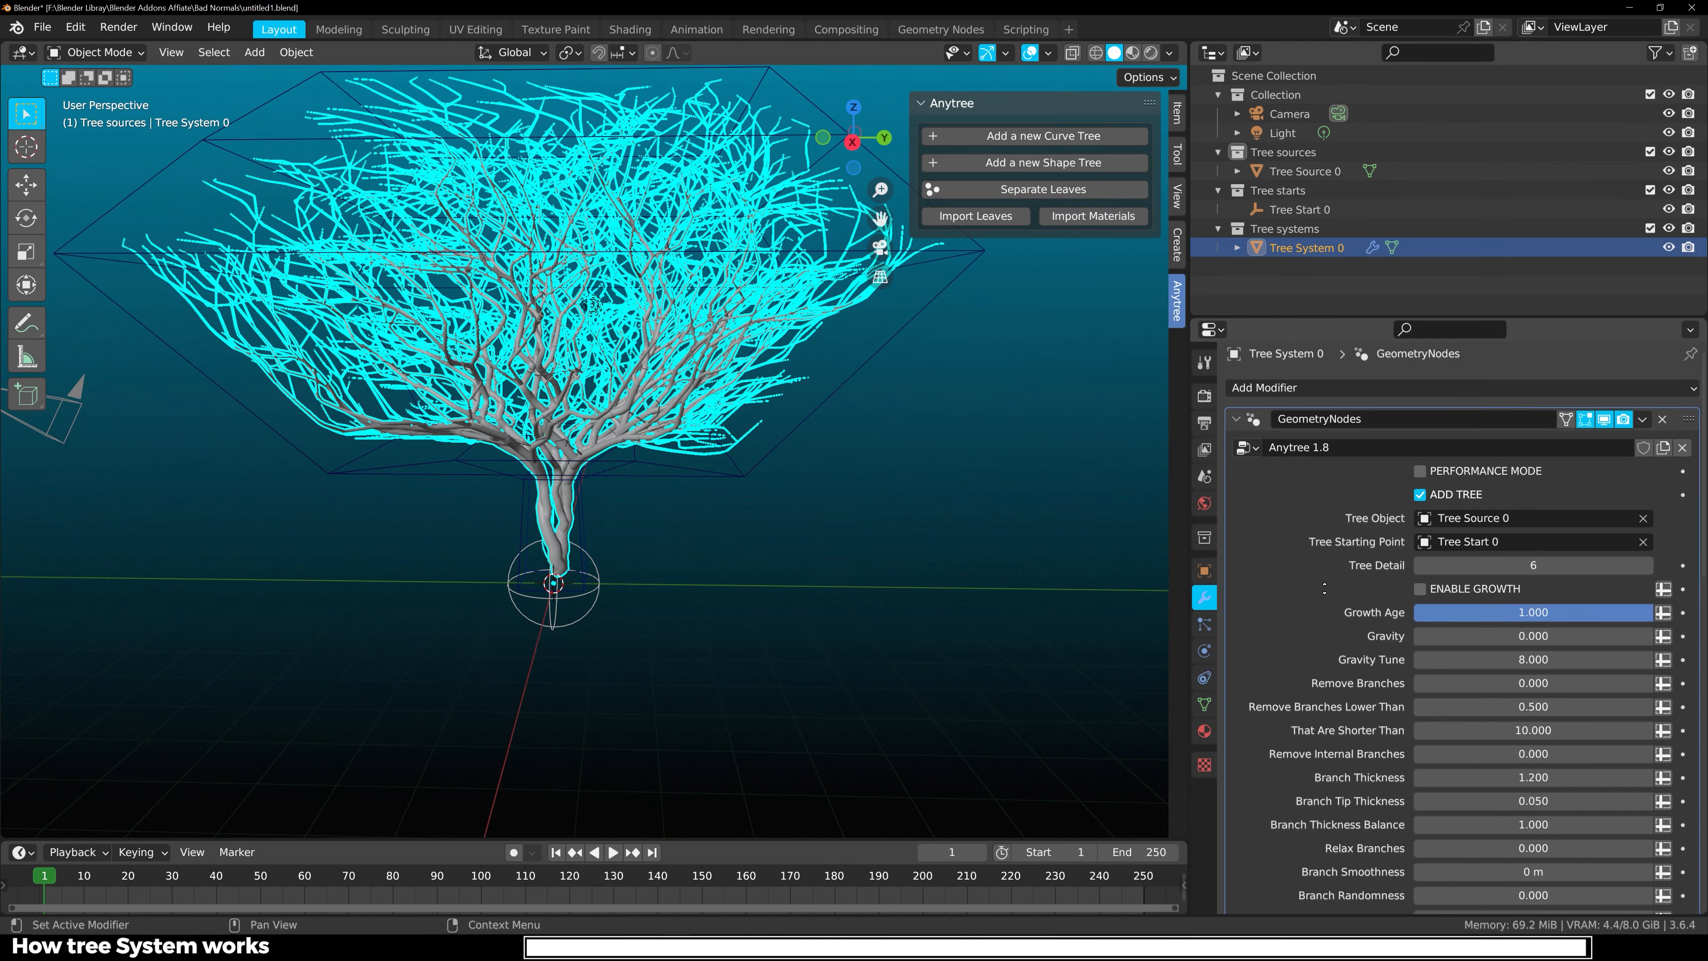
Lower the tree system's Tree Detail to 5, enable Performance Mode, and deselect the tree.
scroll(1326, 551, "down", 2)
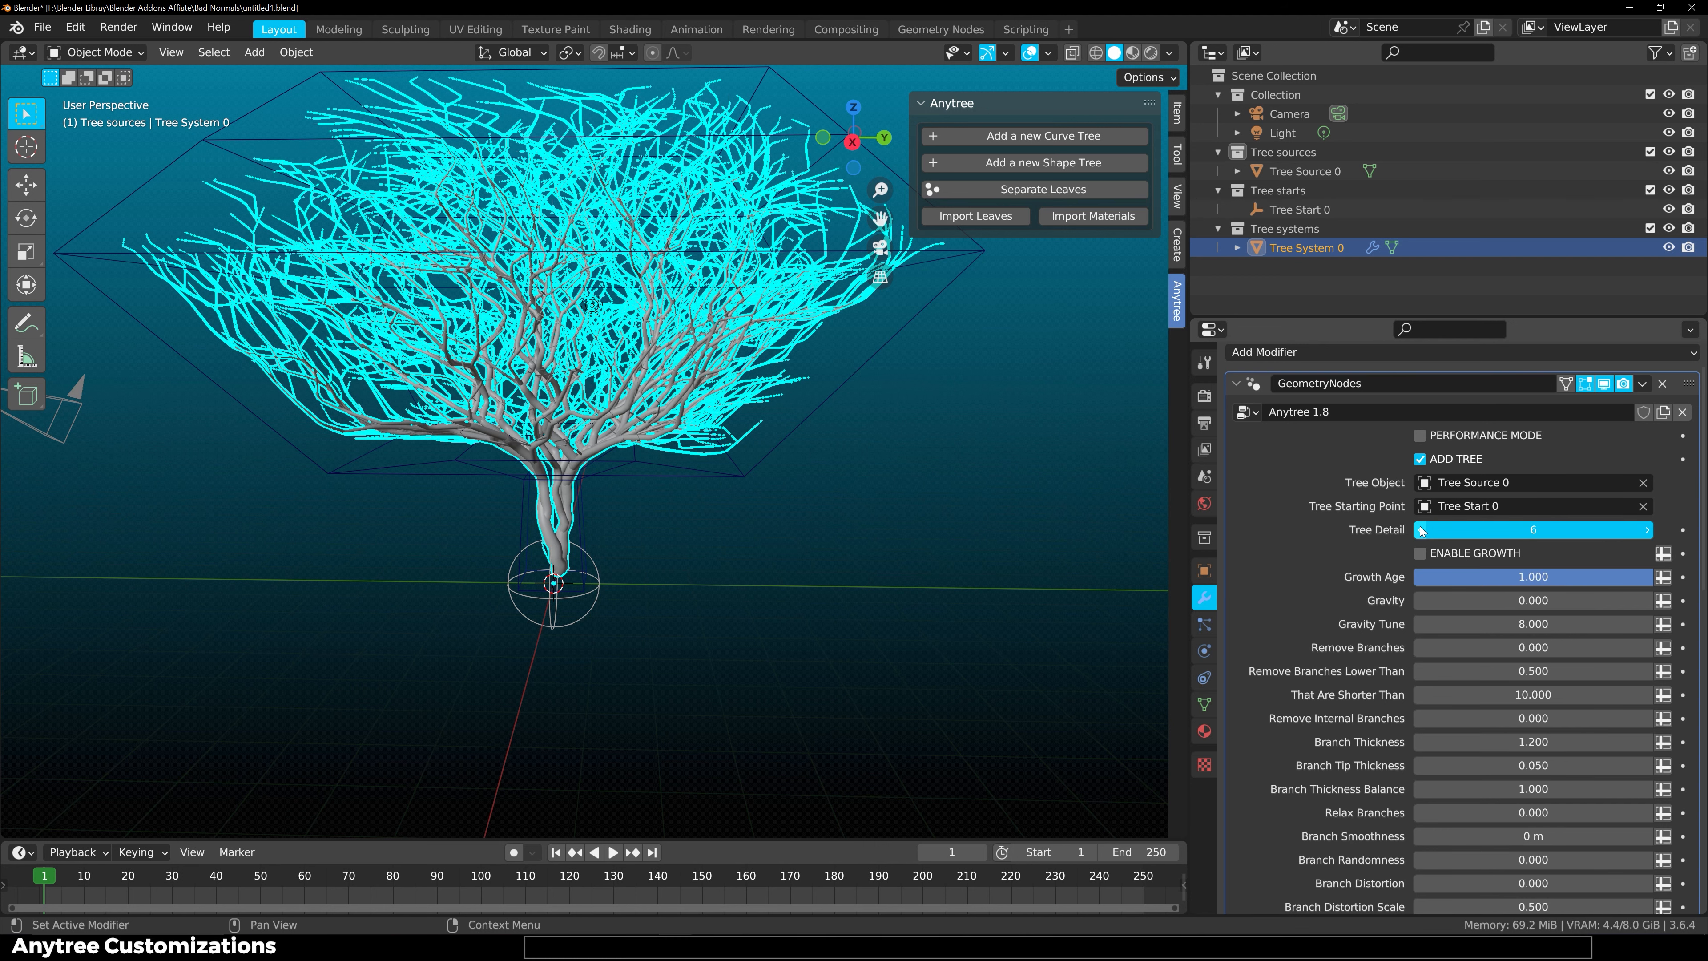
left_click(1421, 529)
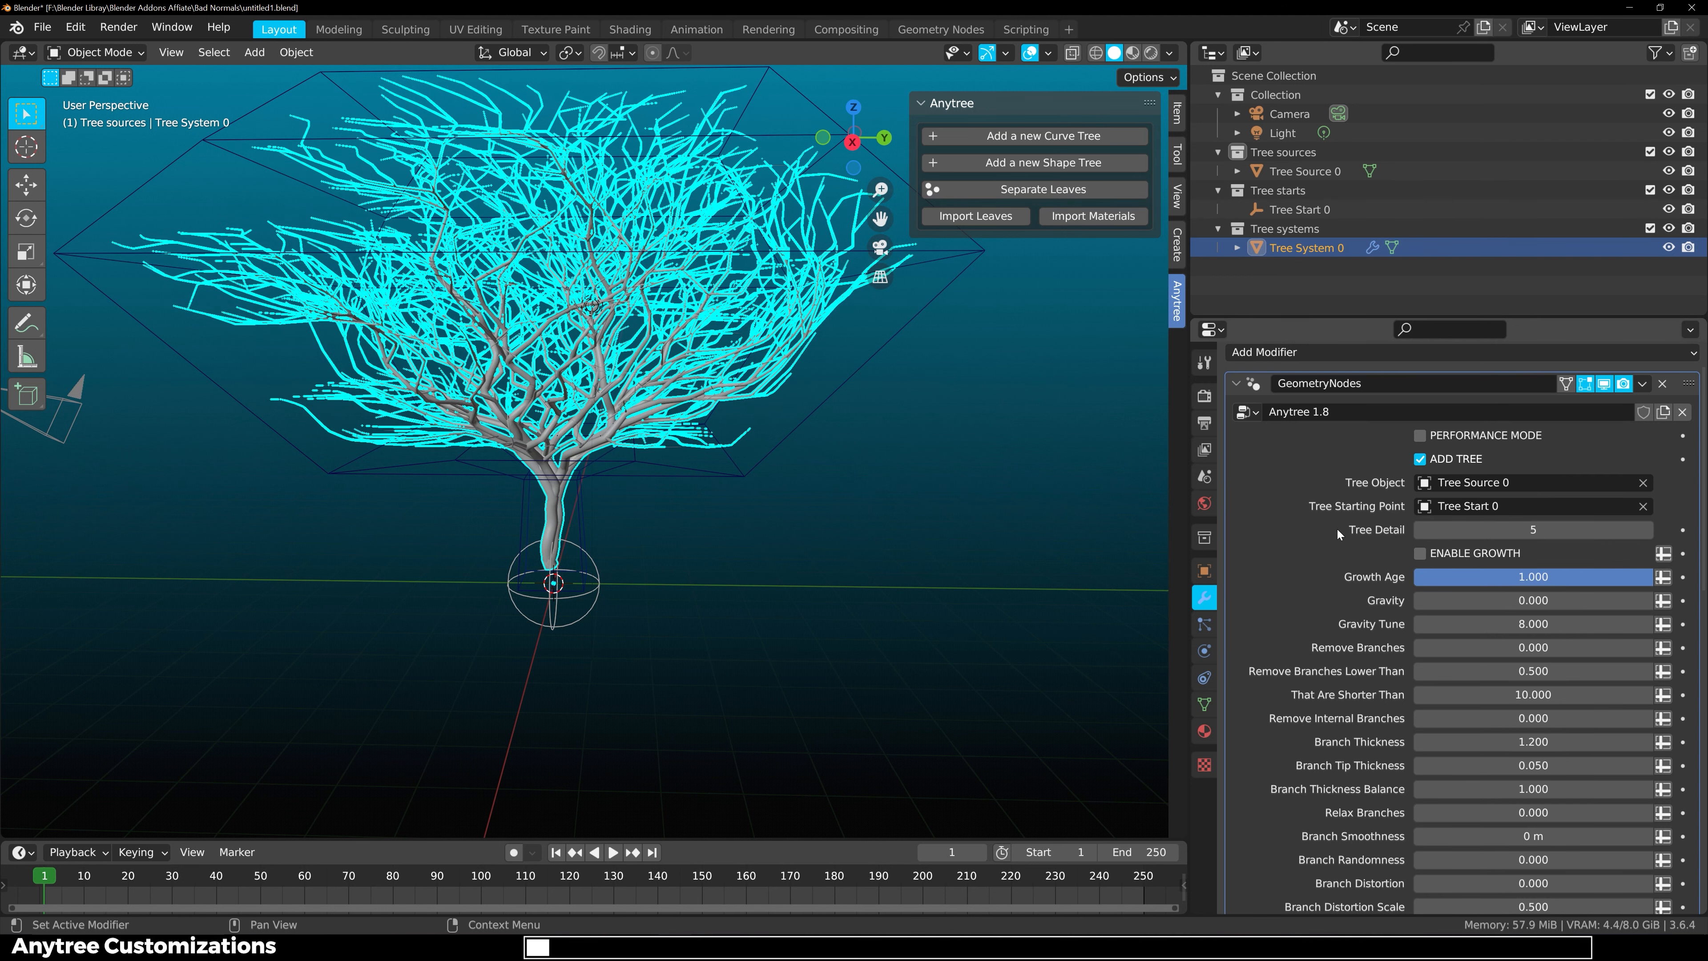
left_click(1420, 435)
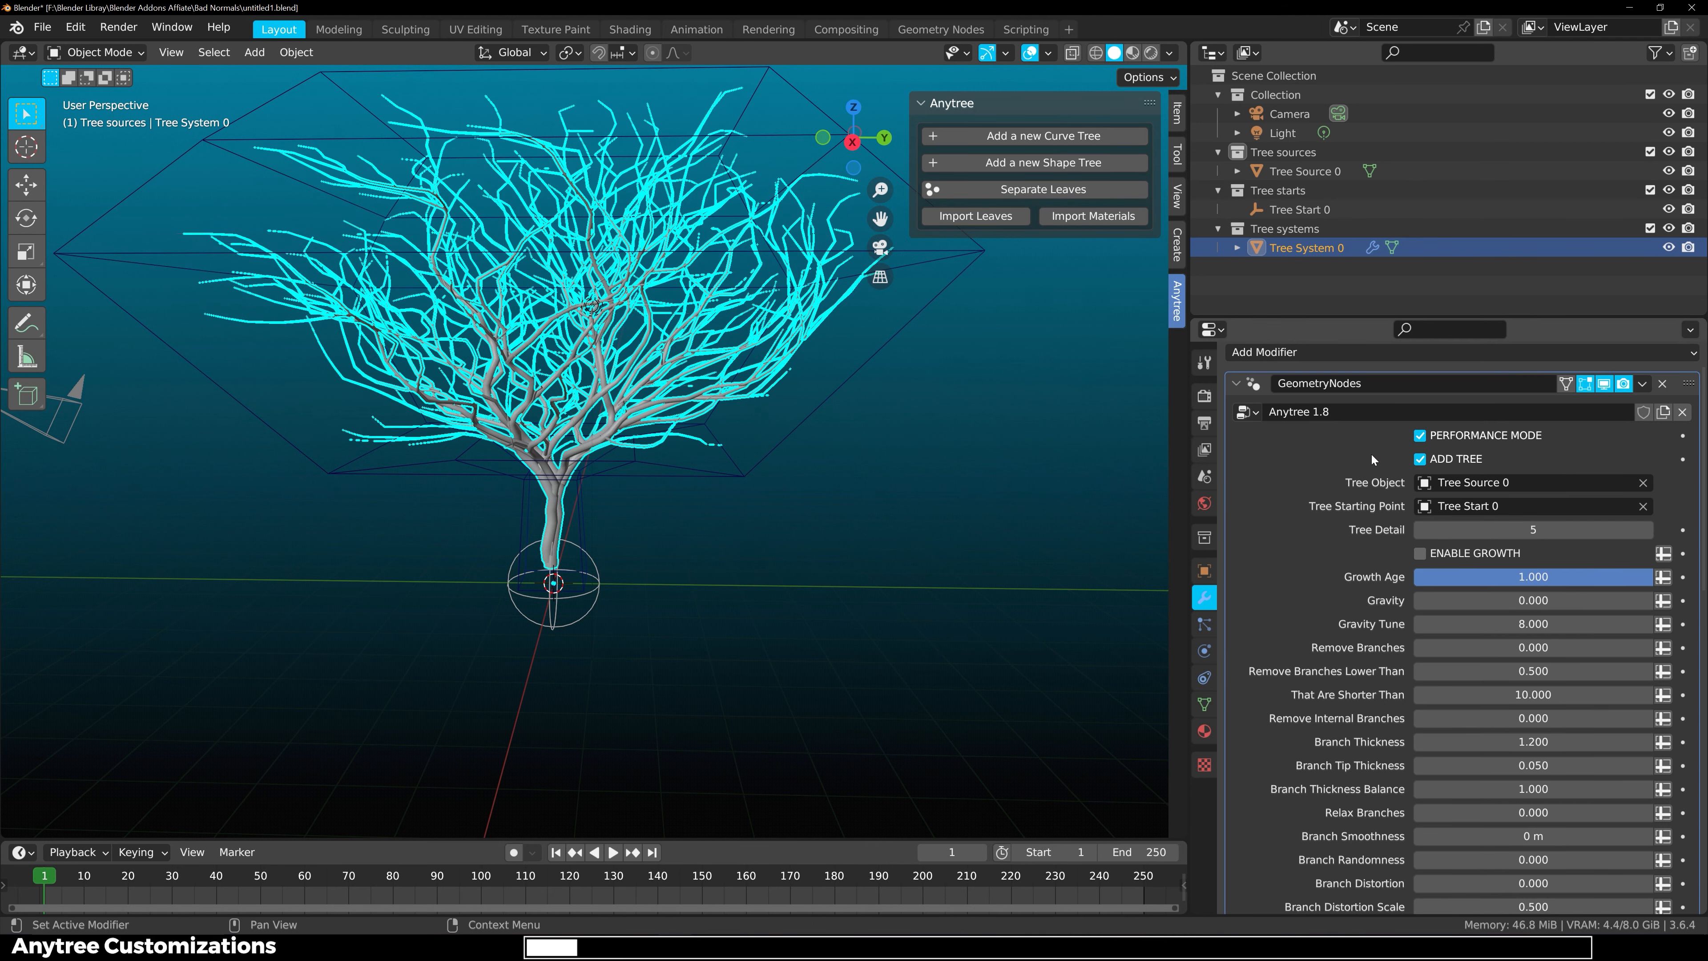
middle_click_drag(953, 465, 1008, 512)
left_click(911, 490)
Try out Growth Age and return it to 1.000, then set Gravity to 0.1 and Tree Detail to 4.
scroll(1365, 558, "down", 1)
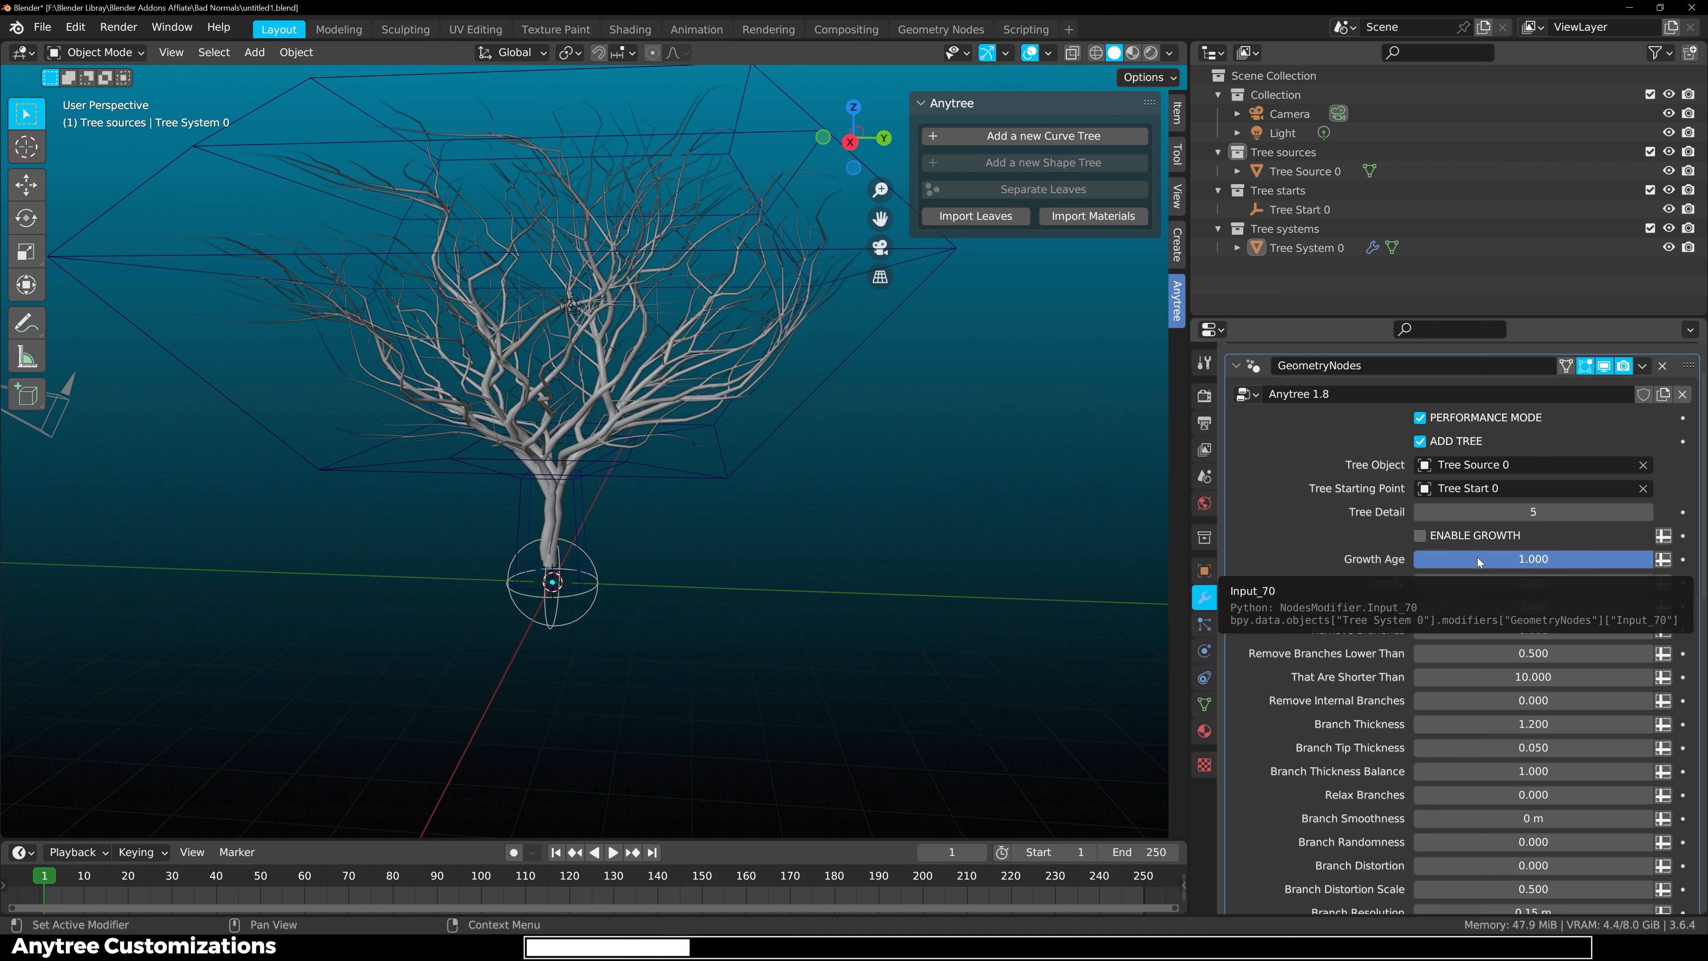
left_click_drag(1466, 559, 1413, 560)
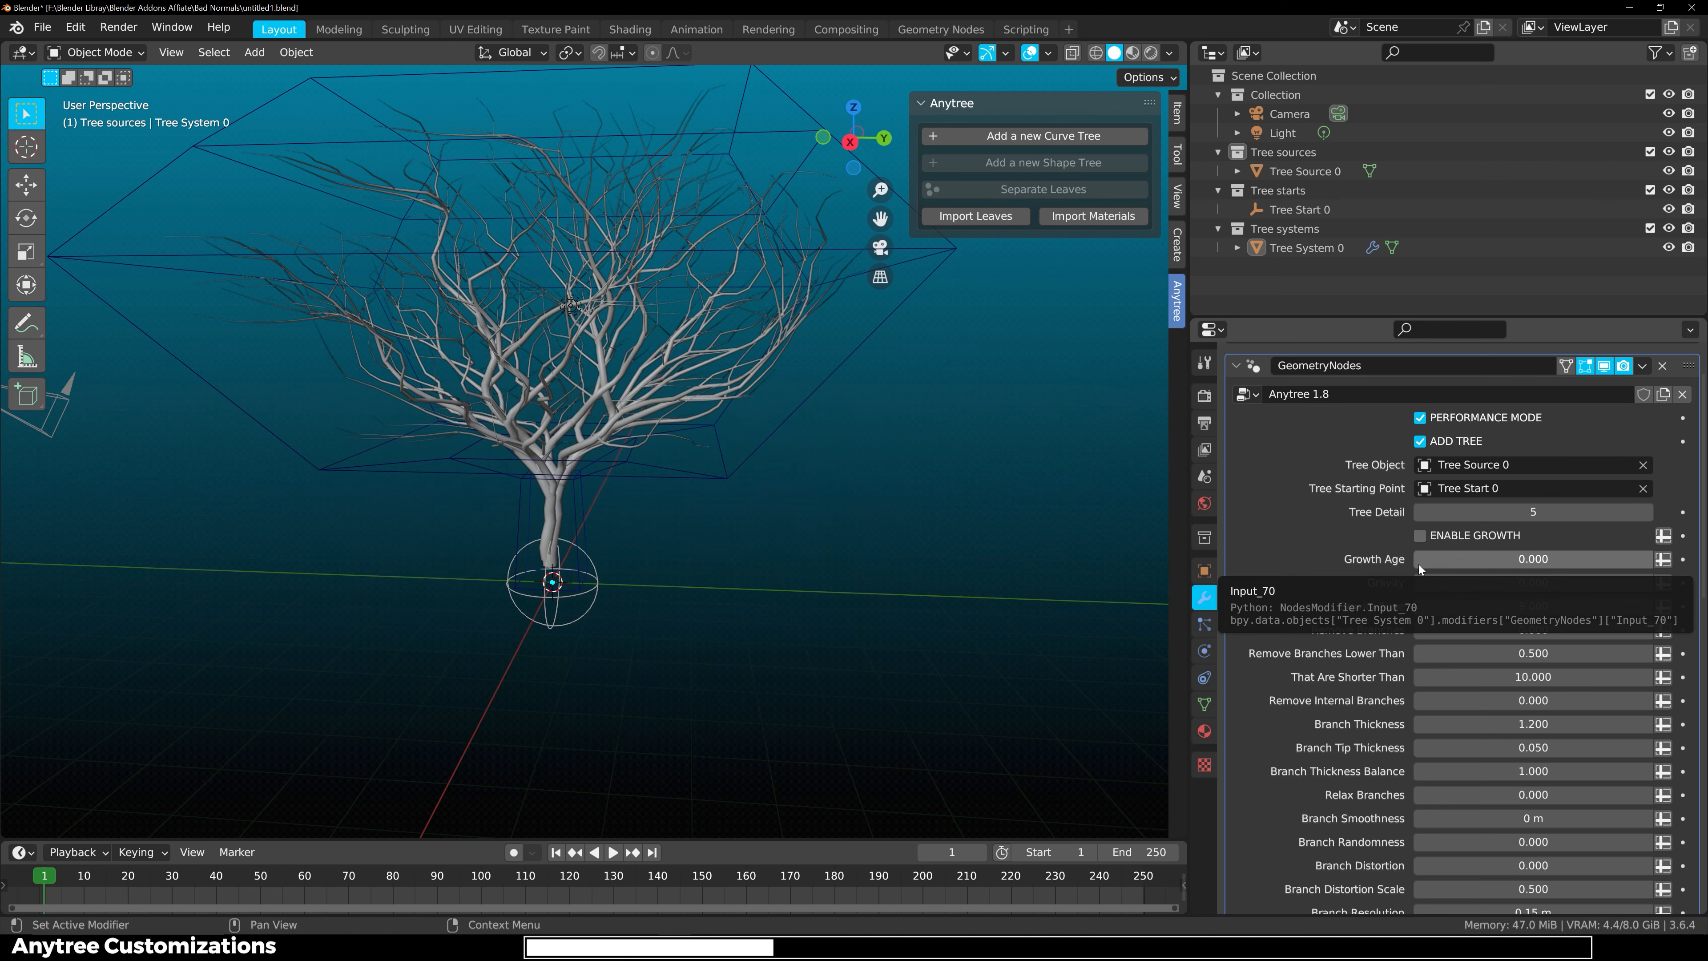
left_click(1551, 584)
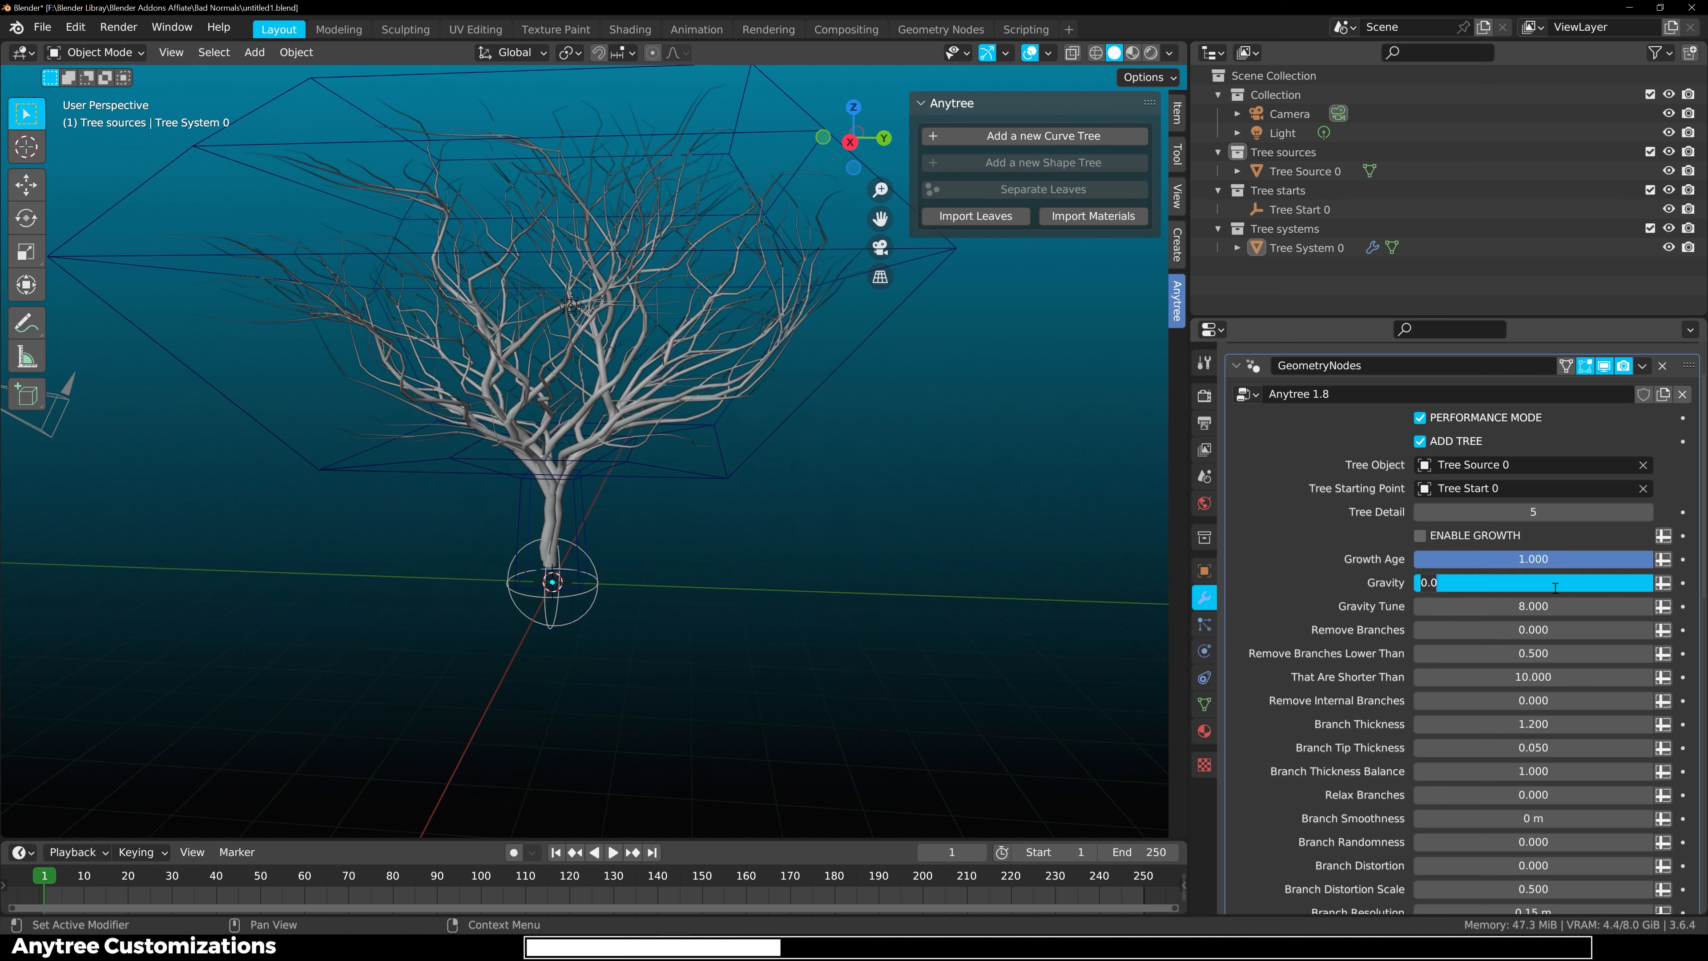
type(".1")
key("Return")
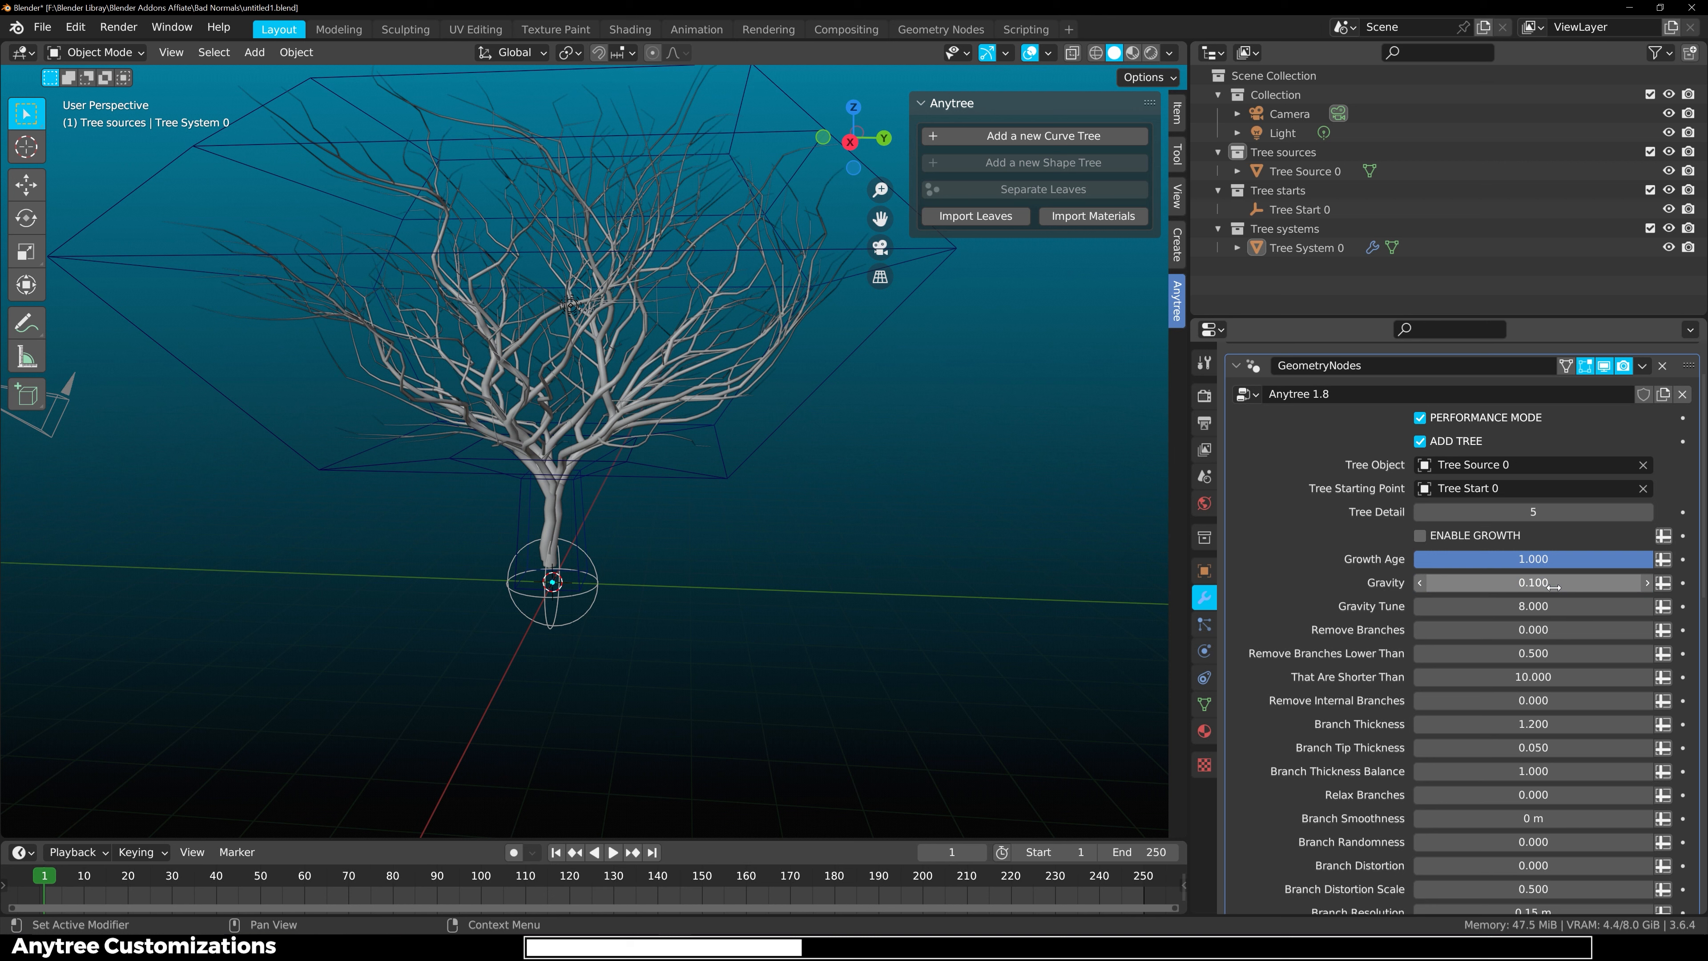
left_click(1421, 514)
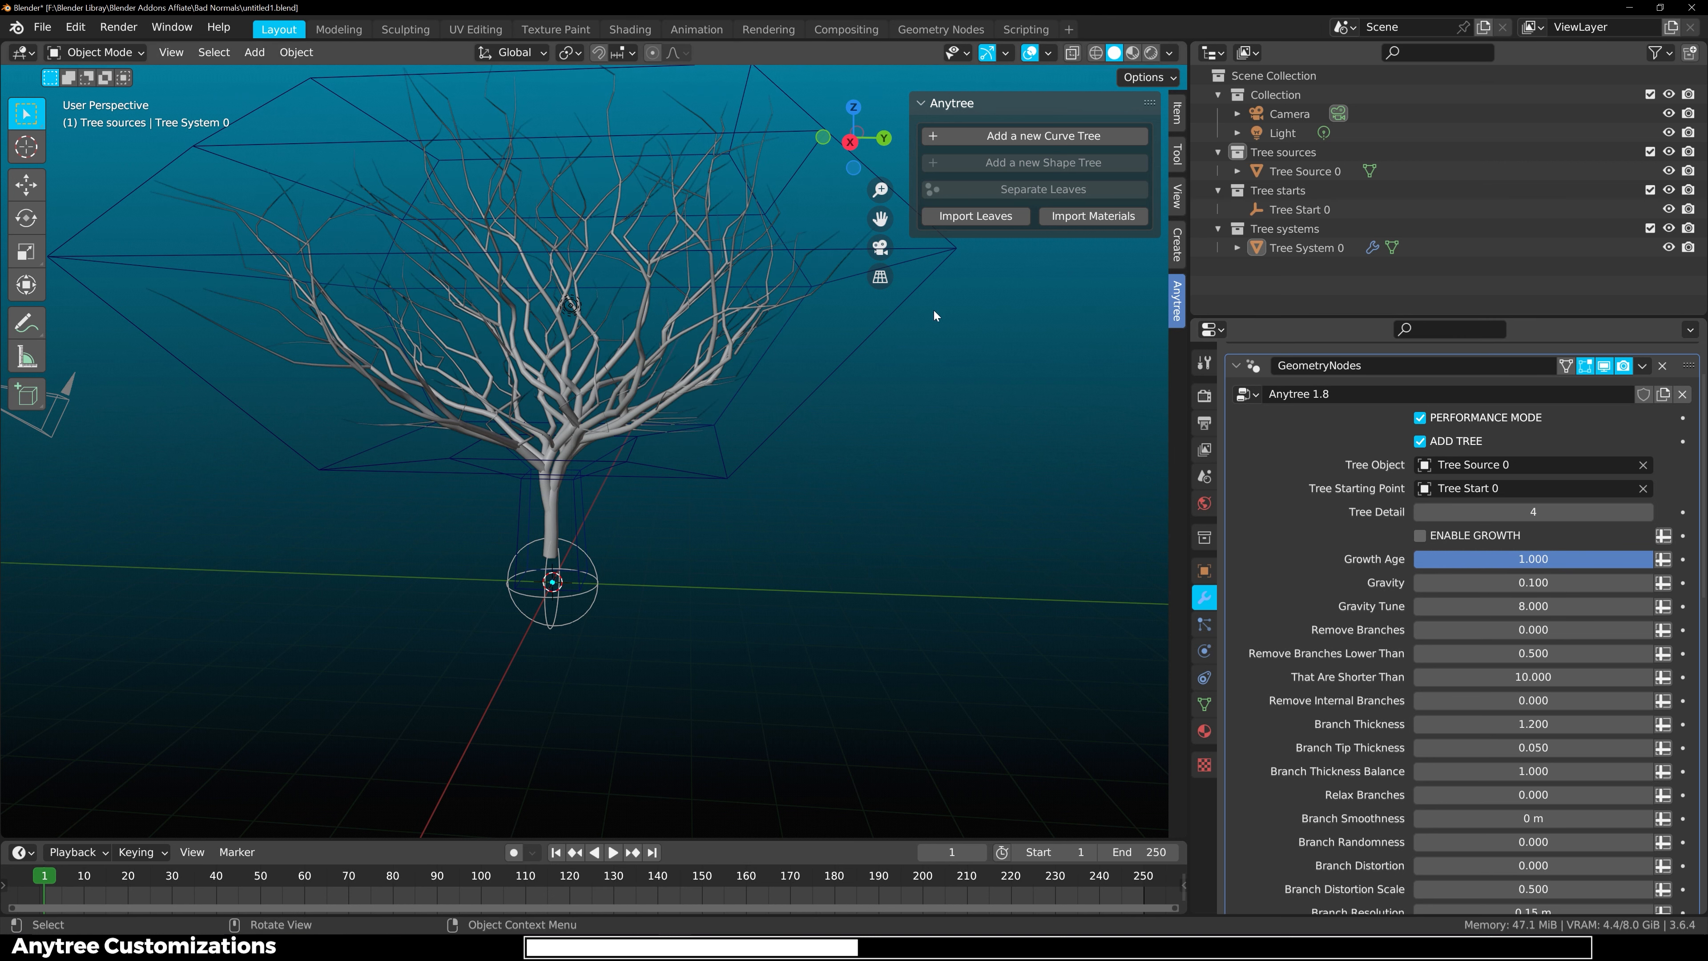
Try out the tree's Remove Branches amount and return it to 0.
left_click_drag(1473, 629, 1425, 629)
scroll(1498, 605, "down", 6)
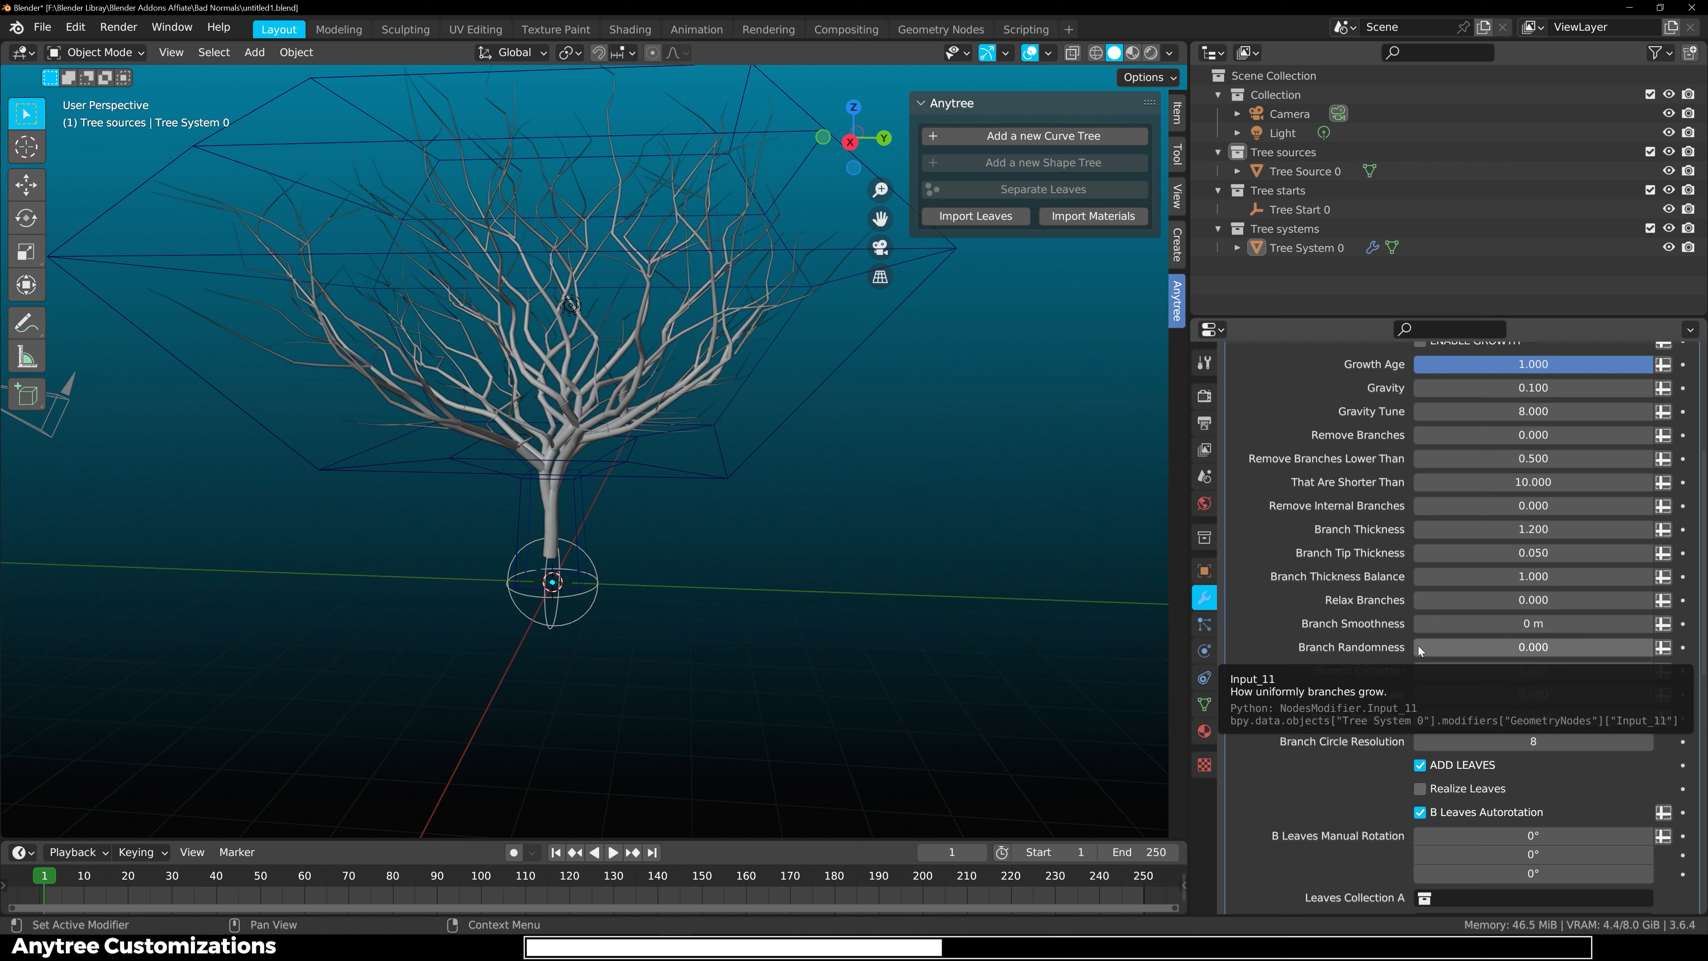
scroll(1467, 558, "up", 5)
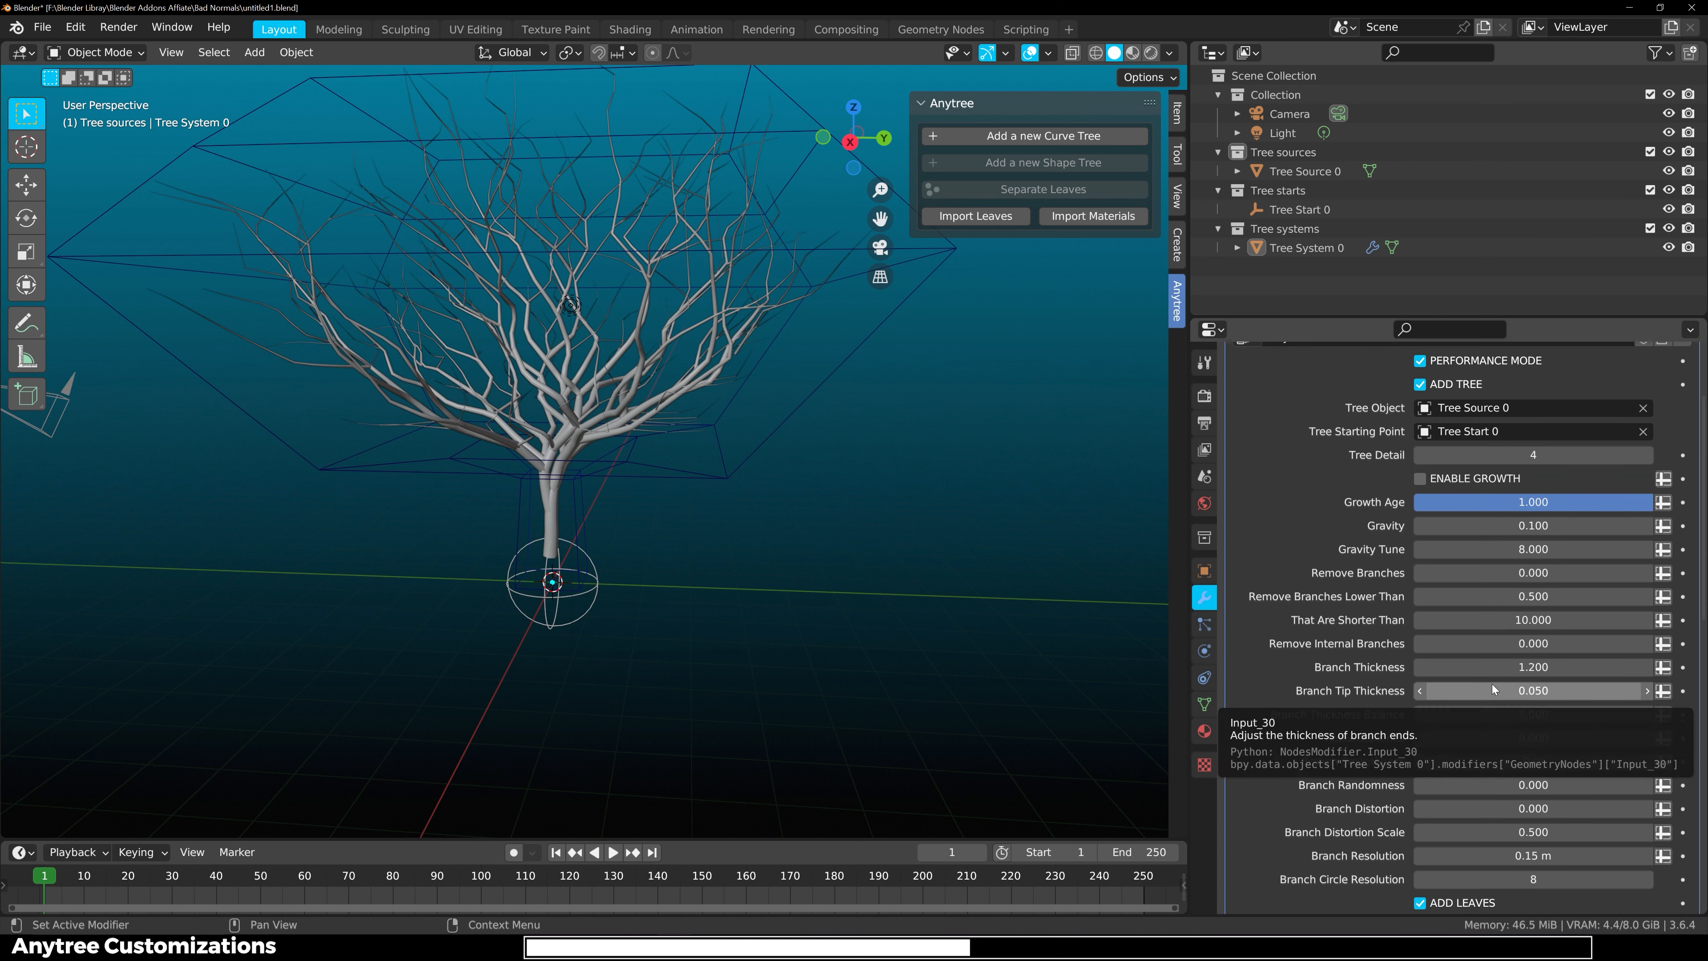
Try out Remove Internal Branches and return it to 0, and set Branch Thickness to 1.8.
scroll(1491, 646, "down", 1)
left_click_drag(1489, 626, 1600, 624)
middle_click_drag(800, 461, 1109, 525)
left_click_drag(1620, 624, 1472, 647)
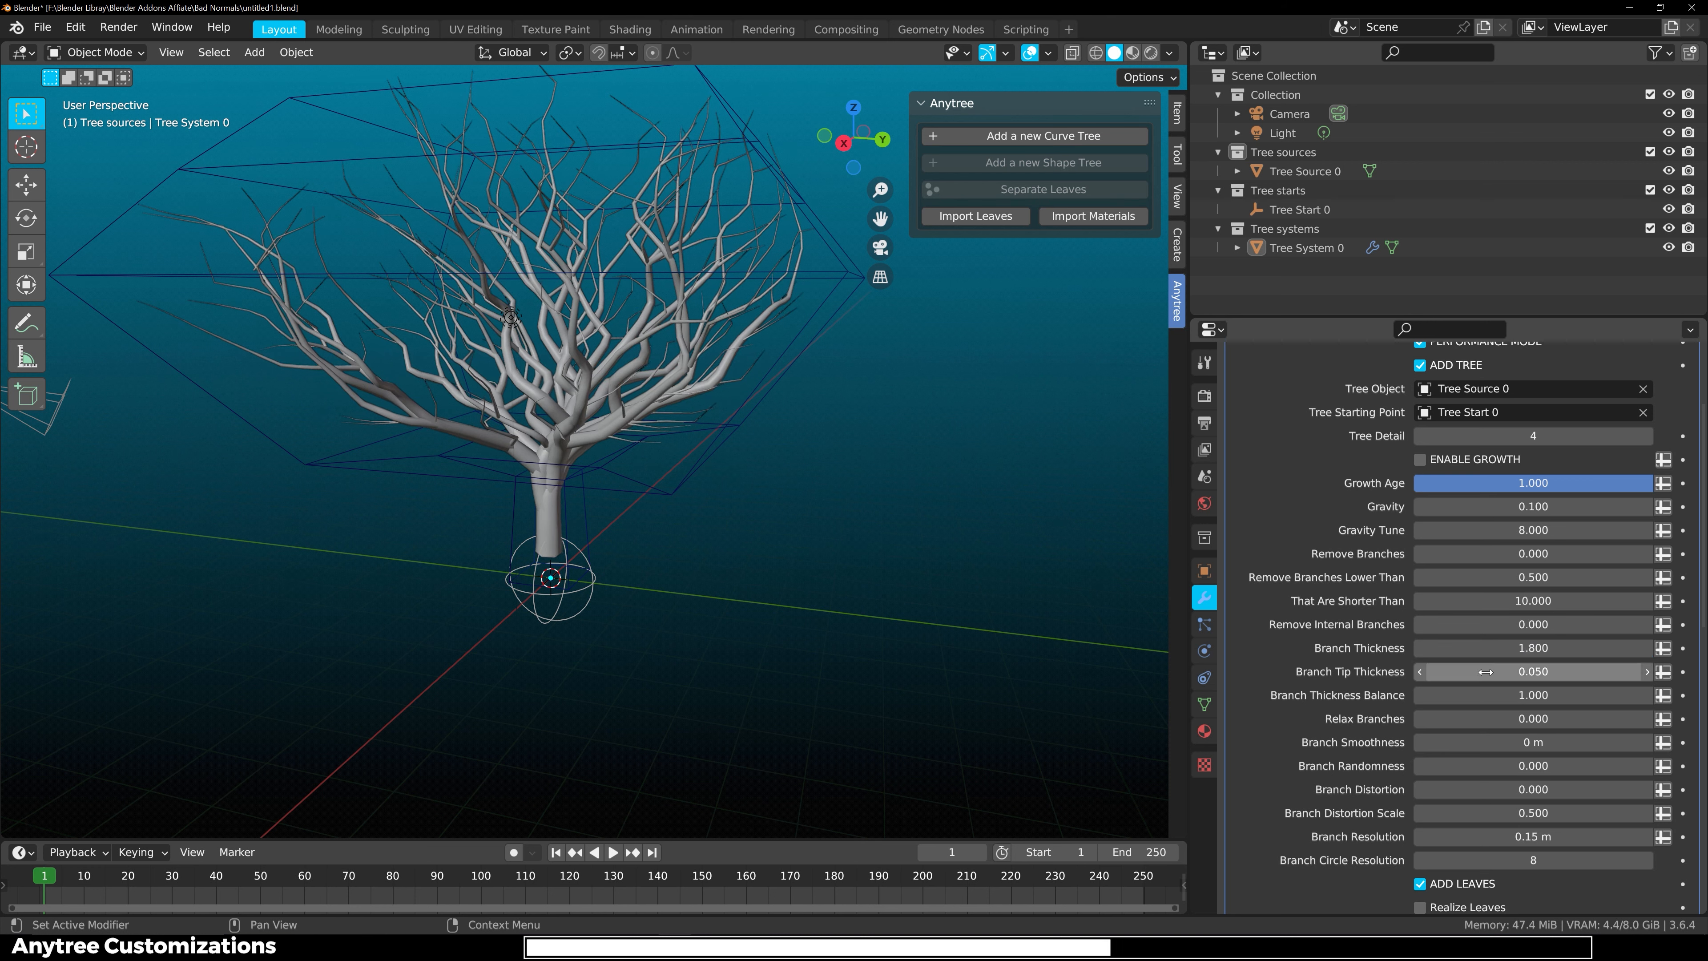
Set the tree's Branch Tip Thickness to 0.02 and Relax Branches to about 2.856.
mouse_move(1486, 672)
left_mouse_down()
mouse_move(1494, 695)
mouse_move(1539, 695)
mouse_move(1489, 695)
left_mouse_up()
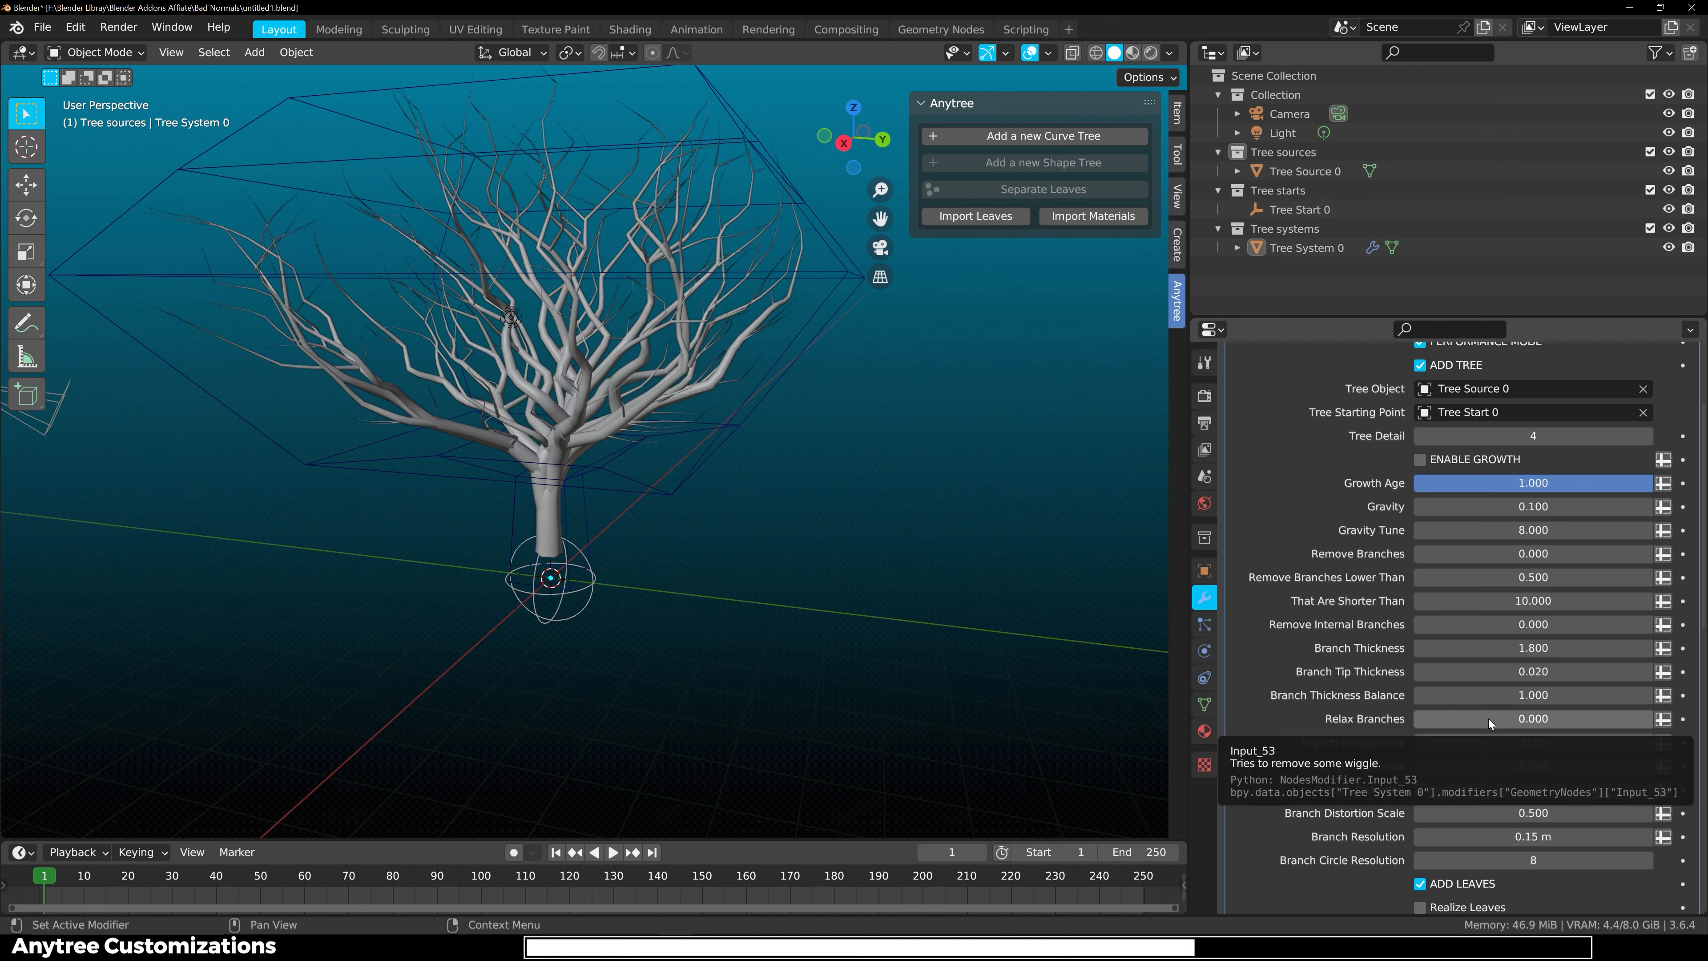
left_click_drag(1480, 718, 1520, 719)
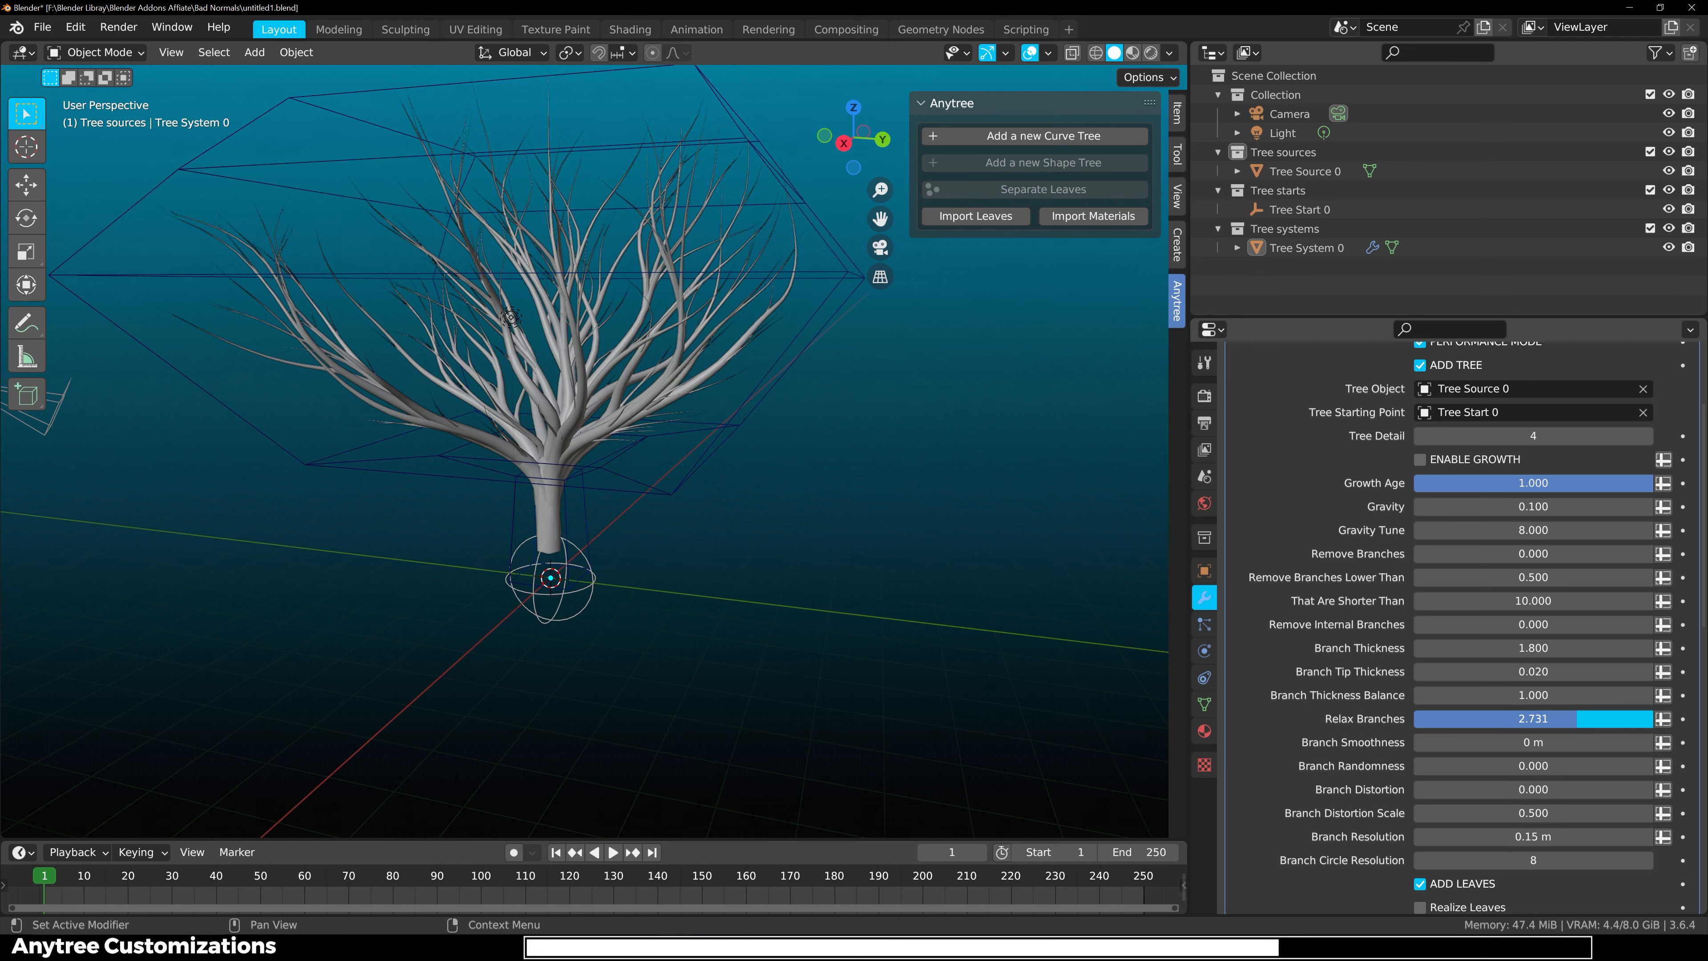
left_click_drag(1576, 718, 1584, 718)
Set Branch Distortion to about 0.185 and Branch Resolution to 0.1 m.
middle_click_drag(422, 409, 444, 405)
left_click_drag(1474, 793, 1500, 793)
left_click(1533, 836)
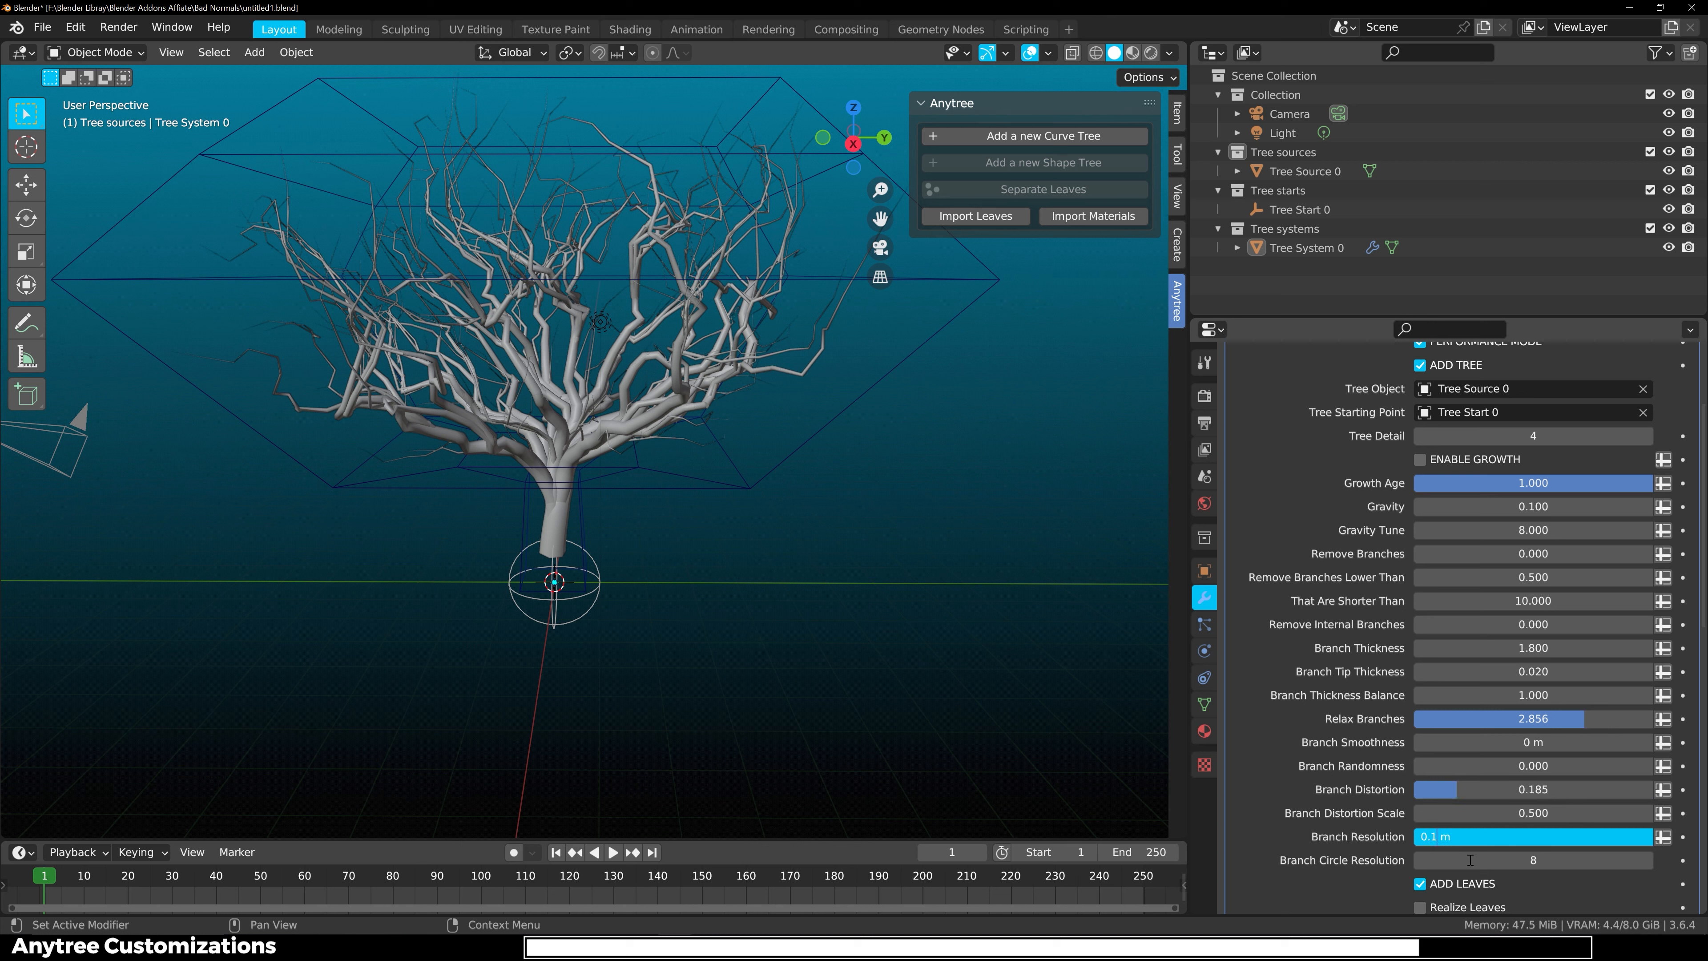
type("0.1 m")
key("Return")
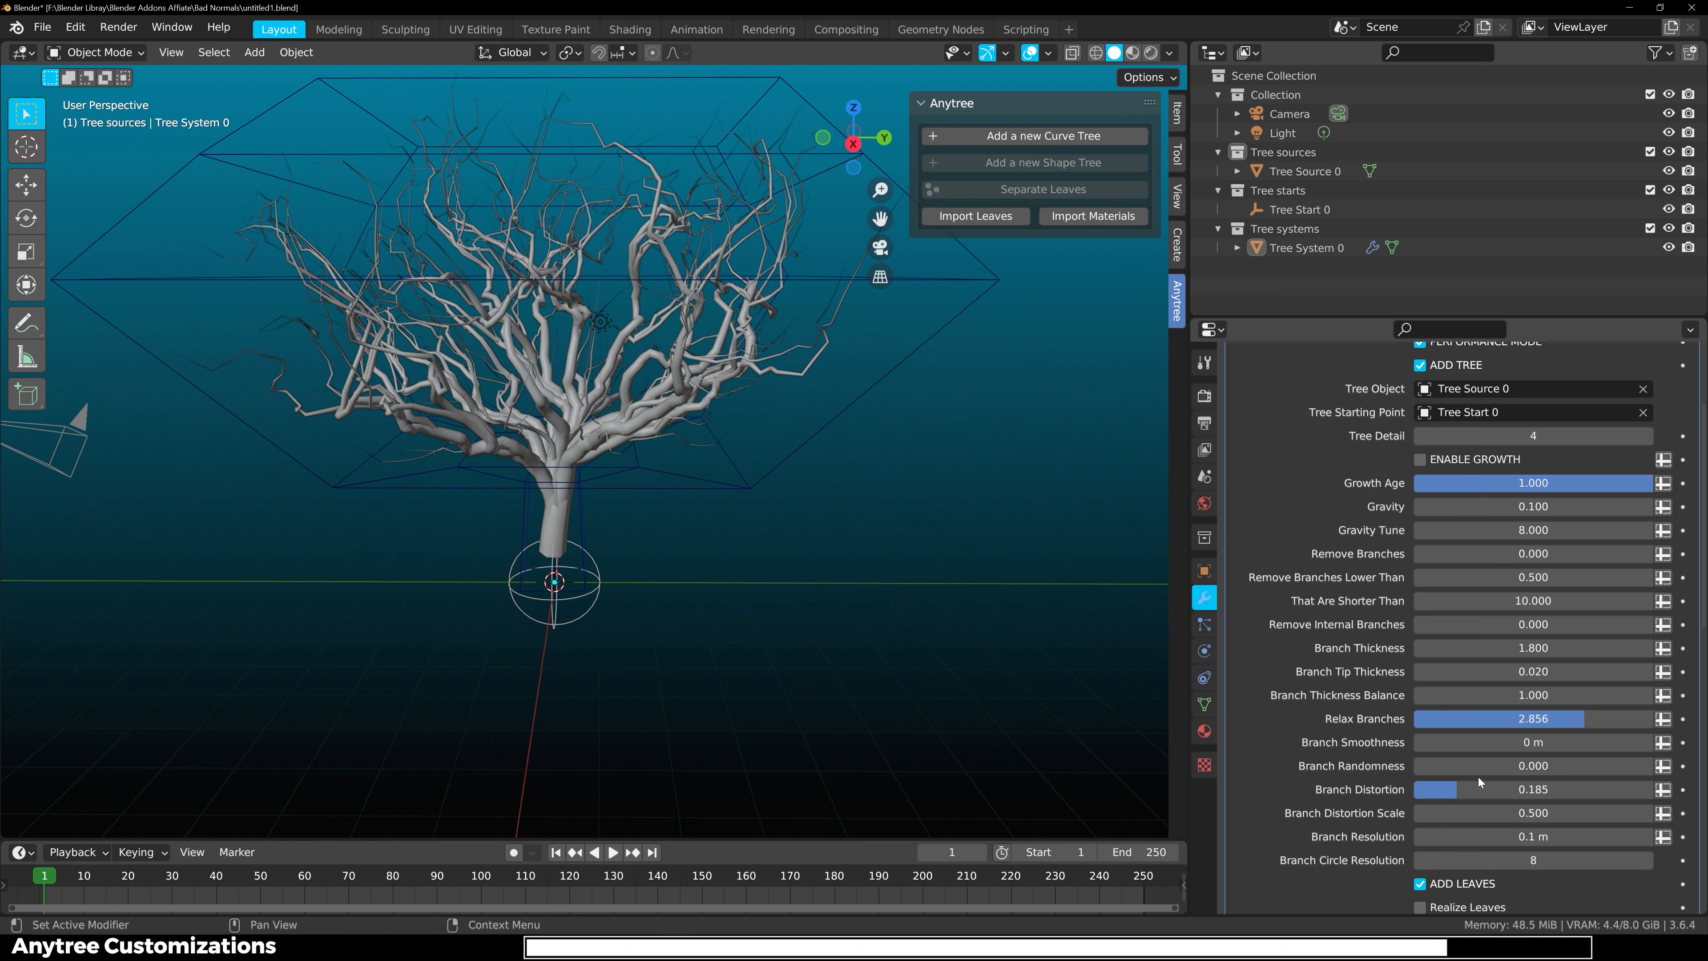
Set Branch Randomness to about 0.677 and Branch Smoothness to about 2.34 m, and view the tree from other sides.
left_click_drag(1483, 769, 1575, 769)
left_click_drag(1439, 738, 1526, 743)
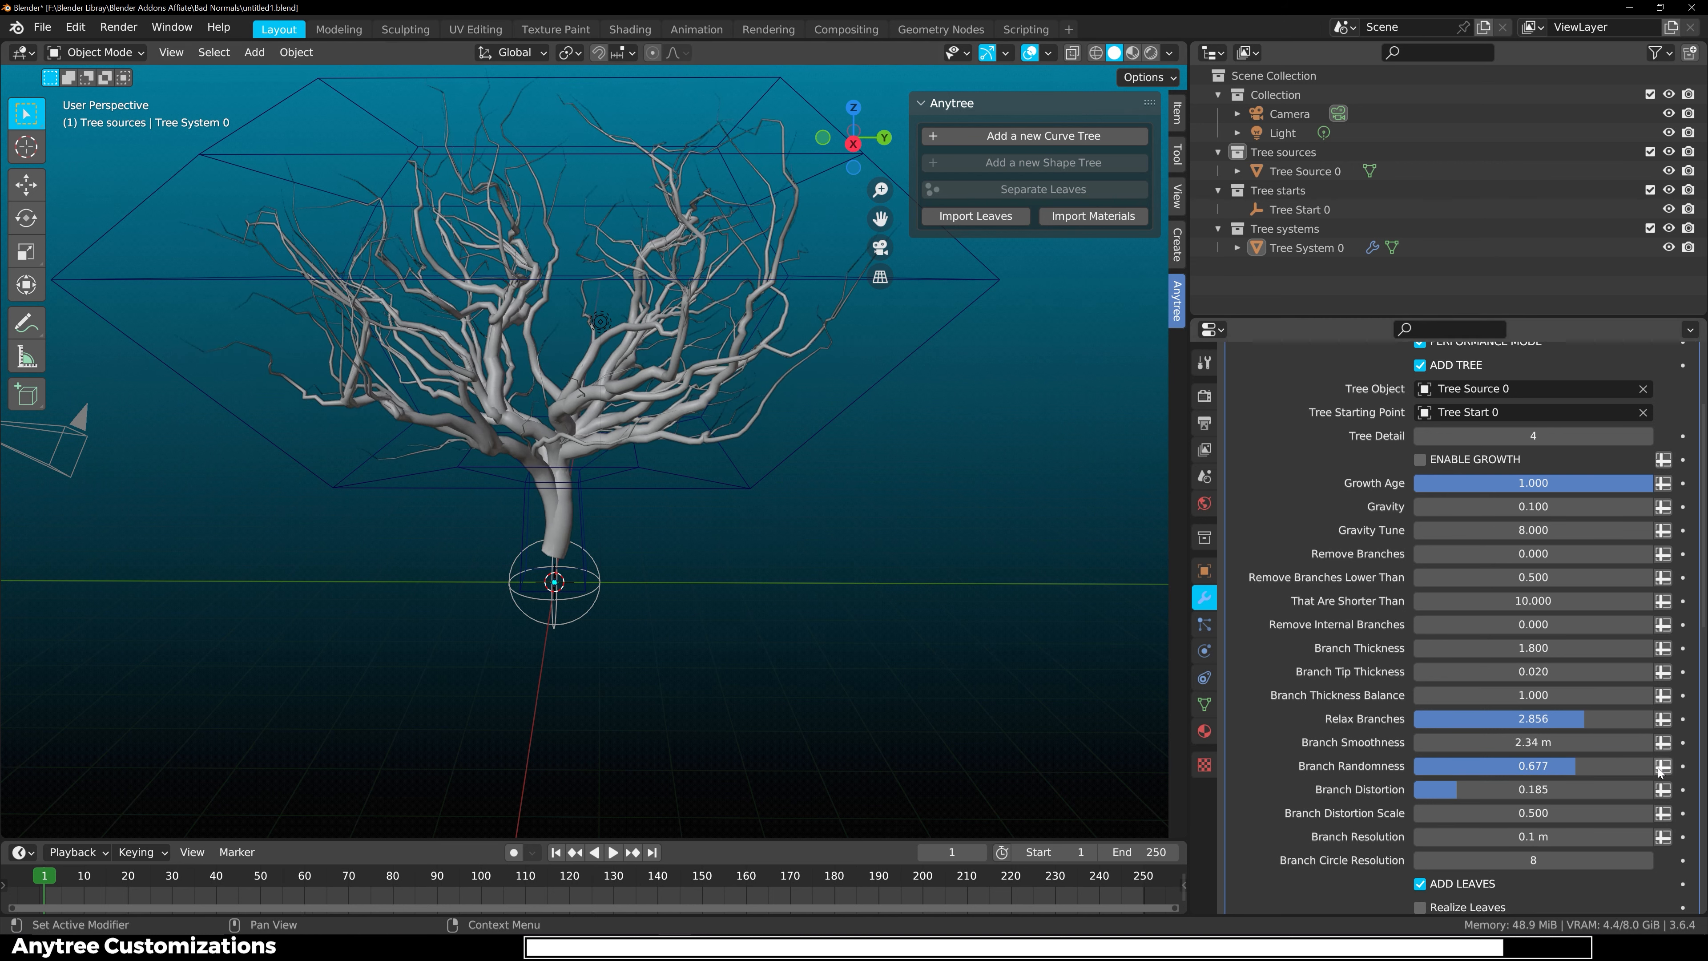
scroll(857, 487, "down", 2)
middle_click_drag(857, 487, 704, 466)
scroll(450, 466, "up", 2)
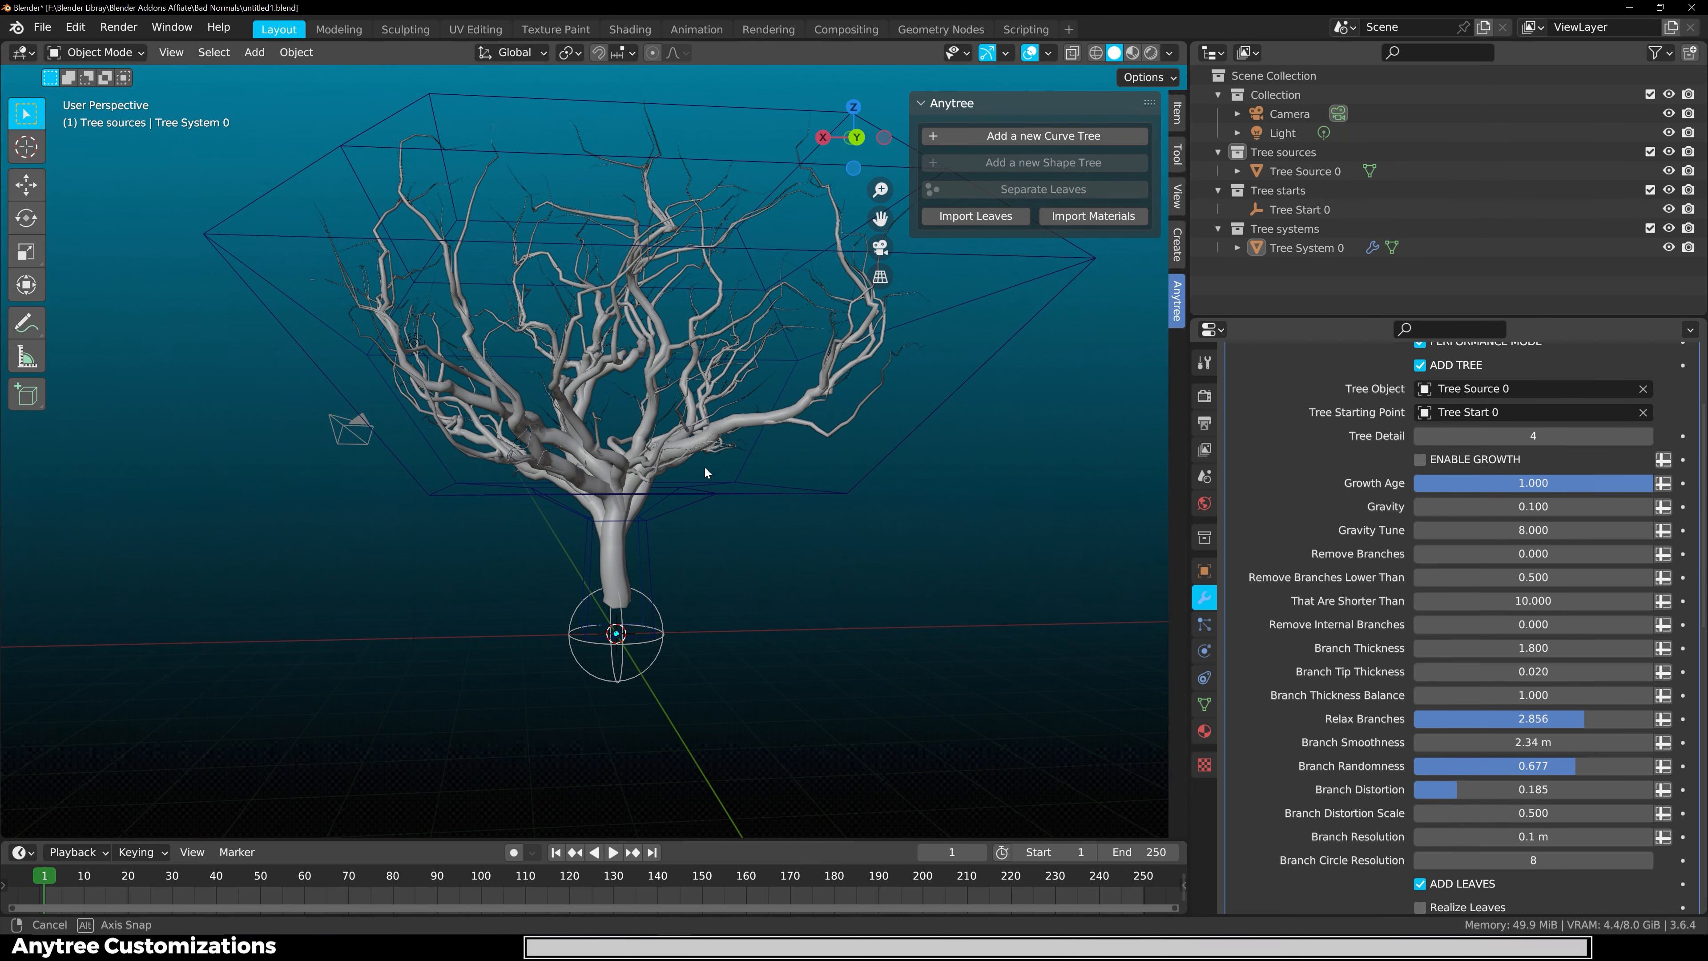
middle_click_drag(795, 509, 740, 503)
Import Anytree's leaf collections into the scene and collapse their contents in the outliner.
scroll(1461, 649, "down", 8)
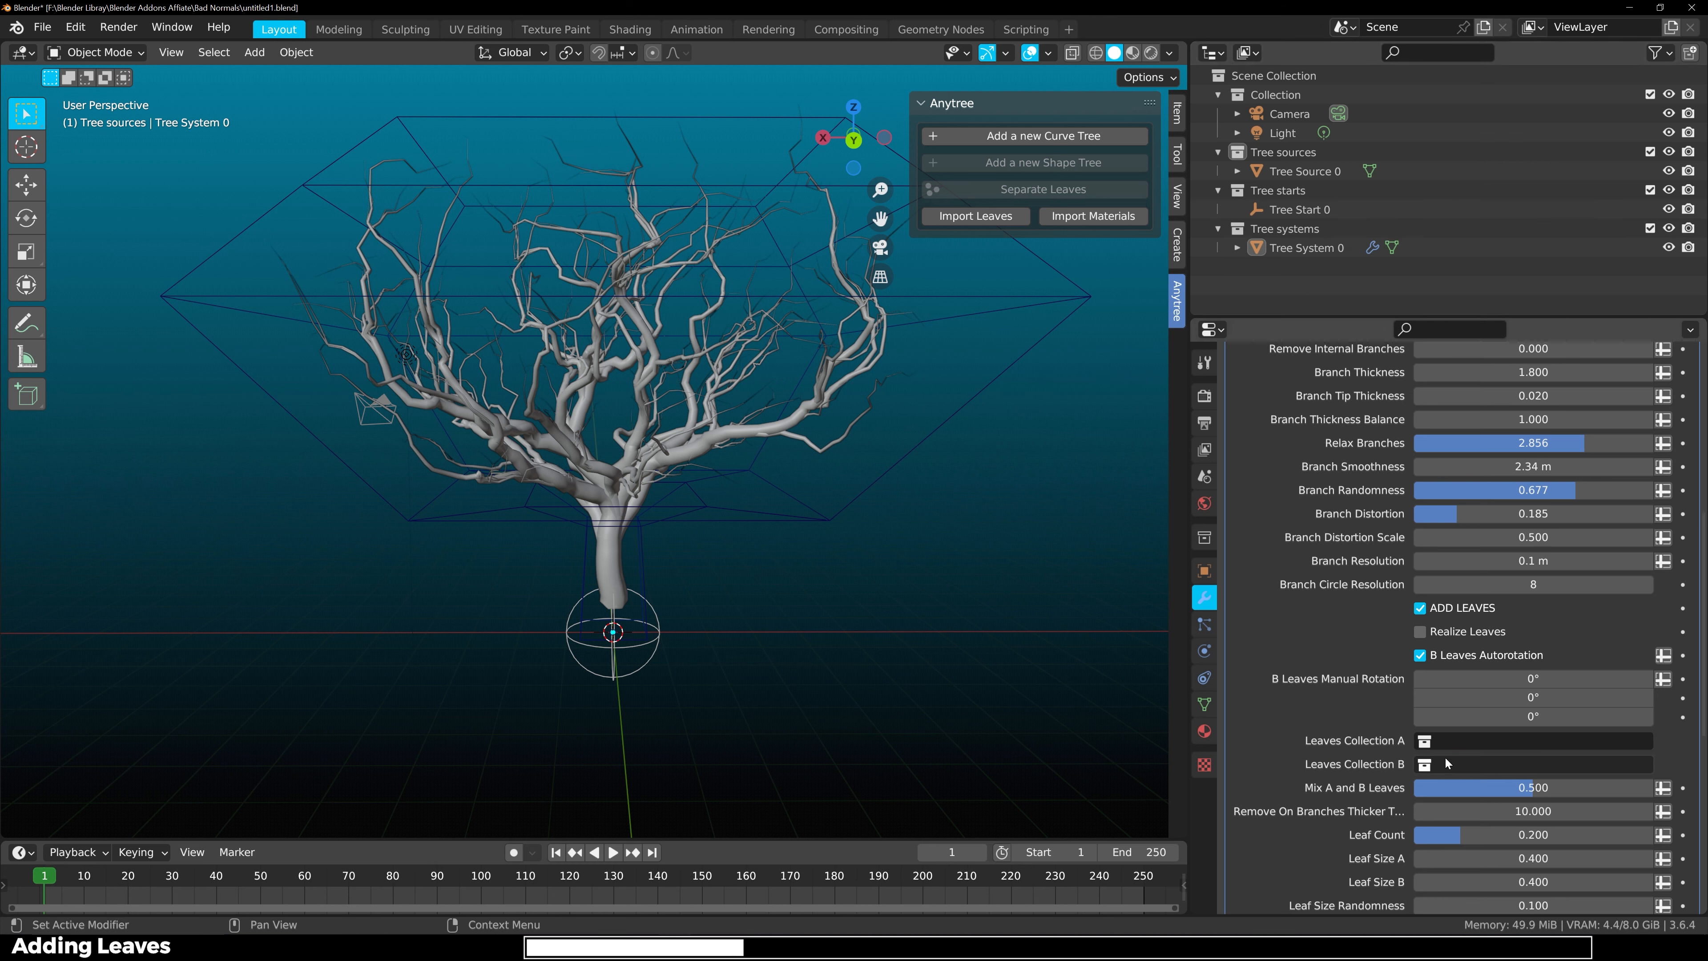
left_click(1438, 741)
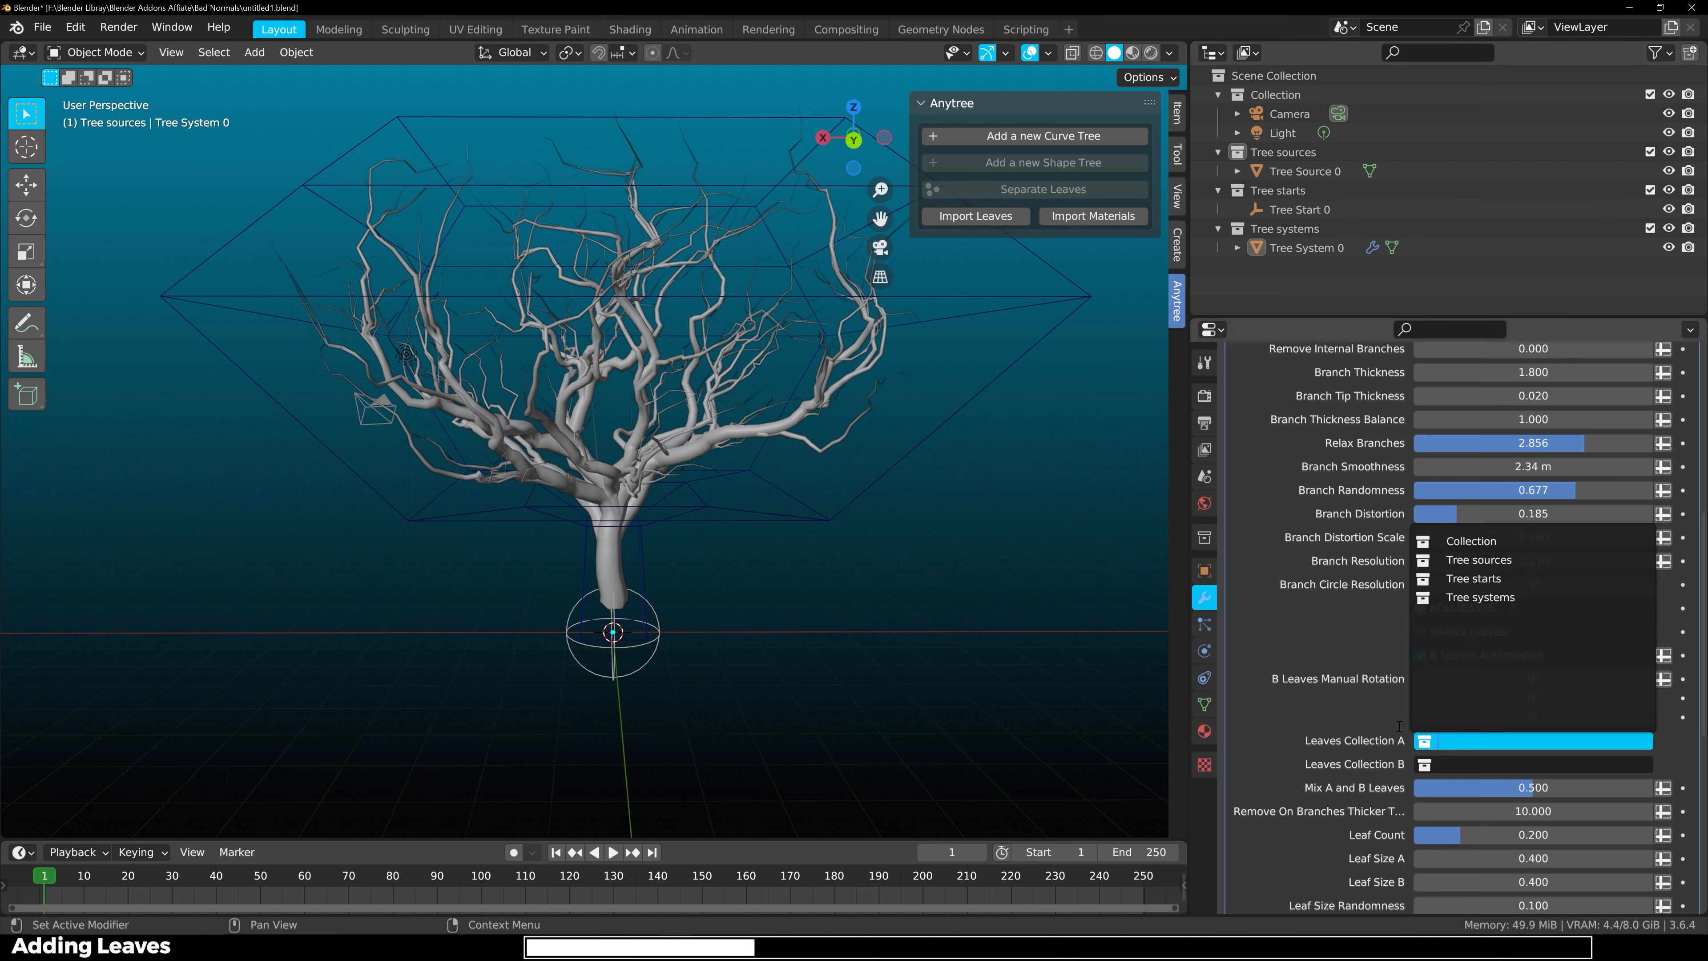
left_click(976, 217)
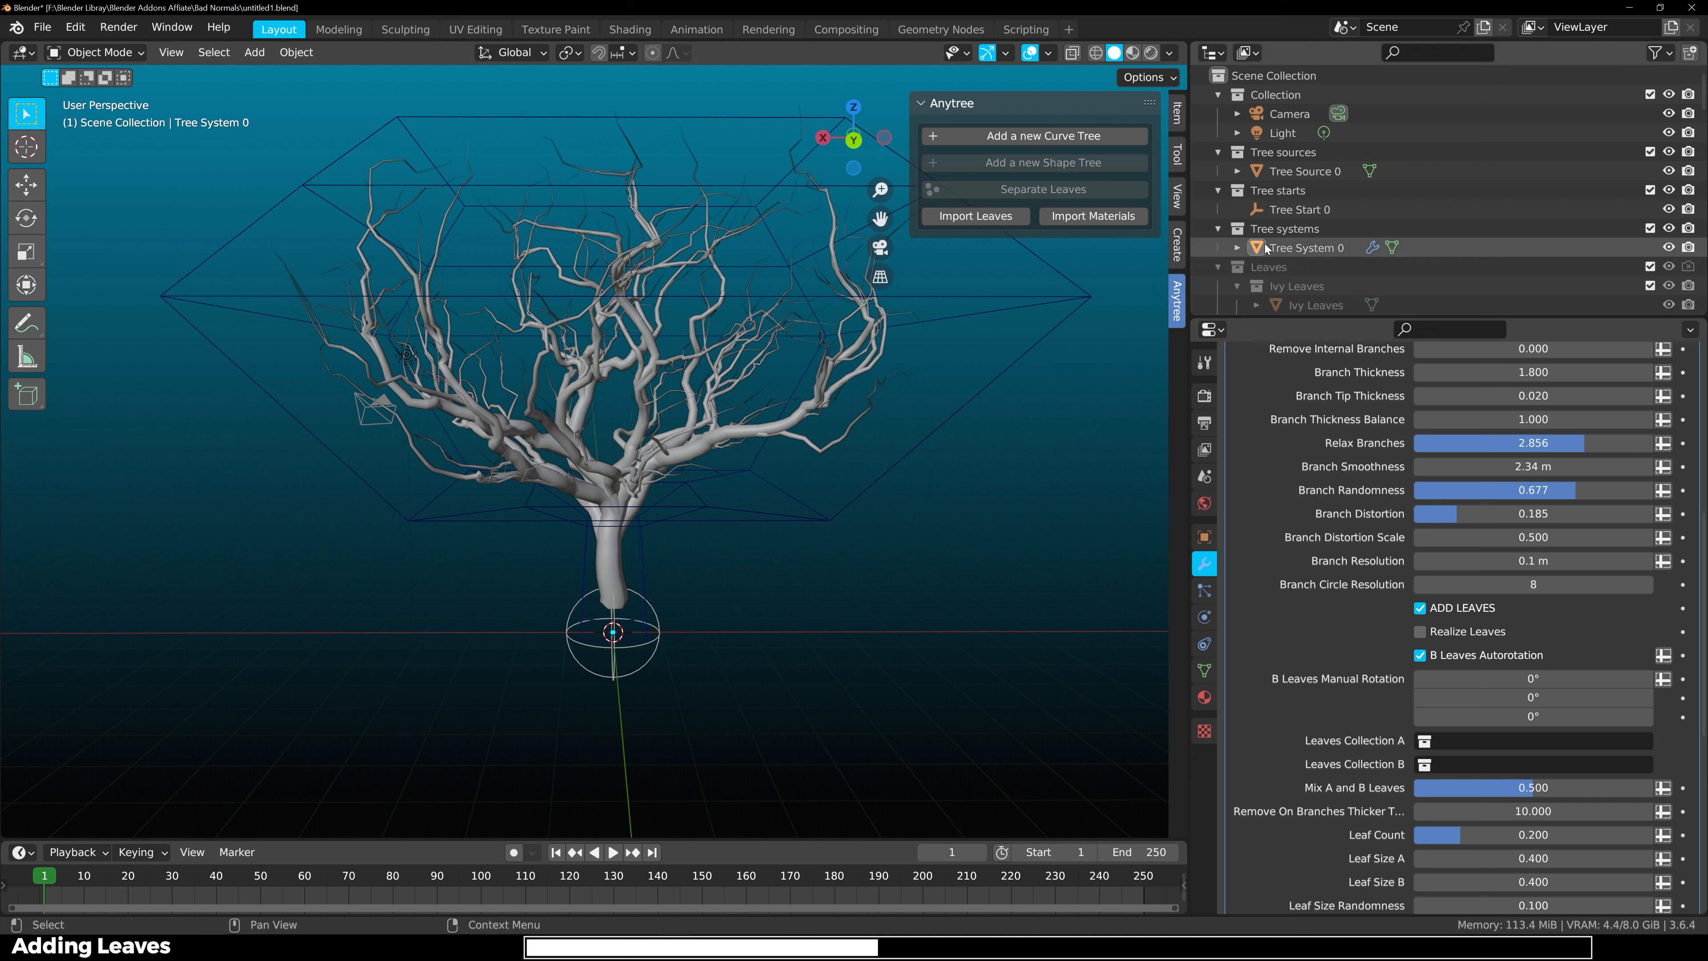
scroll(1258, 222, "down", 5)
left_click_drag(1236, 108, 1244, 296)
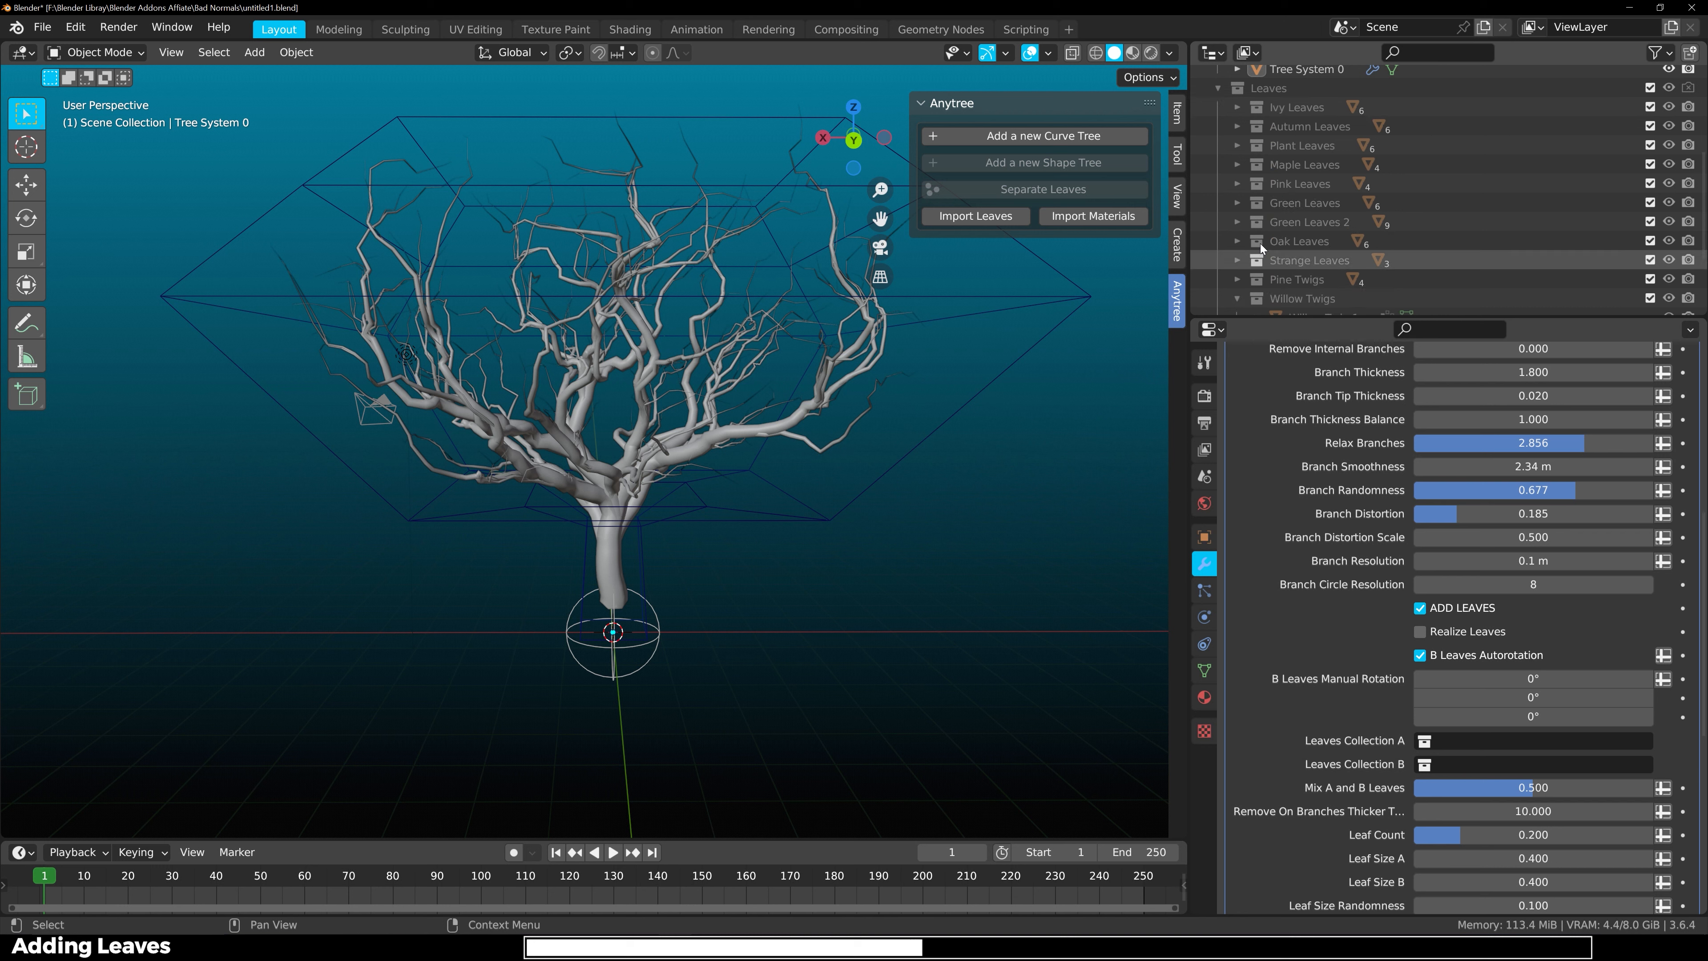
middle_click_drag(1259, 304, 1259, 247)
left_click(1236, 258)
Assign Green Leaves as Leaves Collection A and Plant Leaves as Leaves Collection B.
left_click(1513, 740)
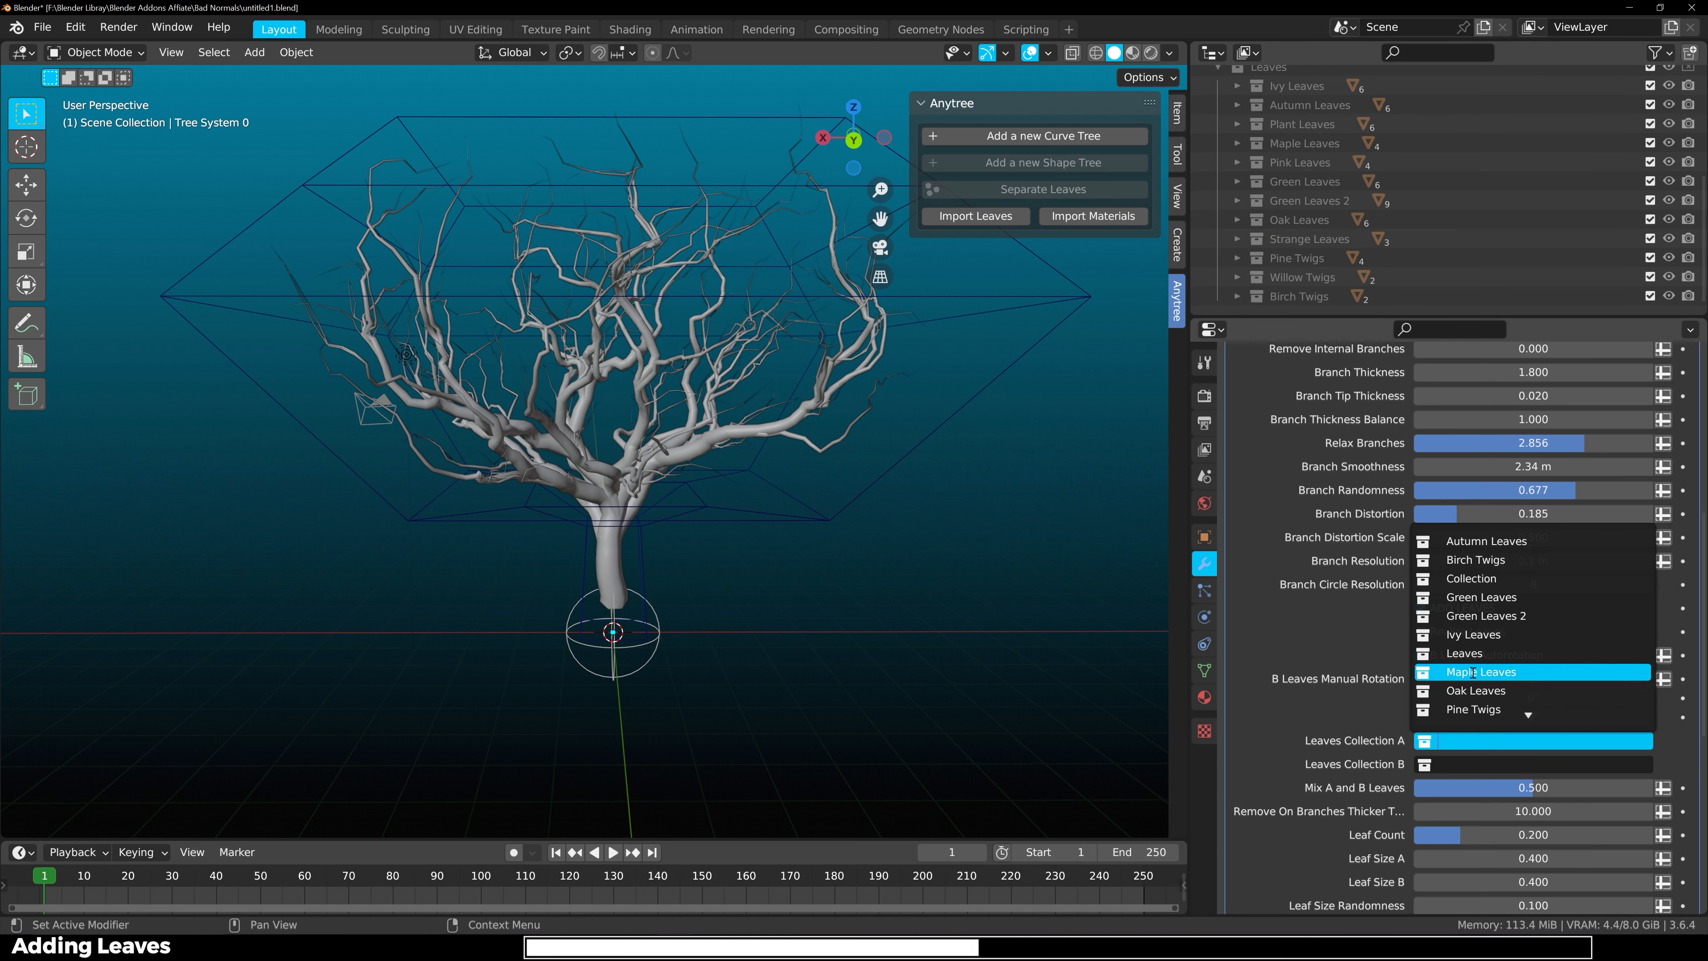
left_click(1482, 598)
left_click(1482, 764)
scroll(1482, 715, "down", 8)
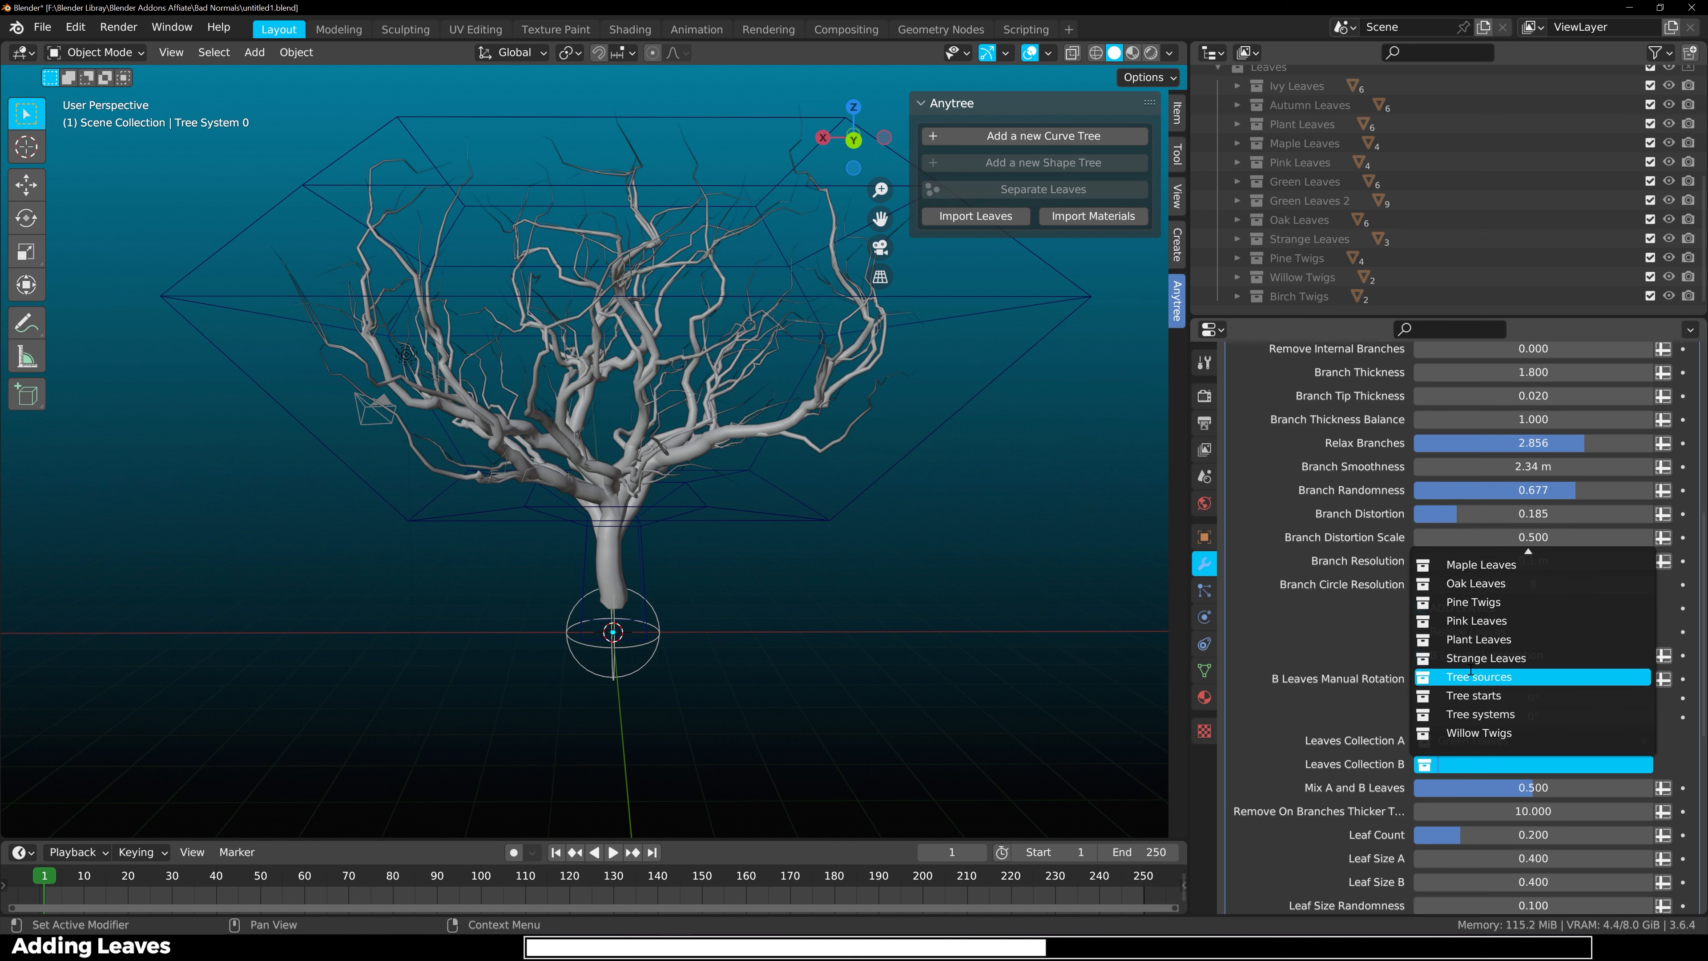
left_click(1480, 641)
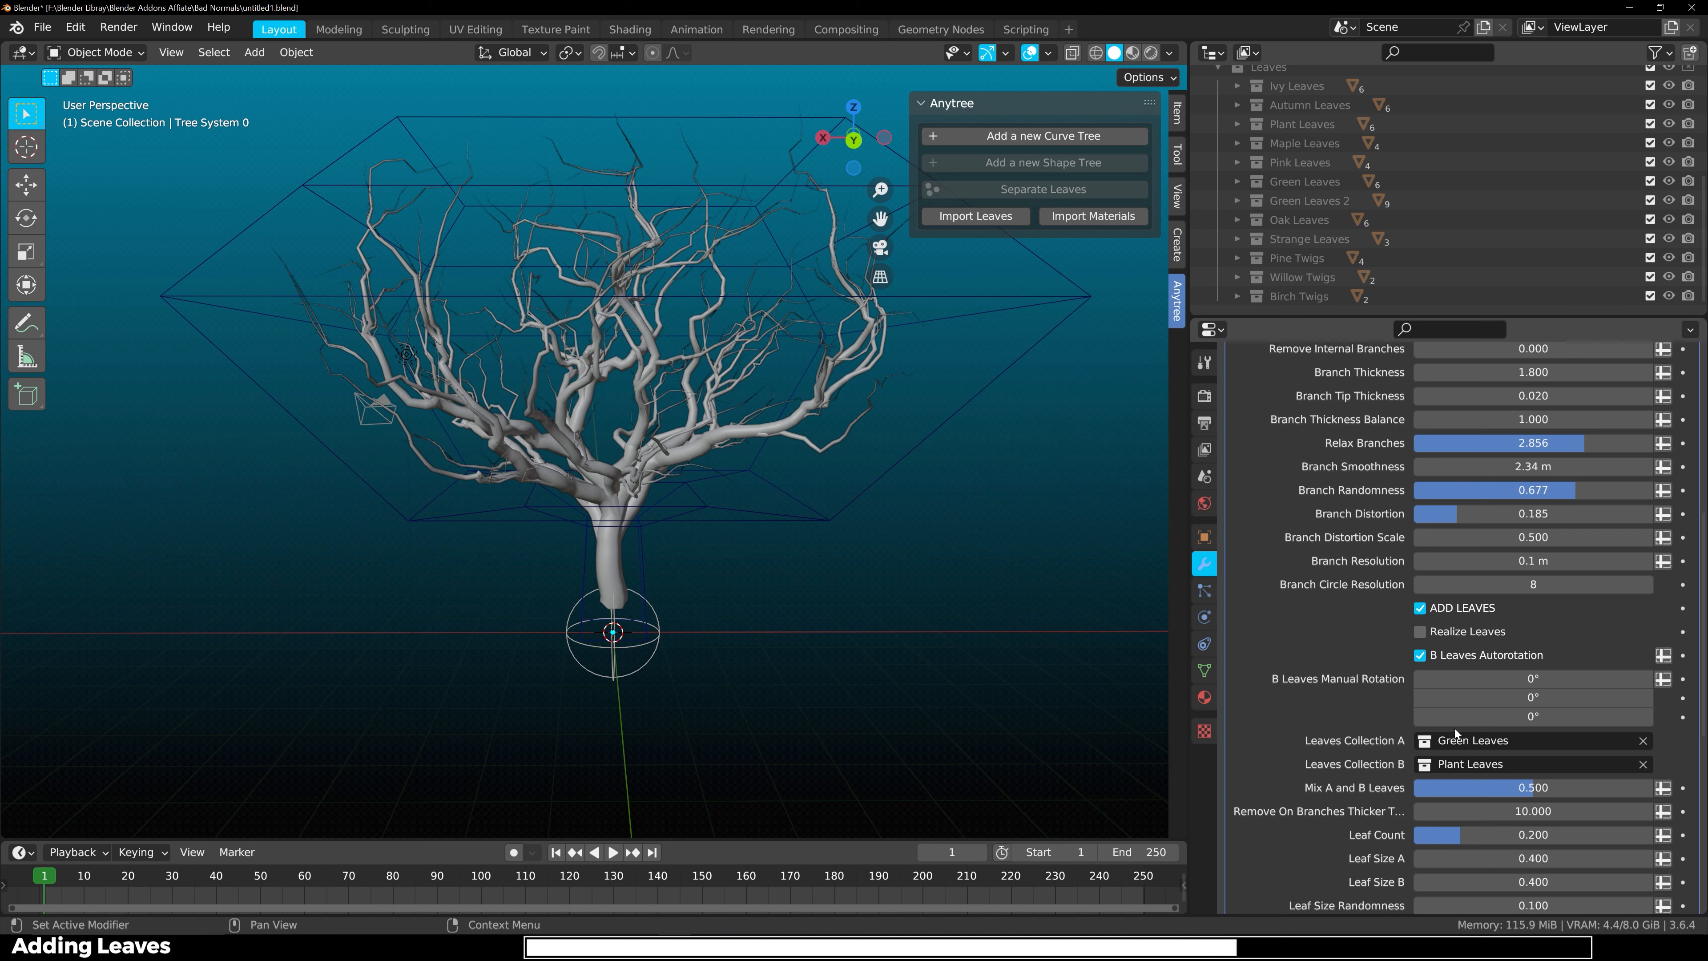
Set both Leaf Size A and Leaf Size B to 5 and look at the tree from other sides.
scroll(1343, 748, "down", 5)
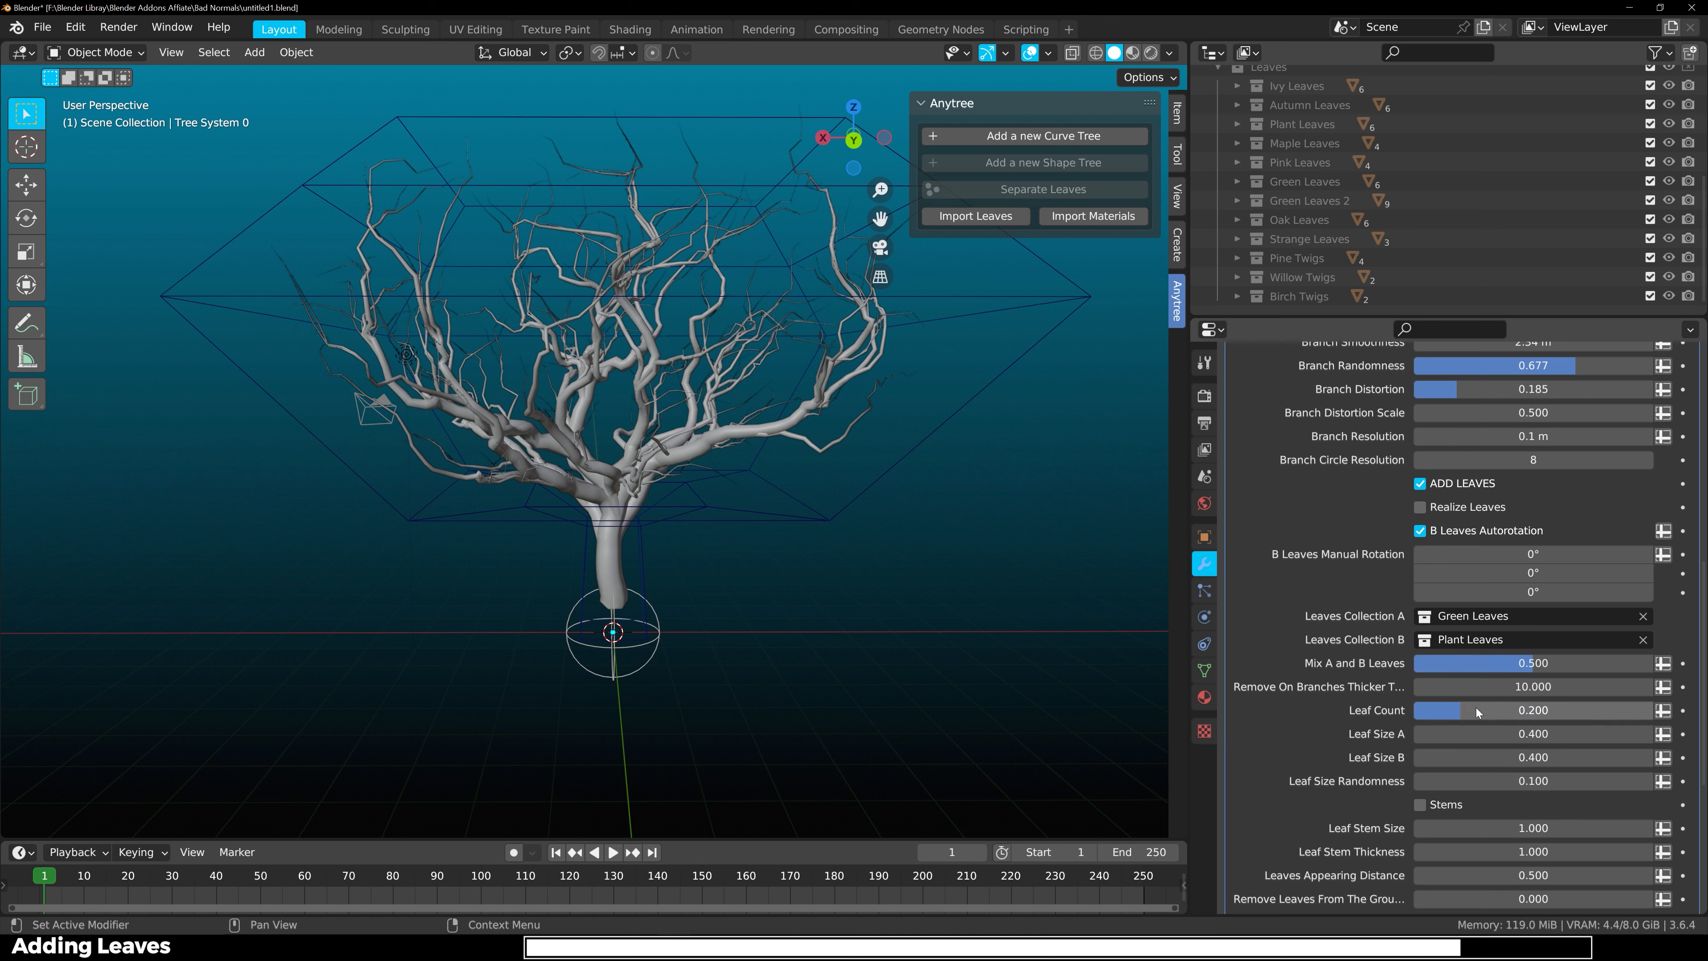
scroll(1483, 696, "down", 2)
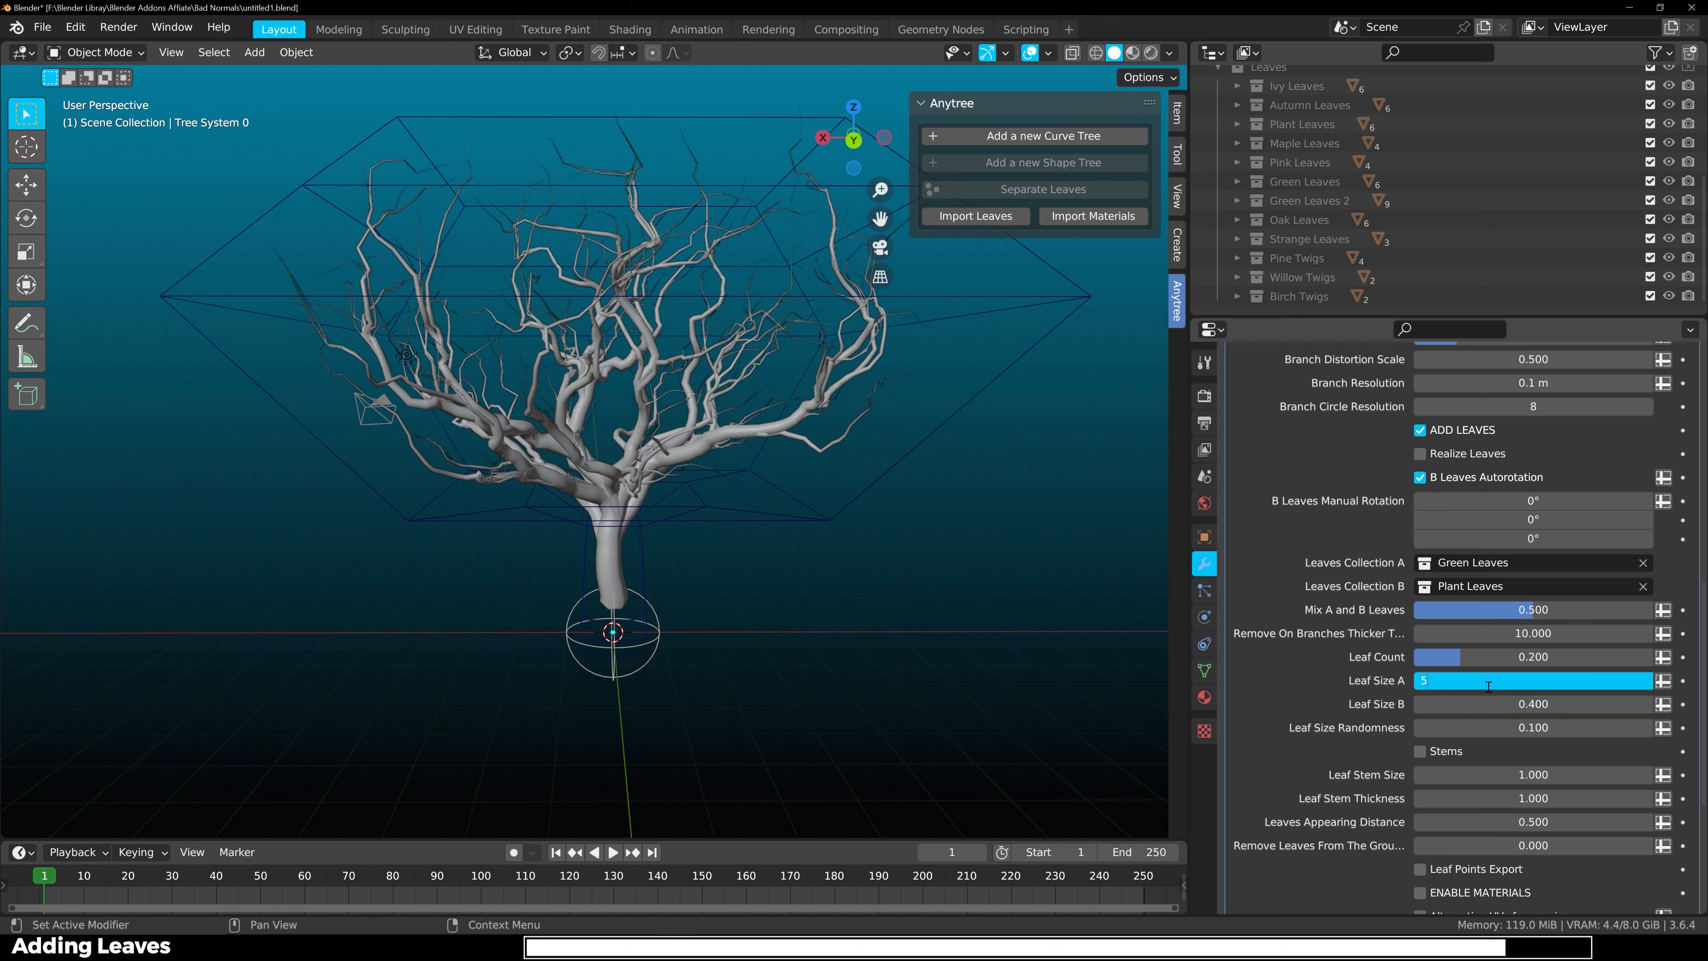
key("Return")
left_click(1481, 702)
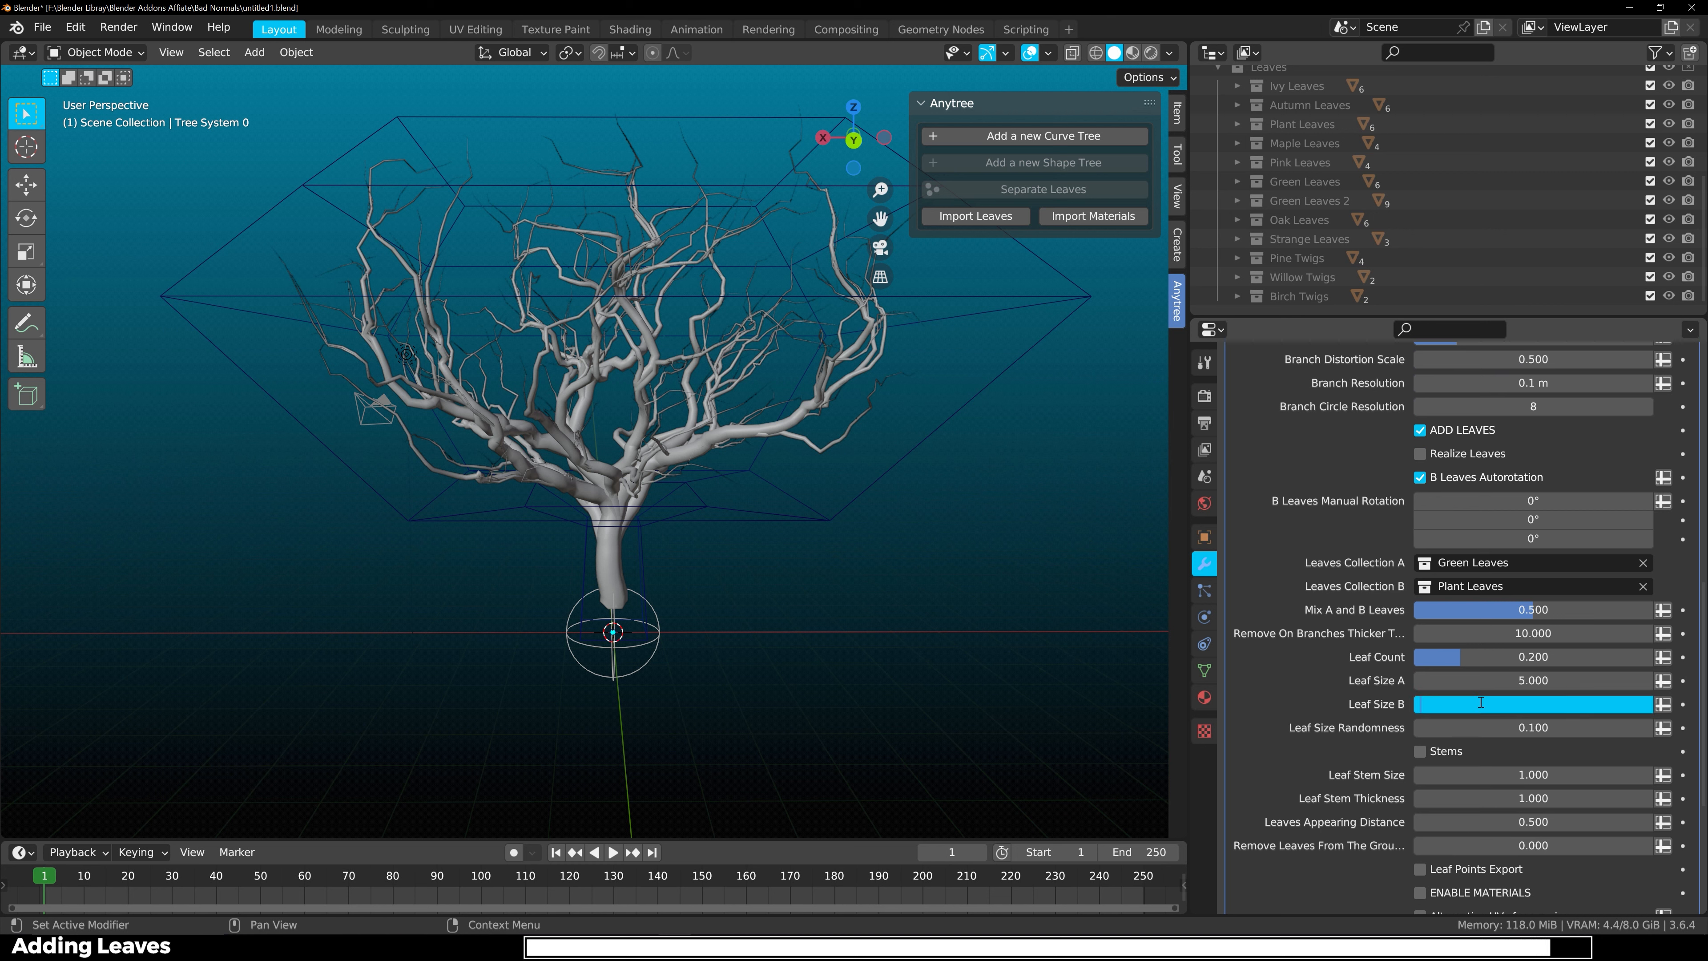
type("5")
key("Return")
middle_click_drag(363, 403, 283, 406)
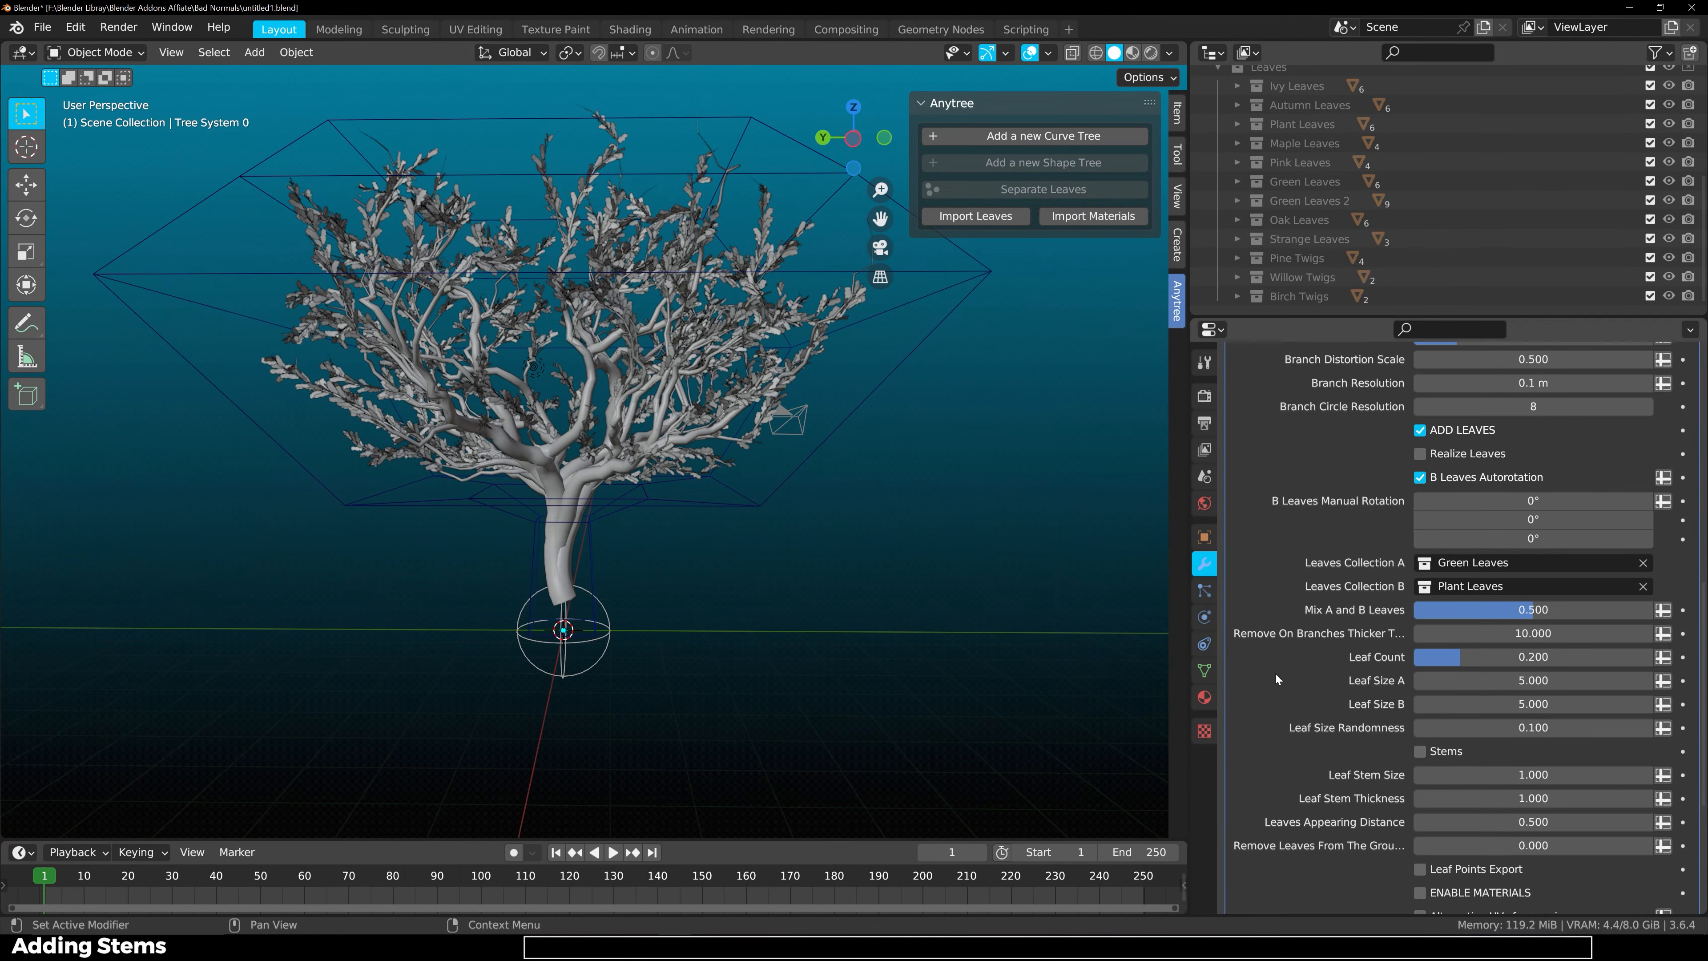
middle_click_drag(685, 479, 833, 539)
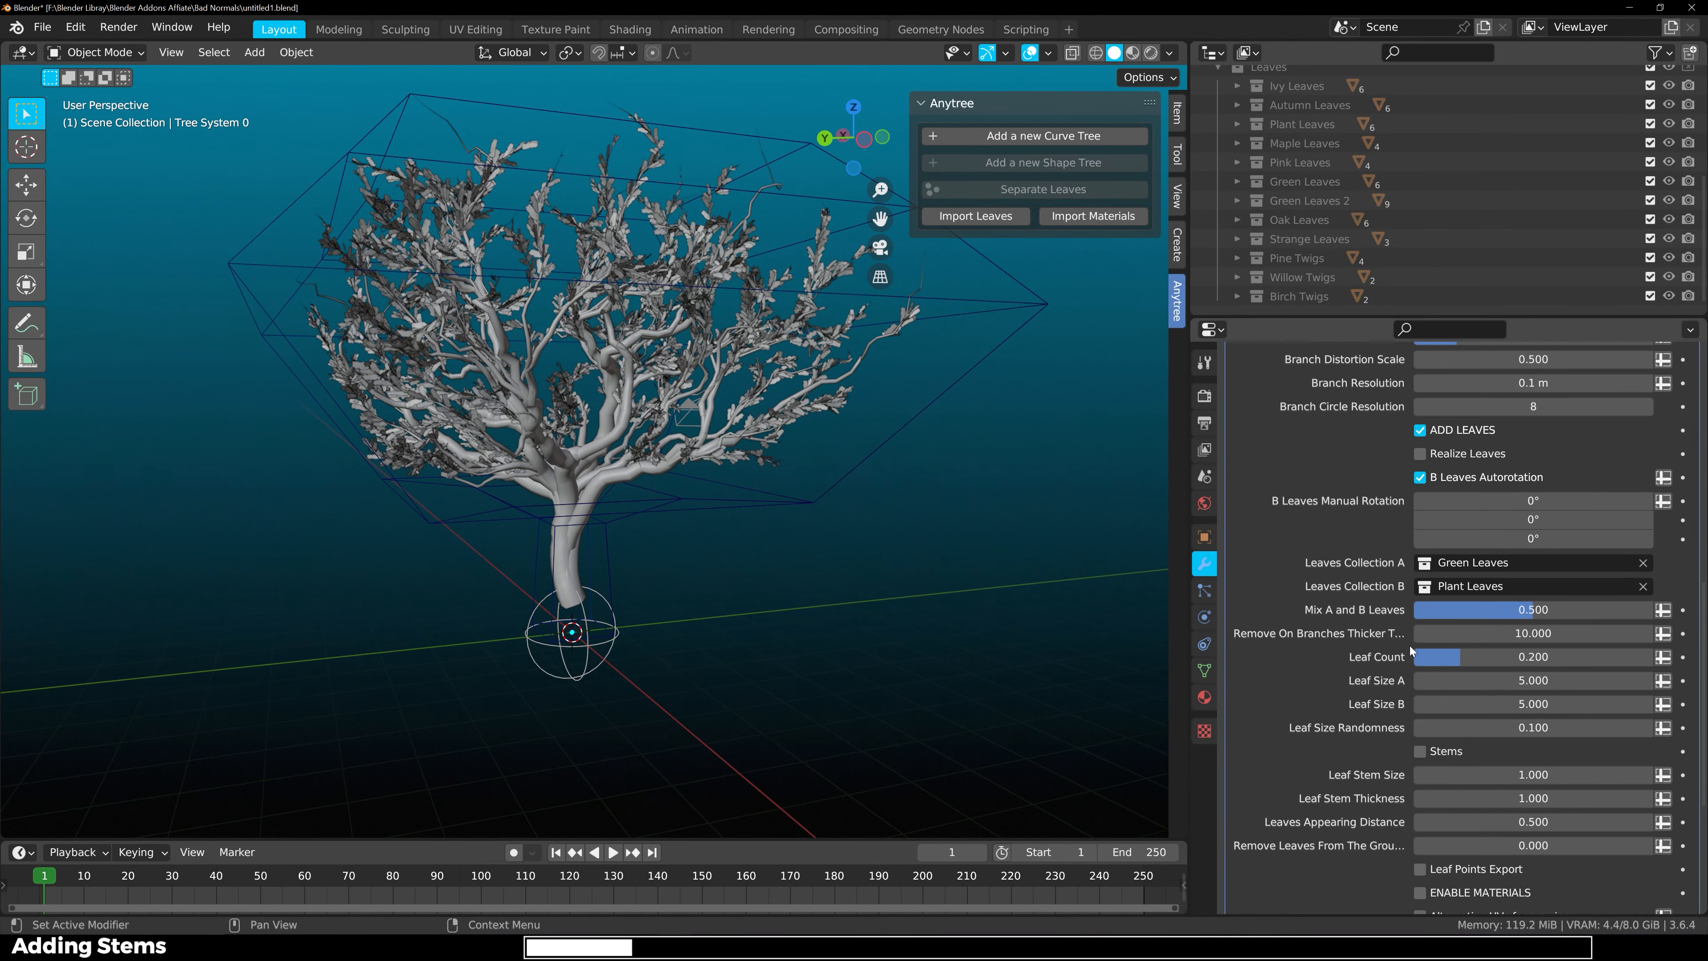
Enable Stems for the leaves and set the Leaf Stem Size to about 5.65.
scroll(1409, 645, "down", 1)
left_click(1427, 724)
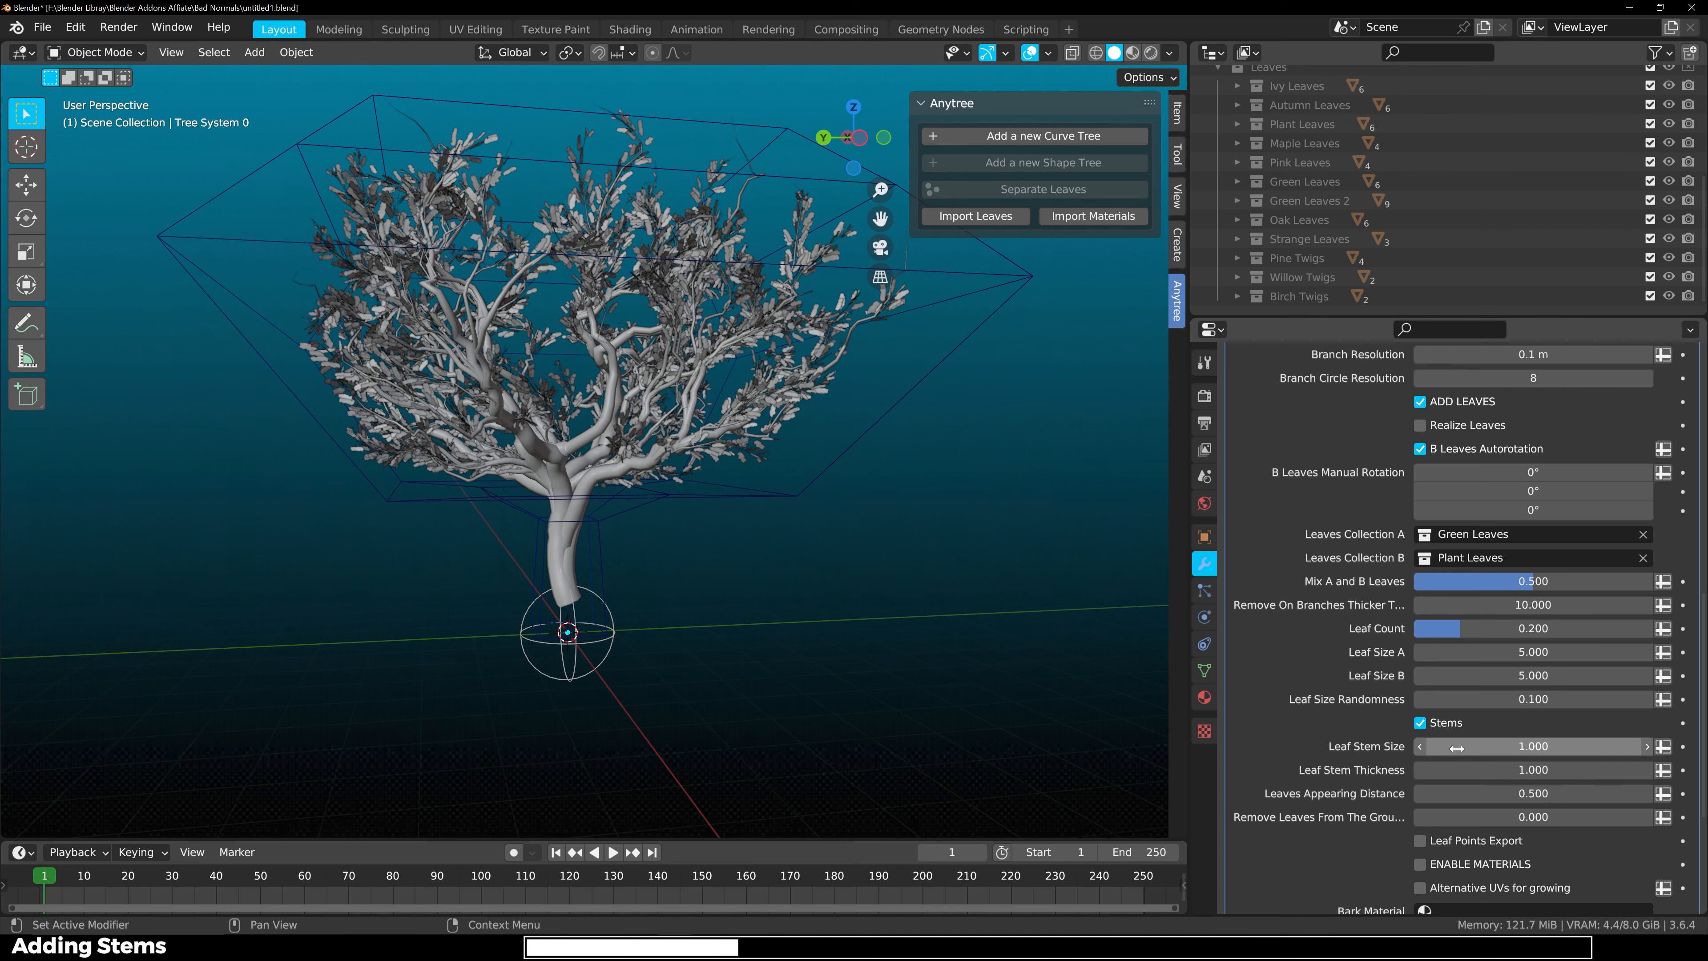
mouse_move(1457, 748)
left_mouse_down()
mouse_move(1634, 747)
mouse_move(1481, 749)
left_mouse_up()
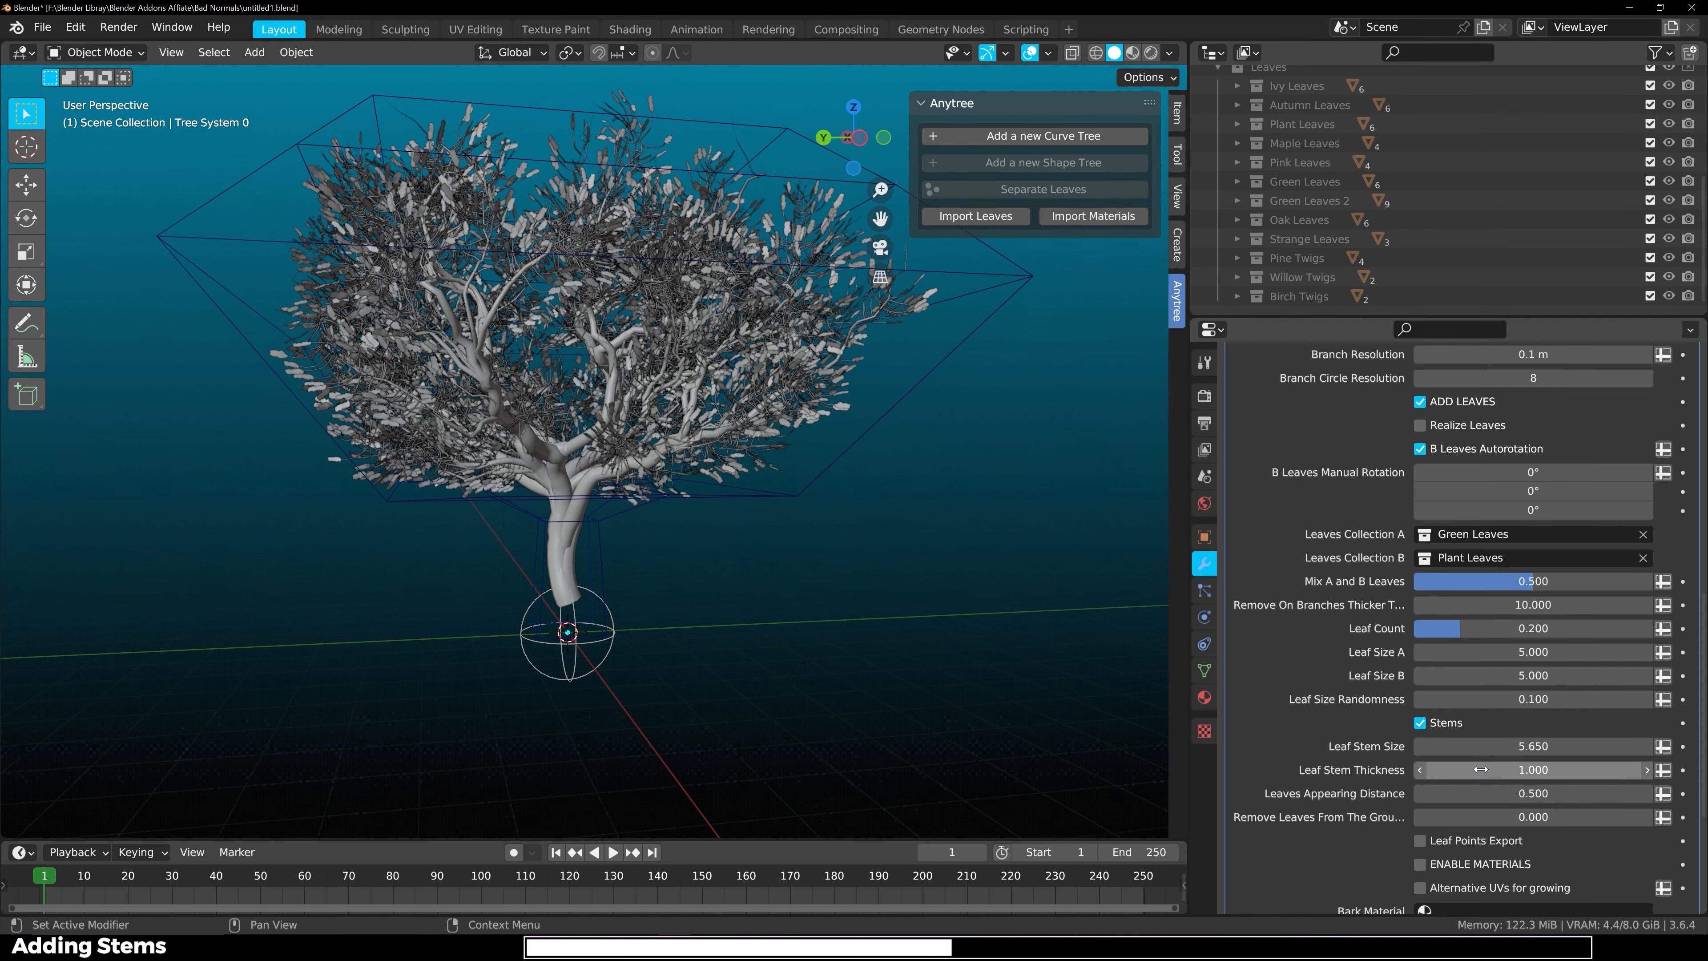
Widen the properties editor so the setting names fit, and set Leaf Size Randomness to 9.
scroll(1499, 675, "down", 3)
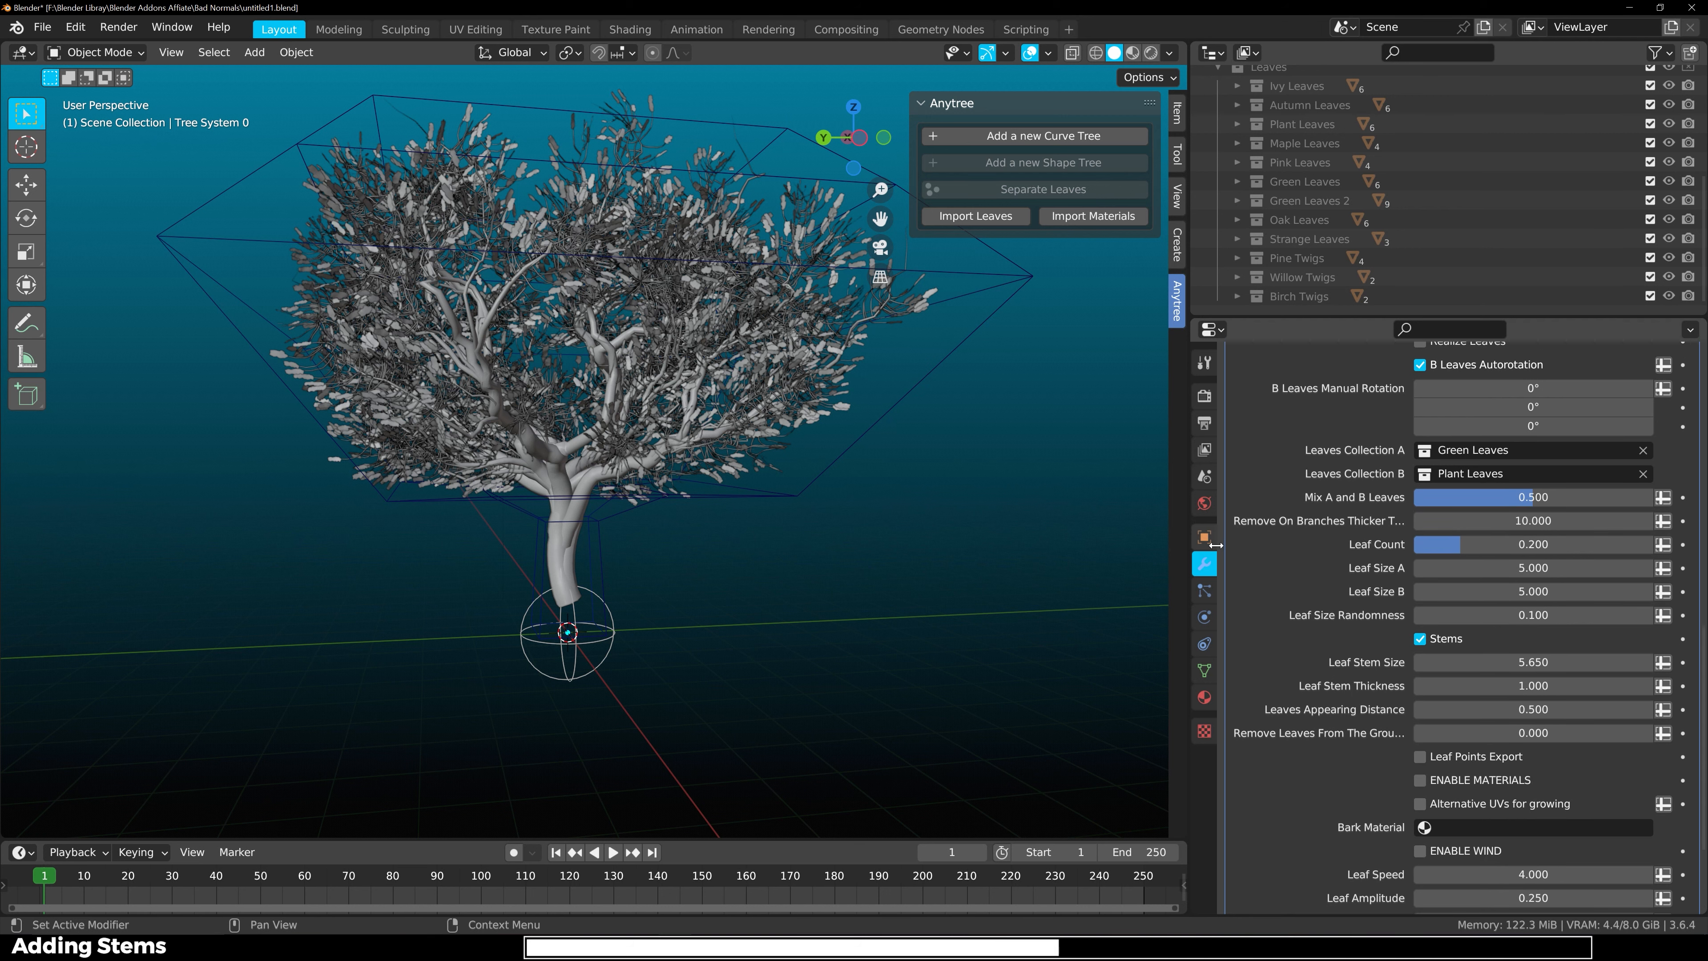
left_click_drag(1151, 531, 1126, 535)
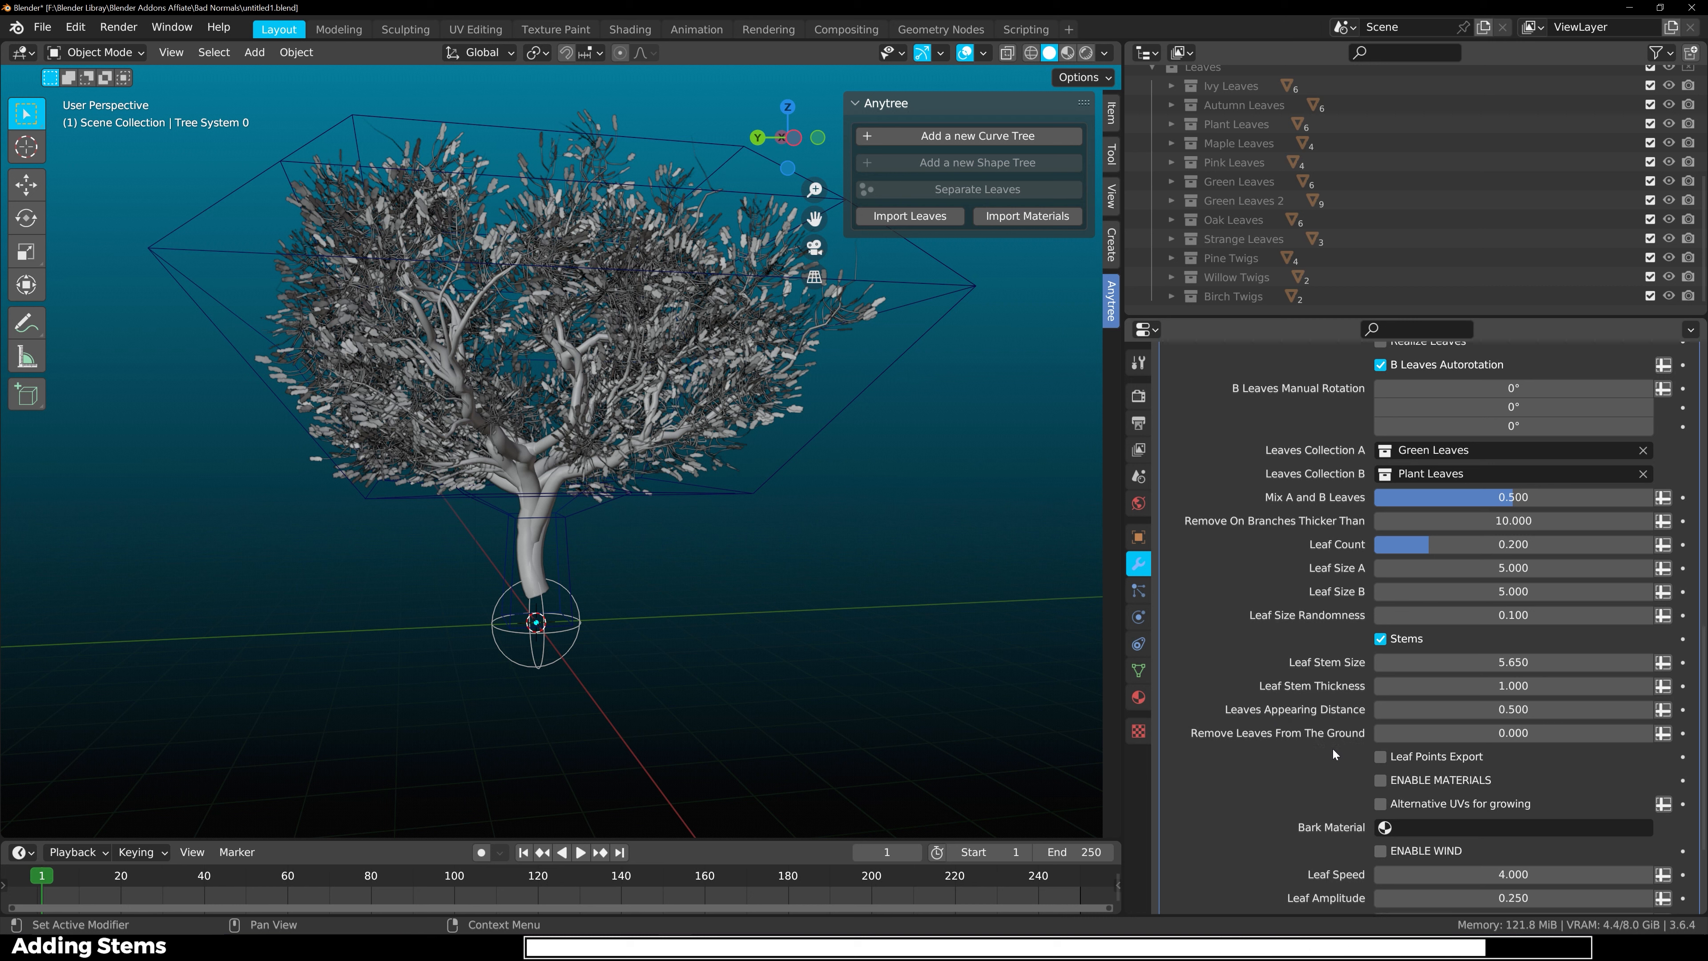
scroll(1310, 706, "down", 1)
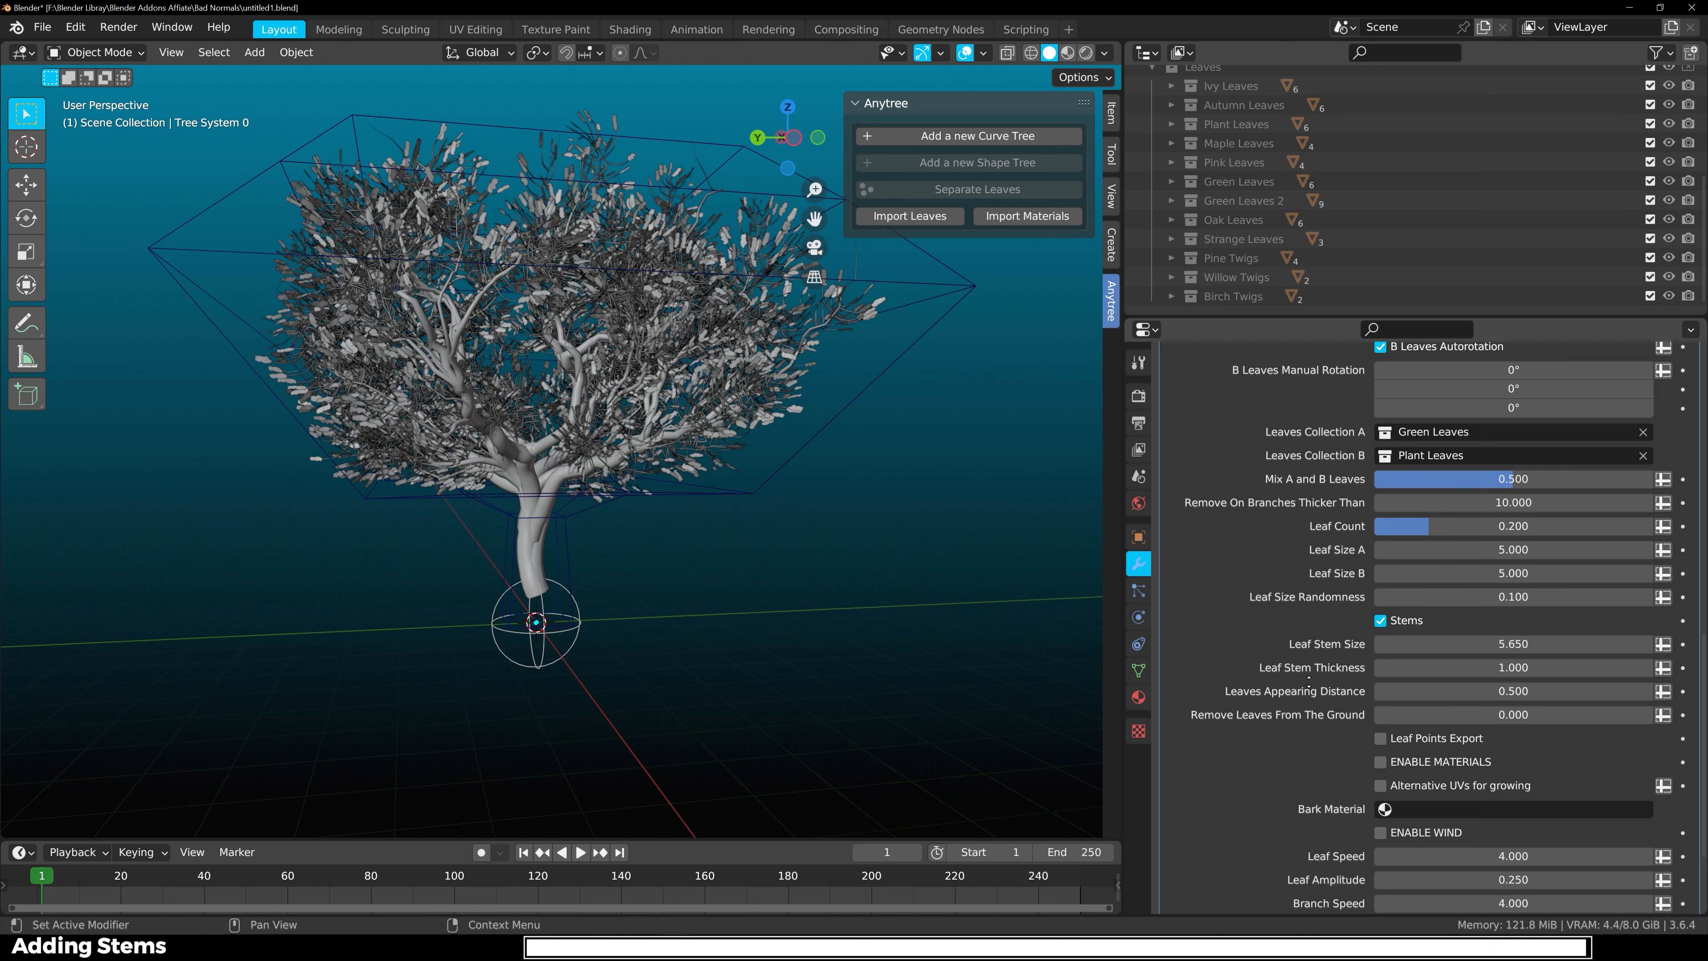
left_click(1574, 596)
type("9")
key("Return")
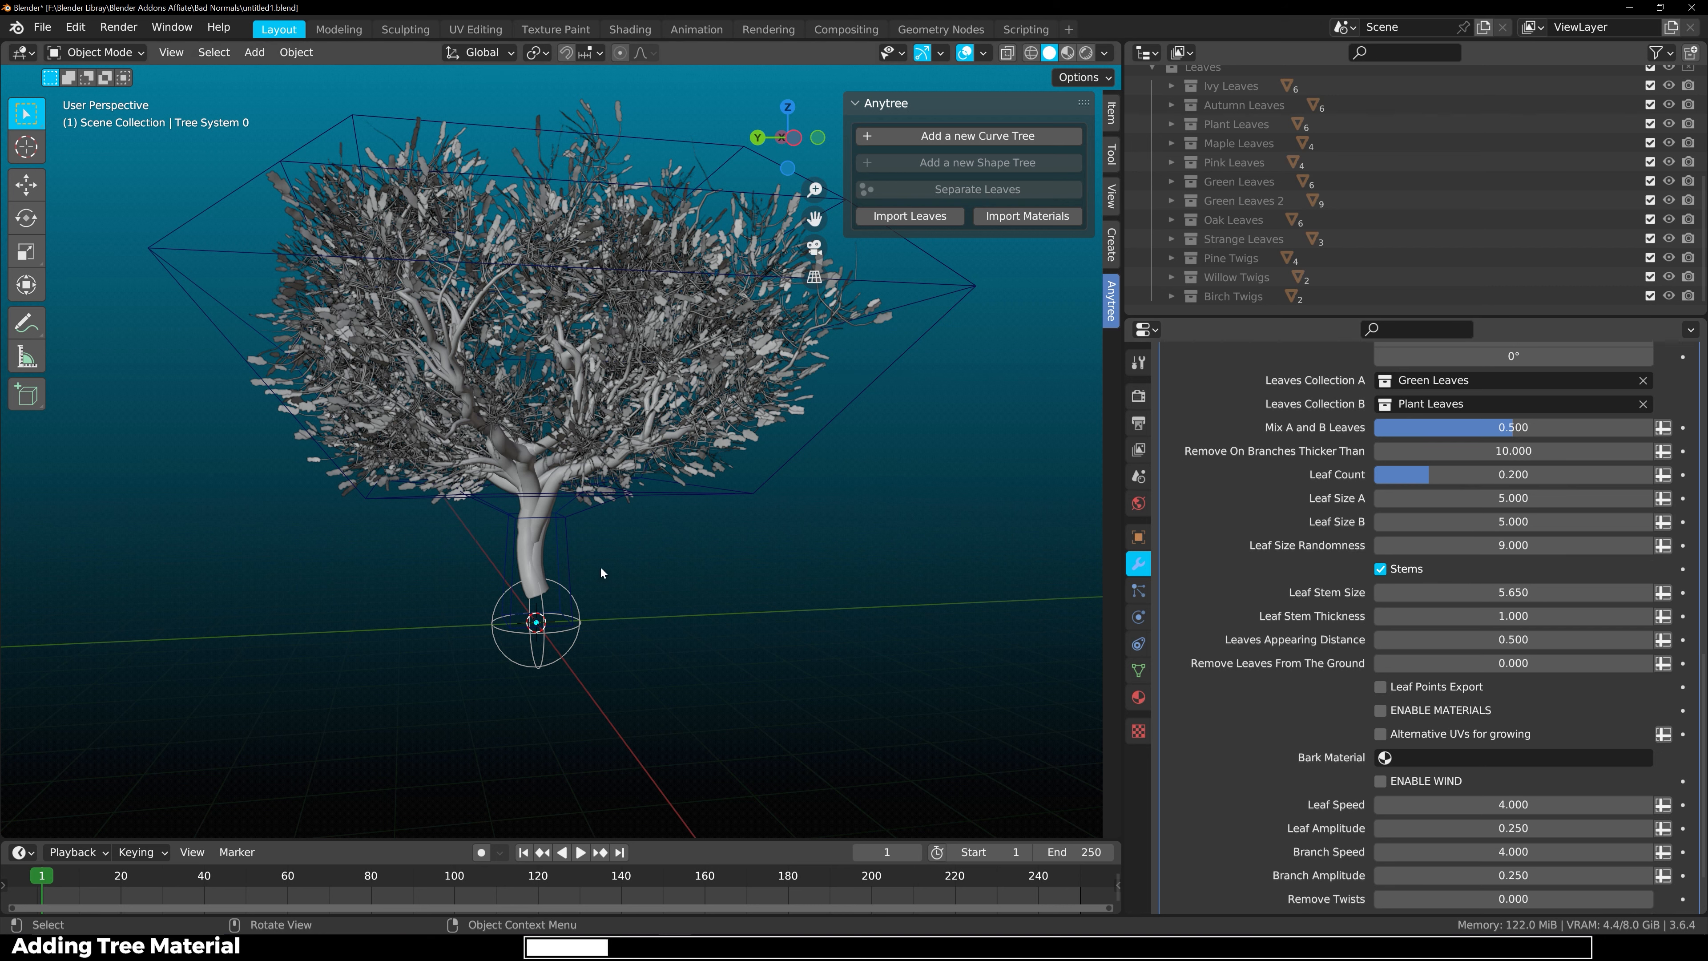
Enable materials for the tree and assign Willow Bark as its Bark Material.
scroll(600, 565, "up", 5)
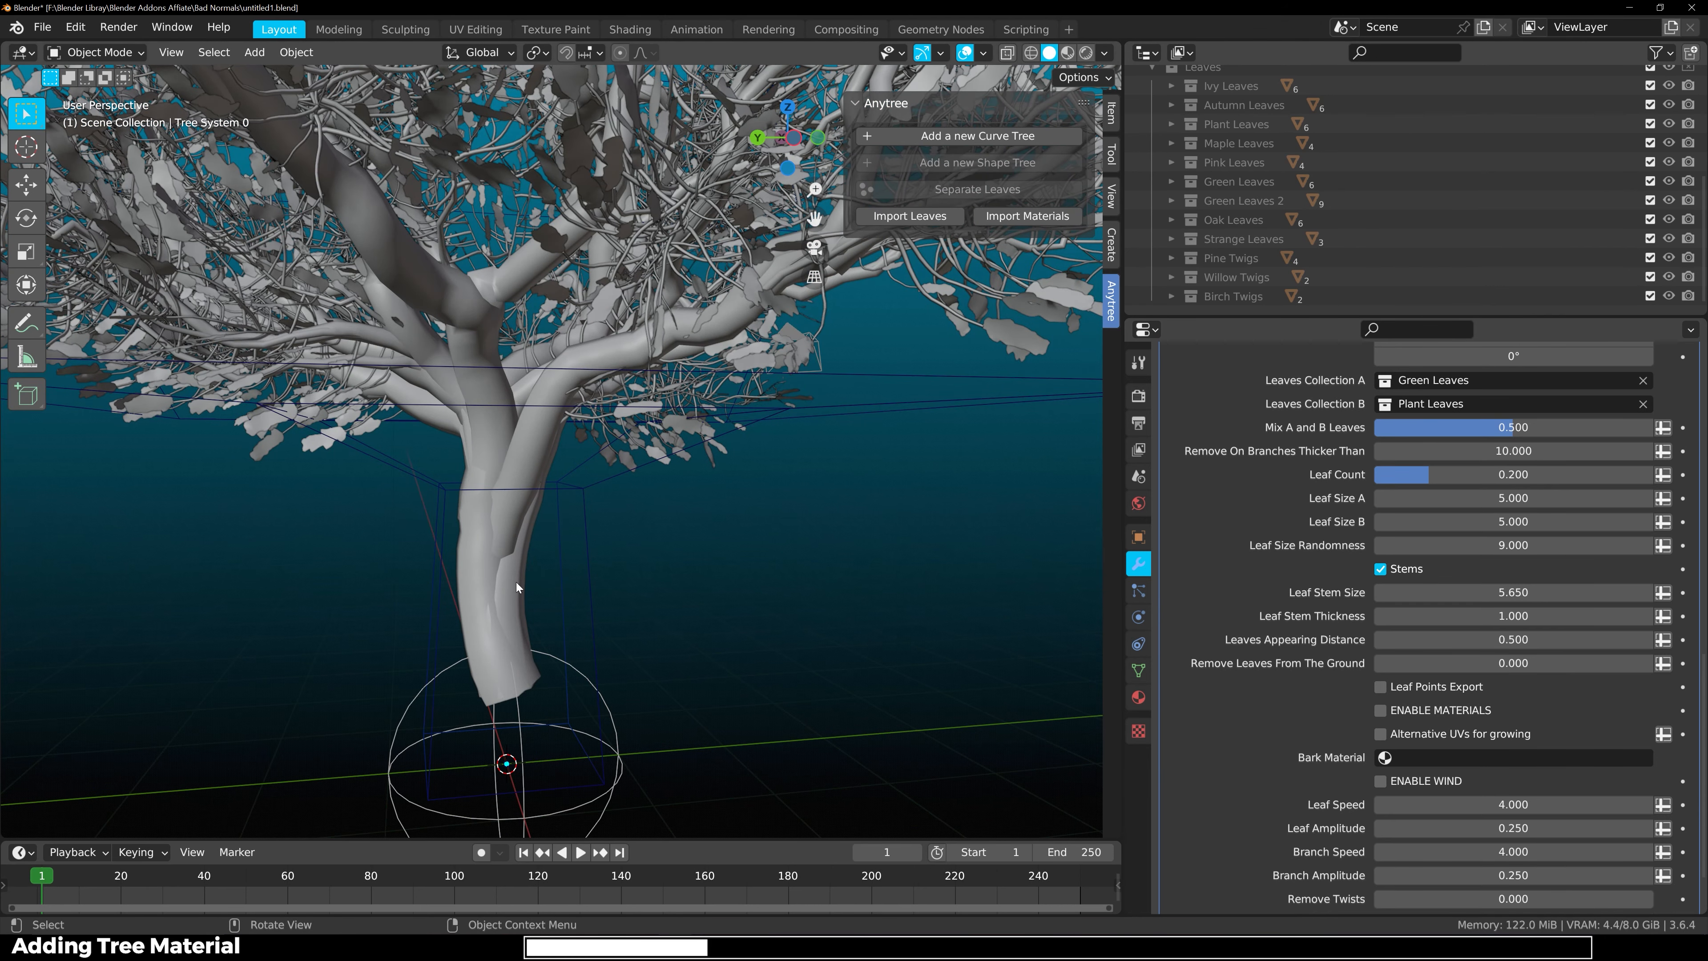
scroll(1370, 766, "down", 3)
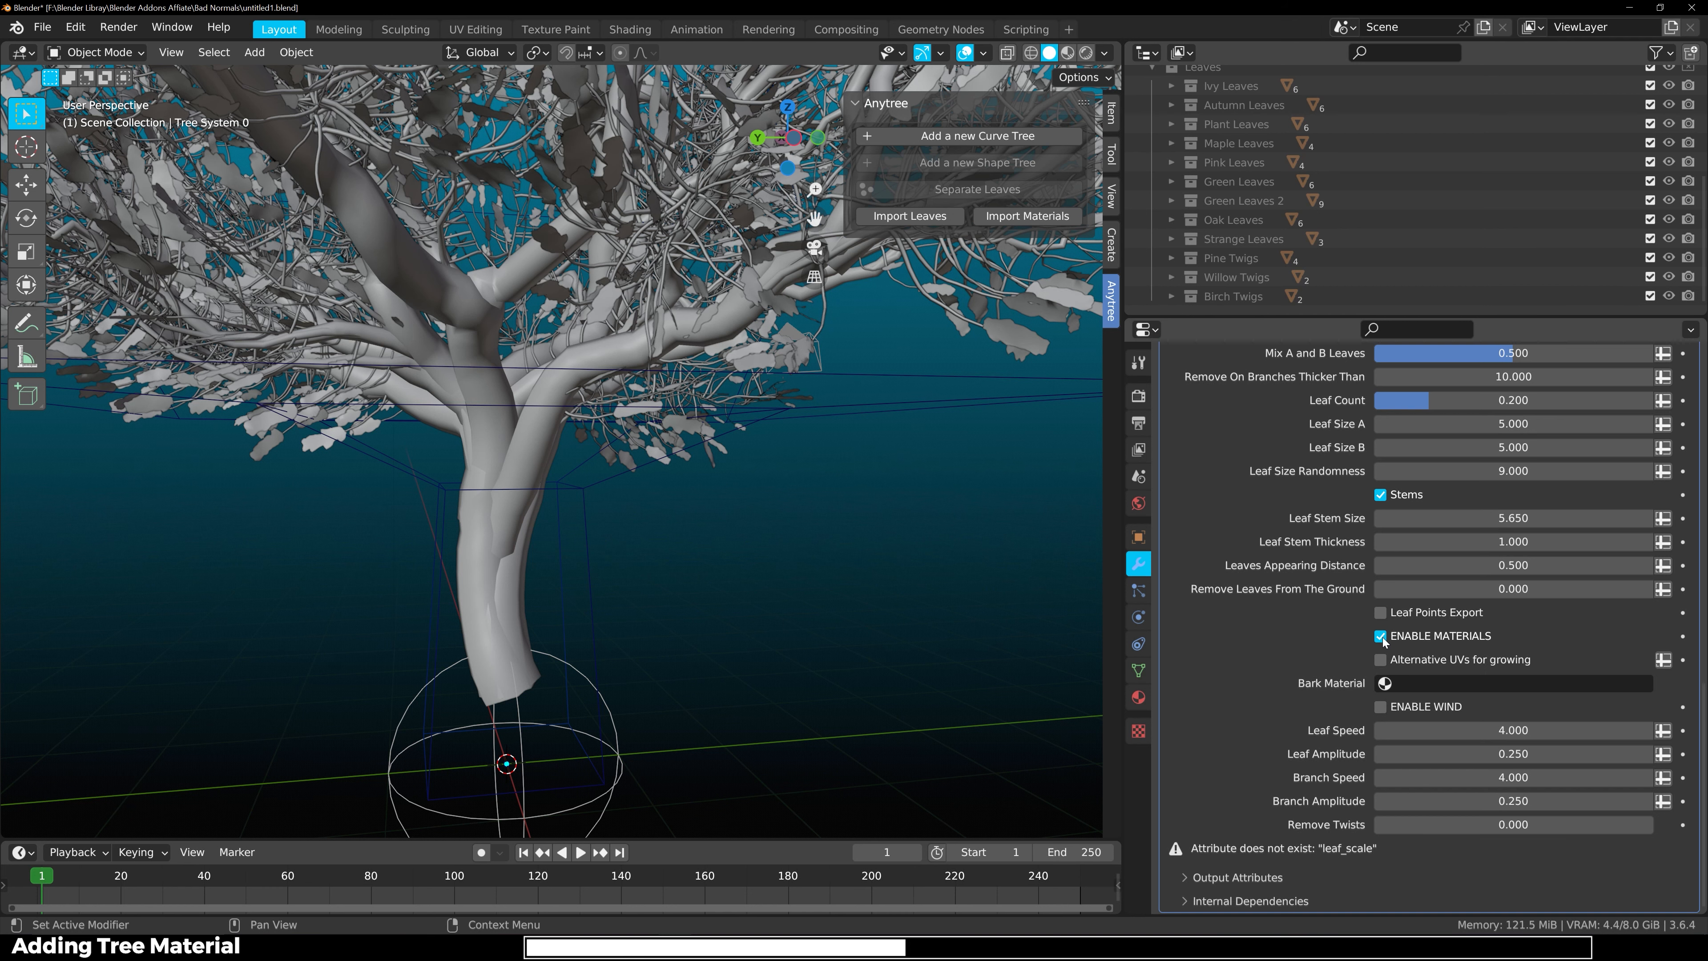
left_click(1420, 682)
scroll(1424, 851, "down", 7)
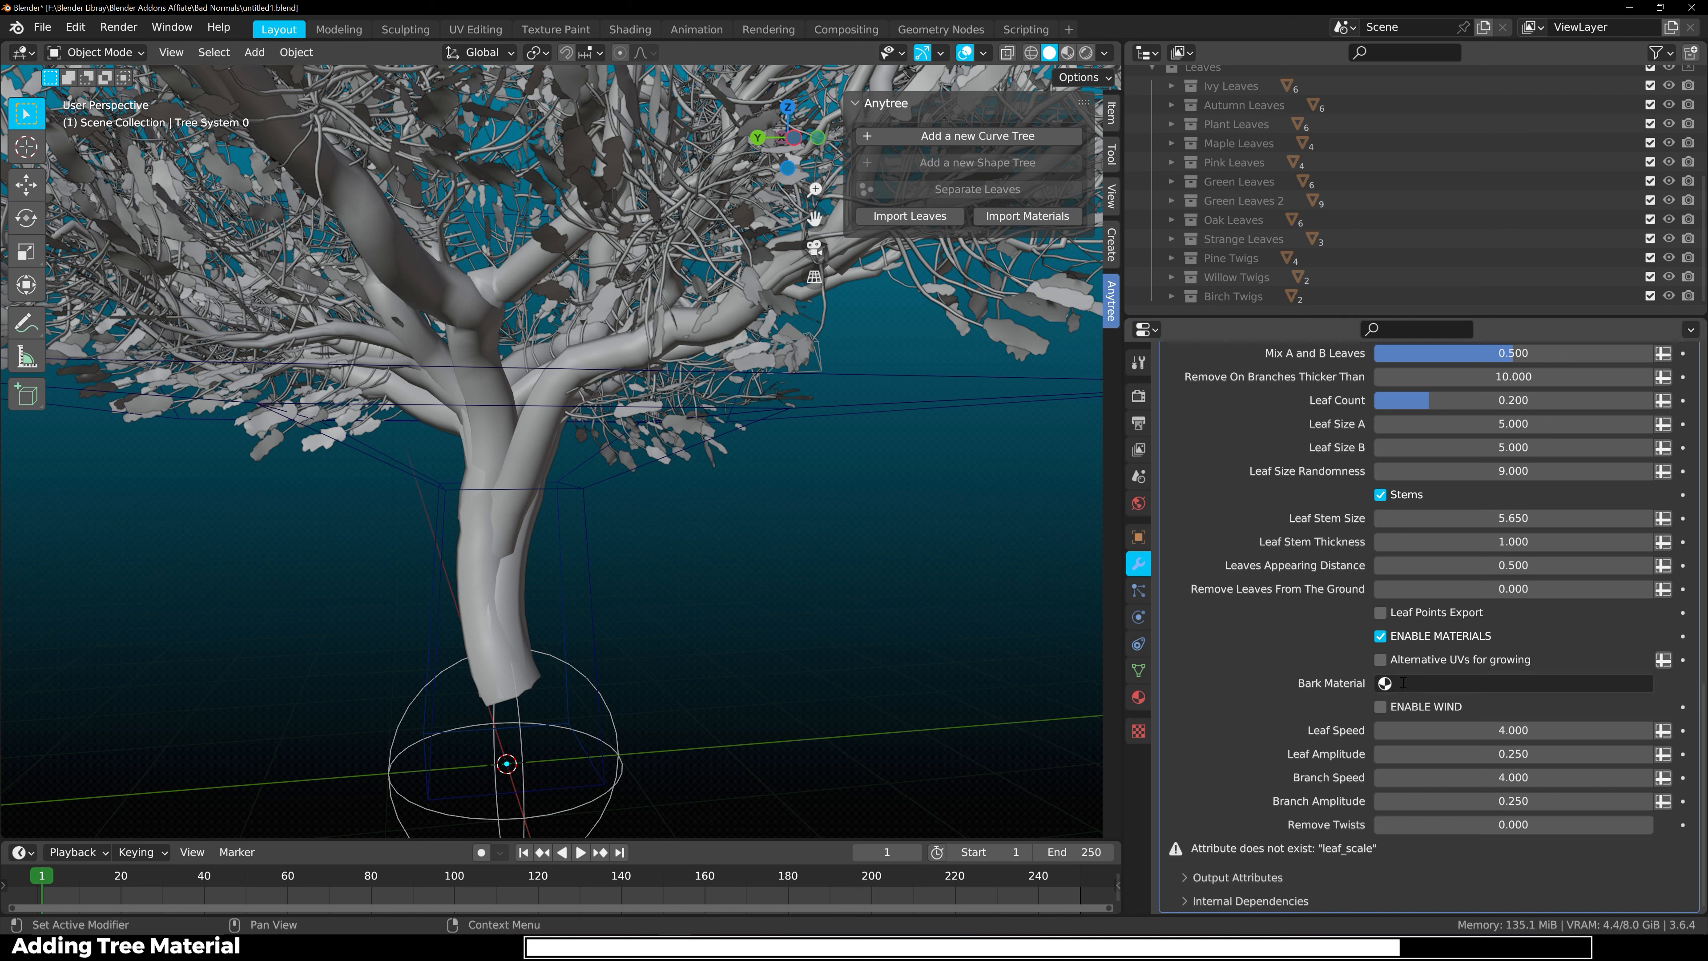
left_click(1418, 683)
type("bark")
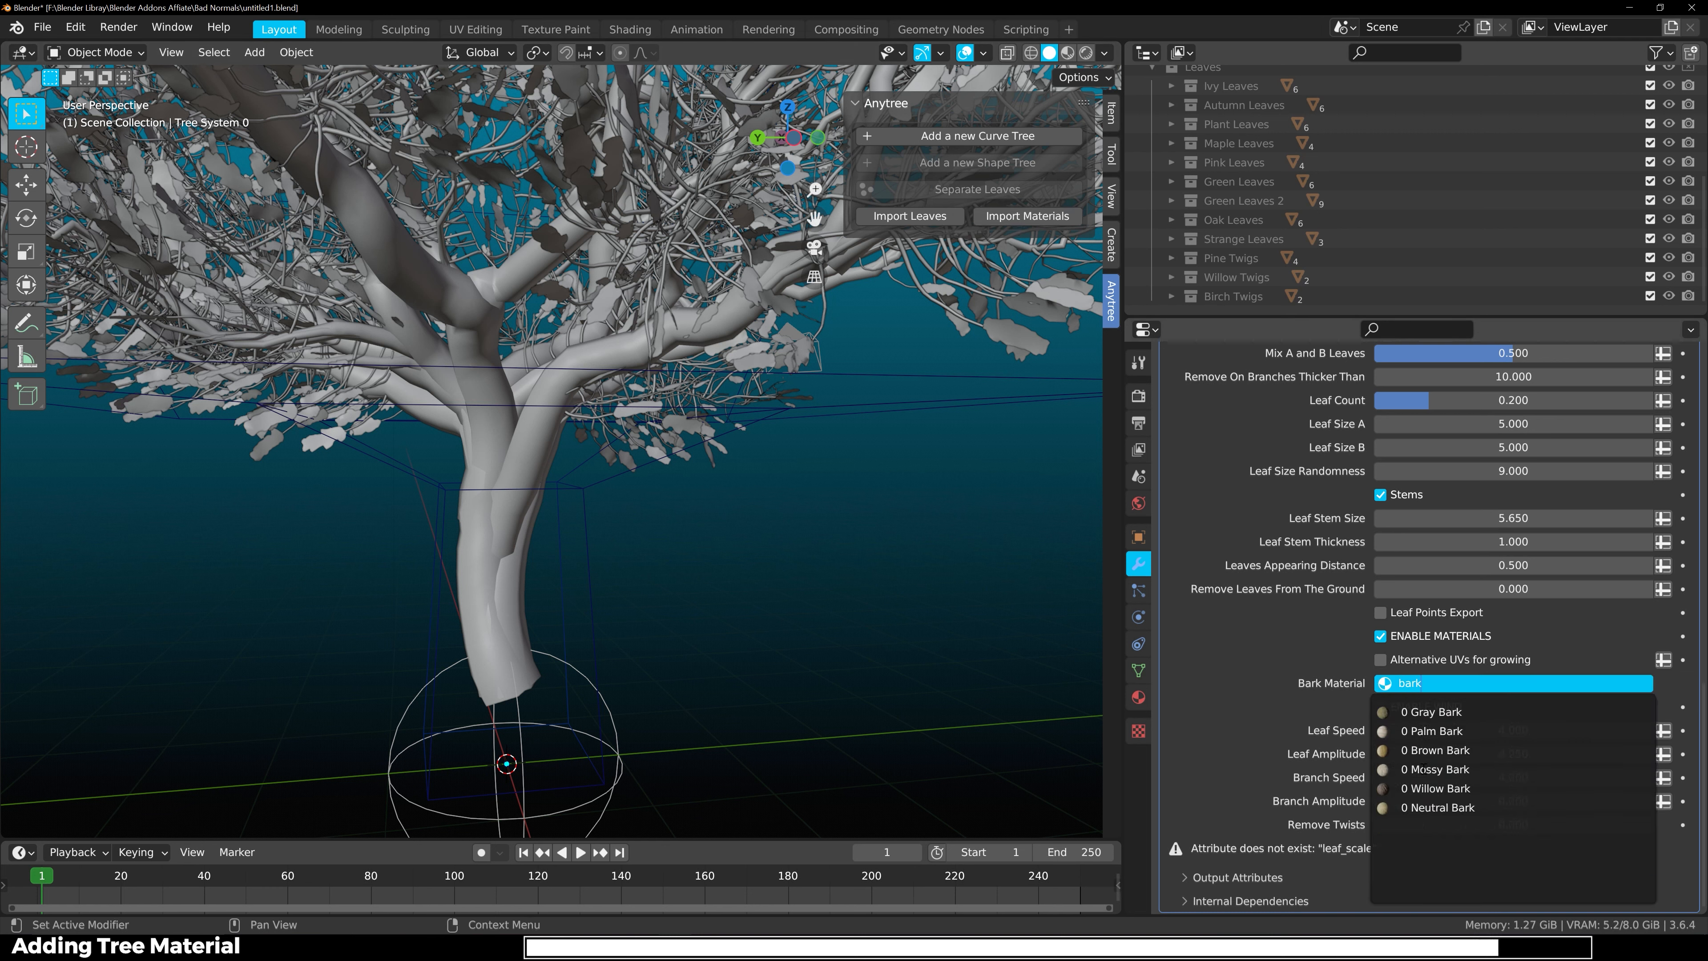
left_click(1437, 788)
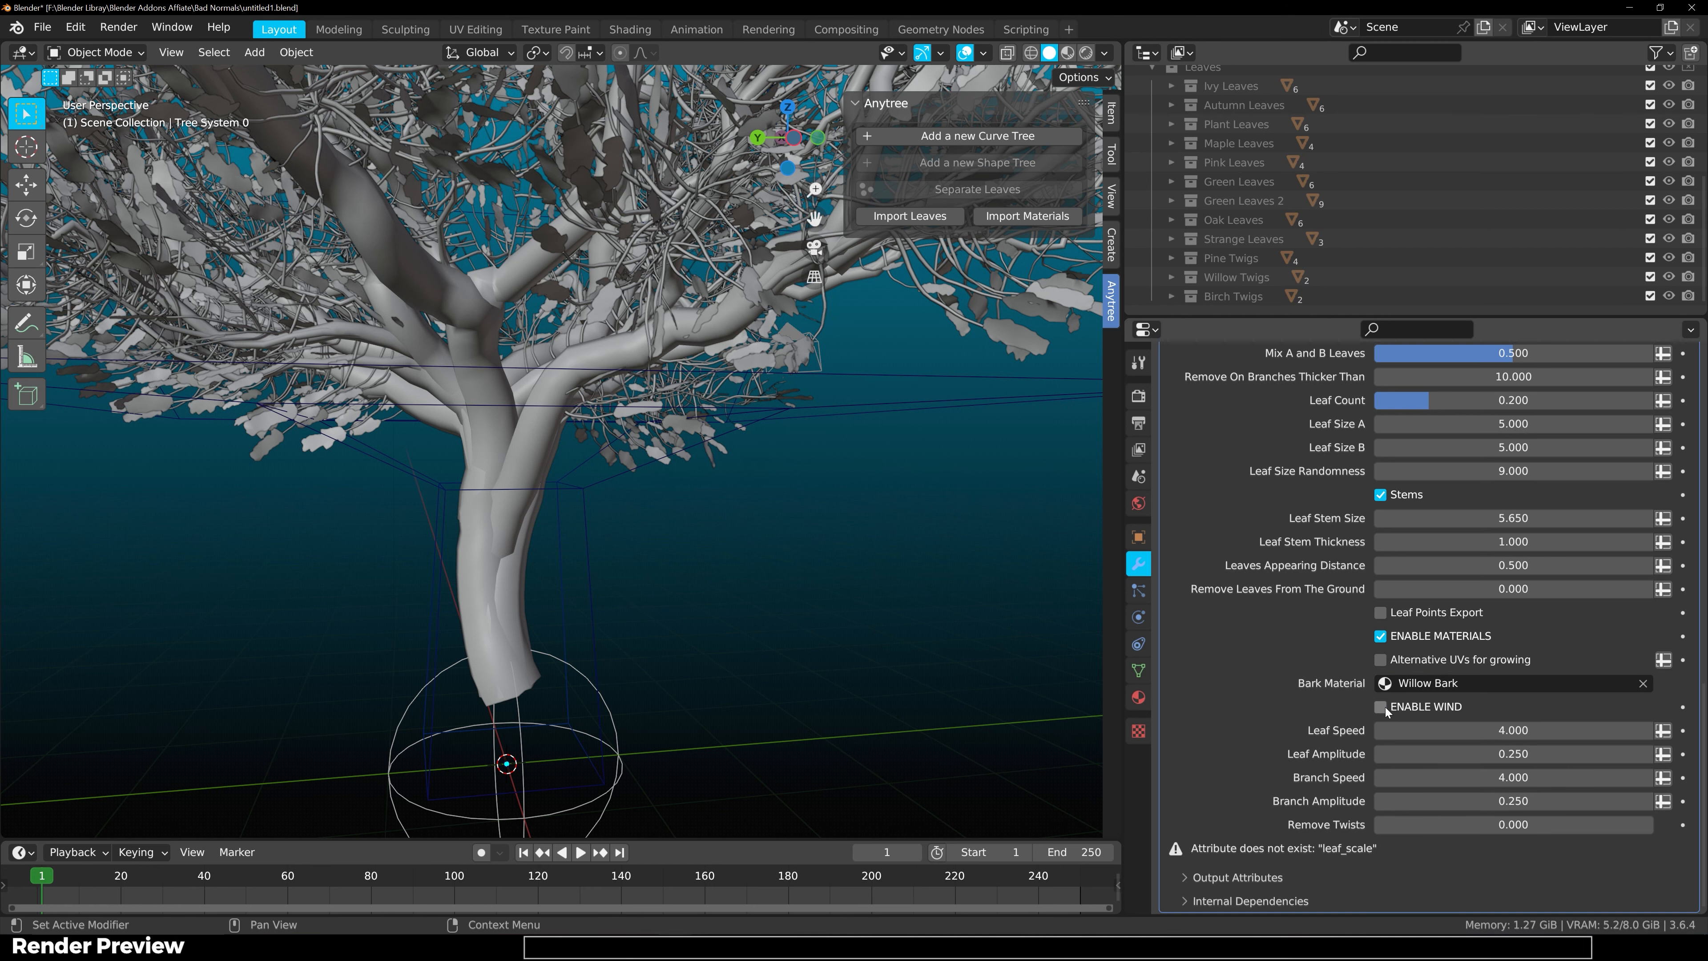
Switch the viewport to rendered shading and turn the enlarged timeline area into an Asset Browser showing the HDRIs catalog.
left_click(1086, 52)
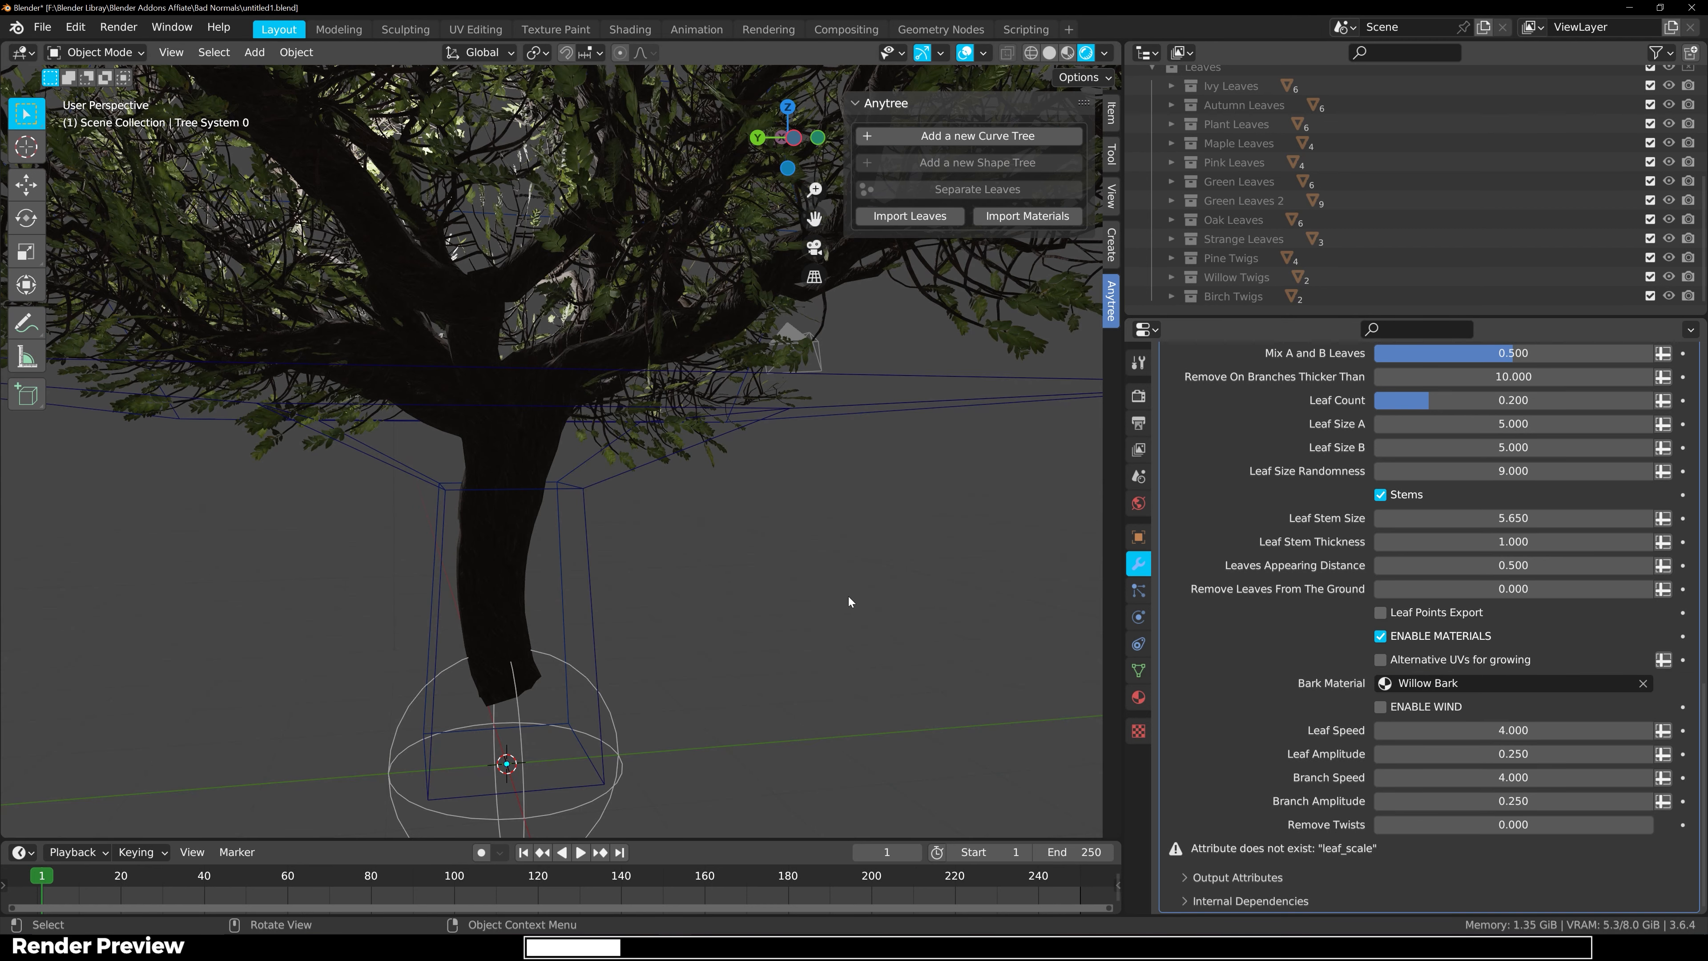
left_click_drag(714, 836, 712, 535)
left_click(21, 547)
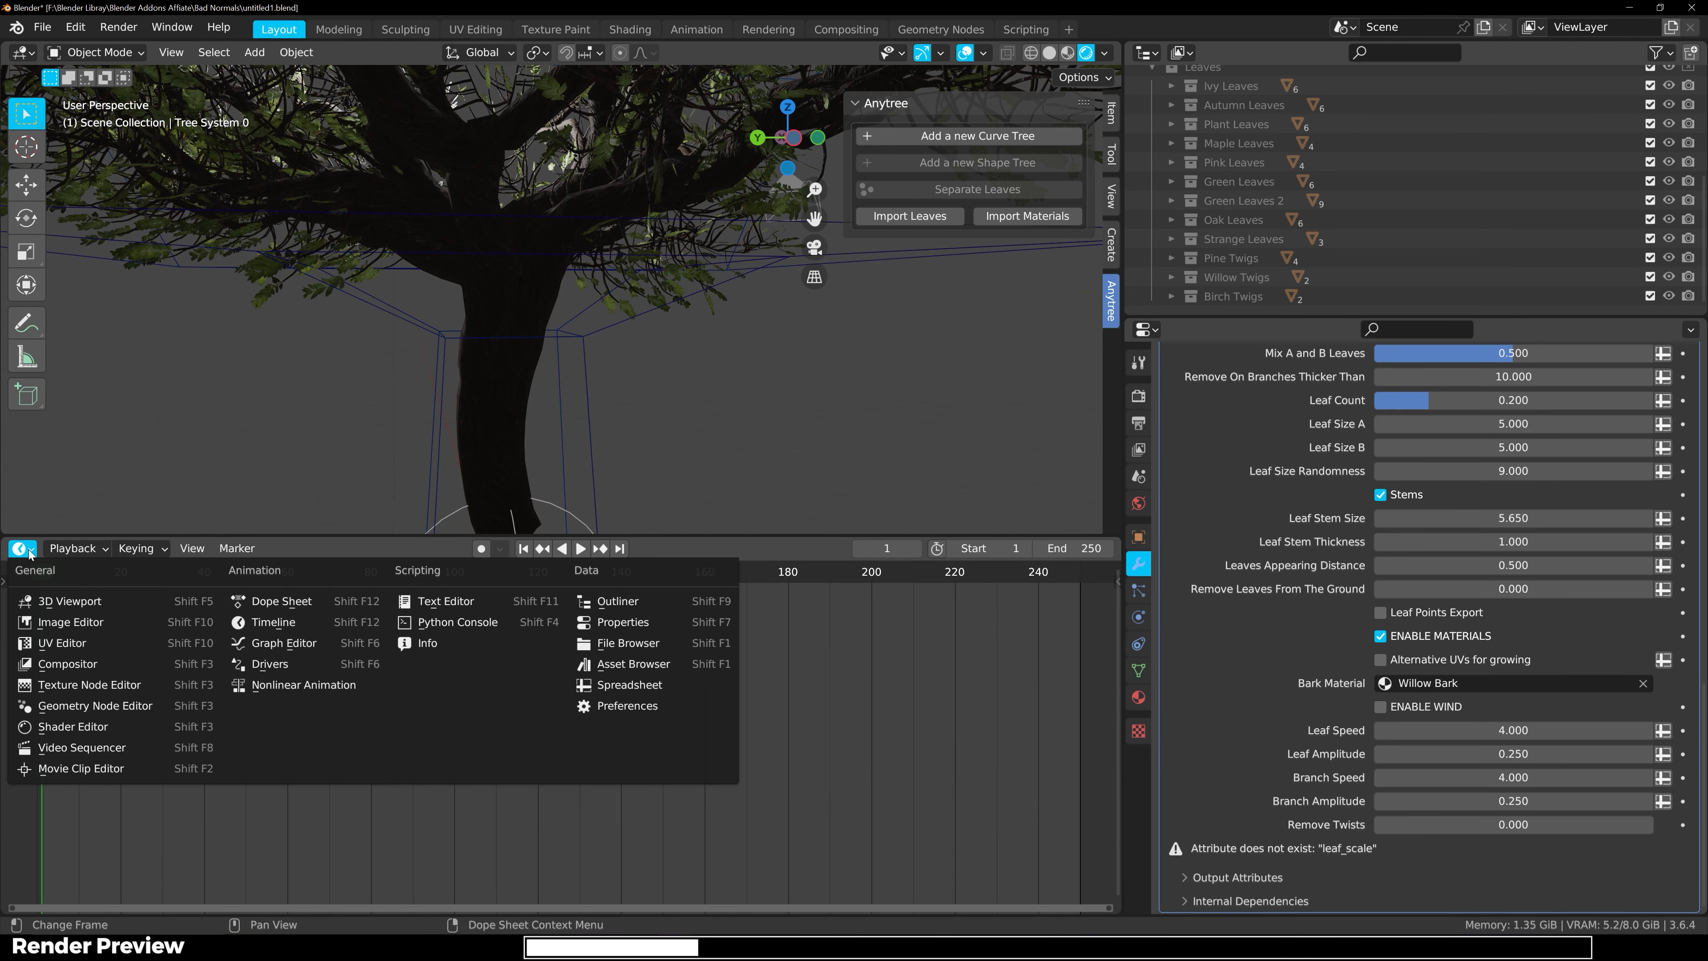
left_click(633, 664)
left_click(64, 630)
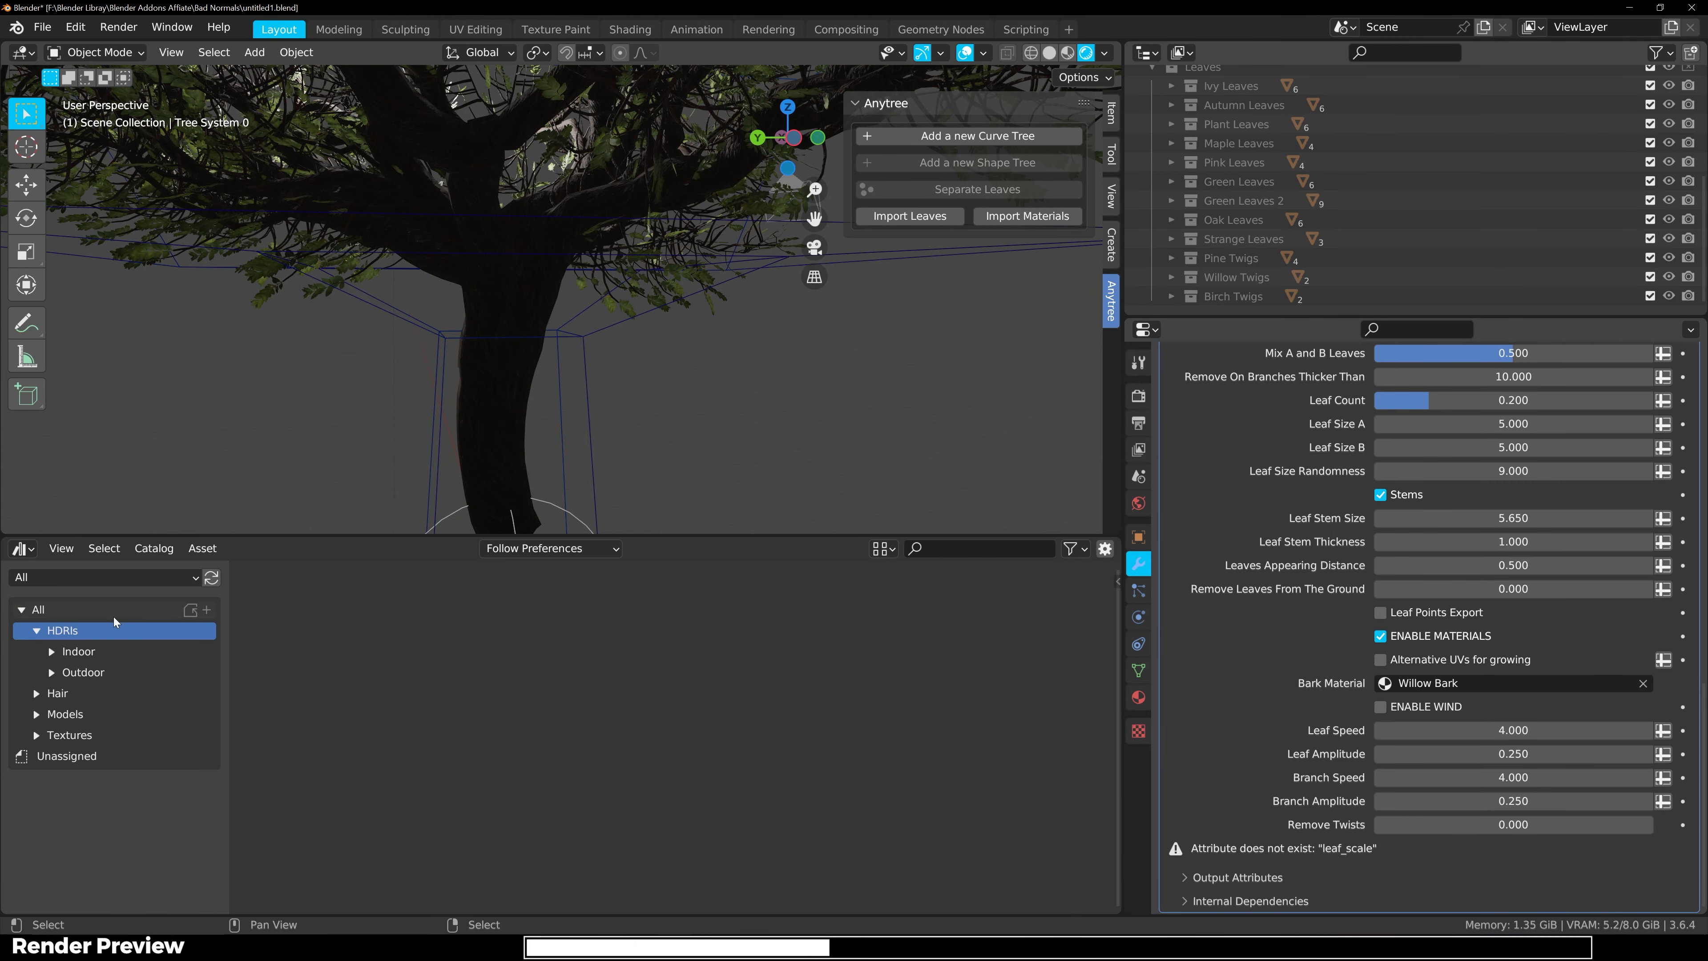
Light the scene with an abandoned_hop… HDRI asset, enlarge the viewport again, and hide its overlays.
left_click_drag(589, 723, 363, 471)
scroll(568, 390, "down", 5)
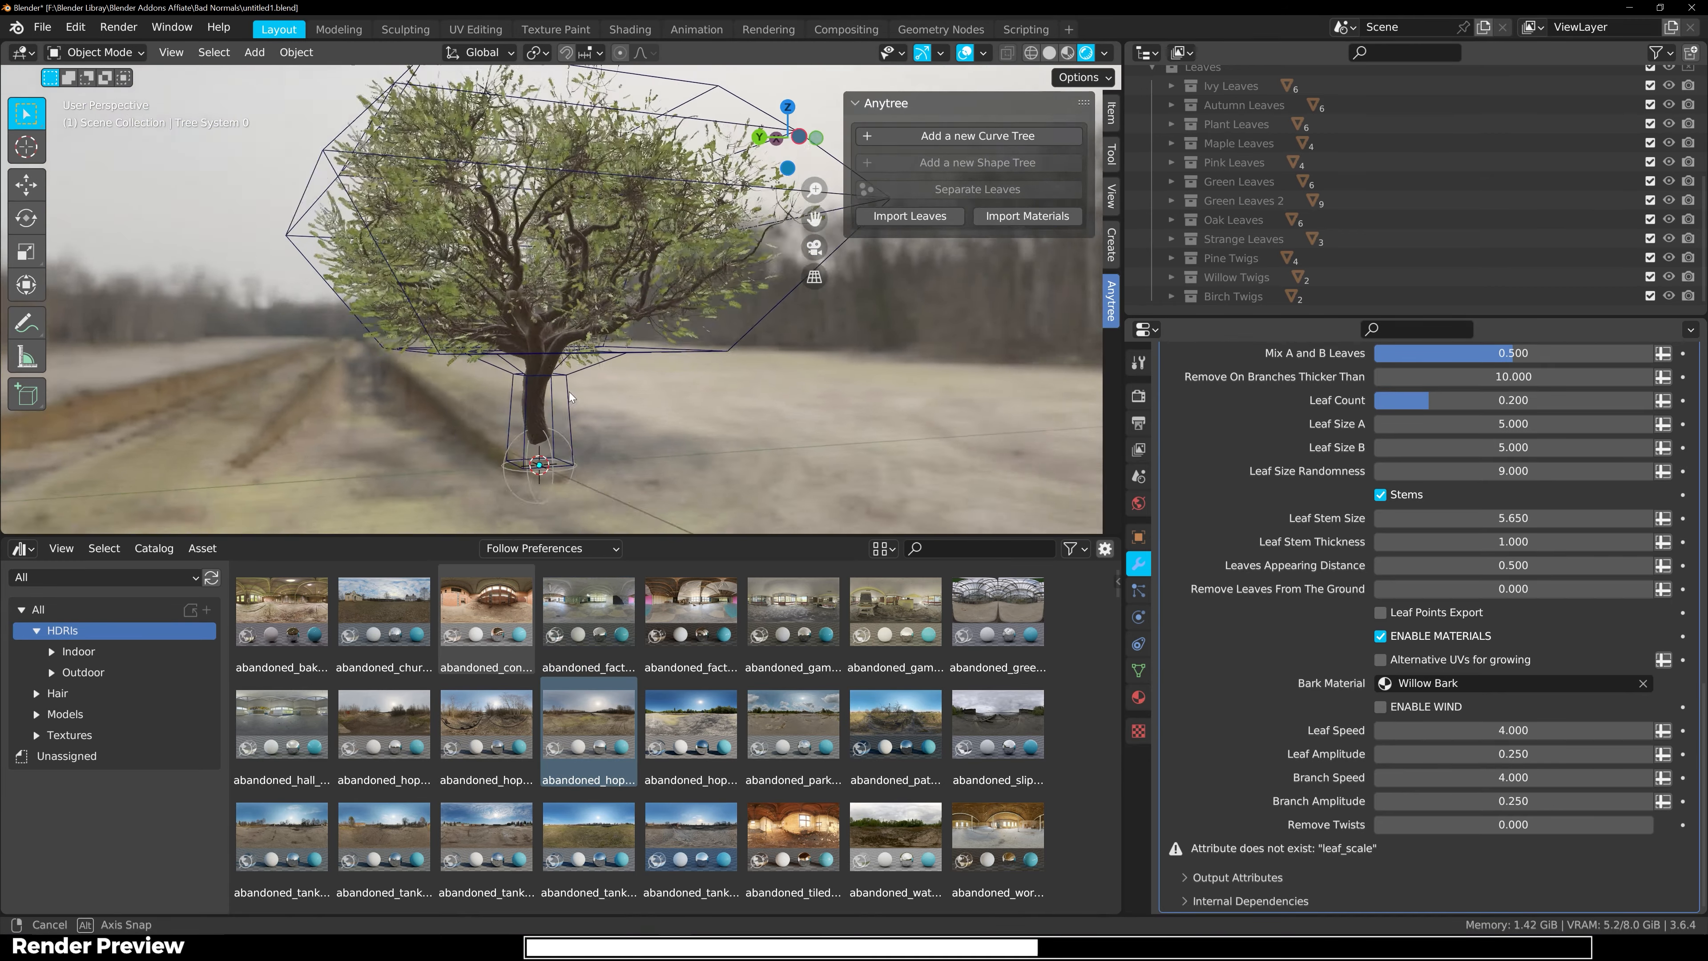
middle_click_drag(568, 391, 605, 376)
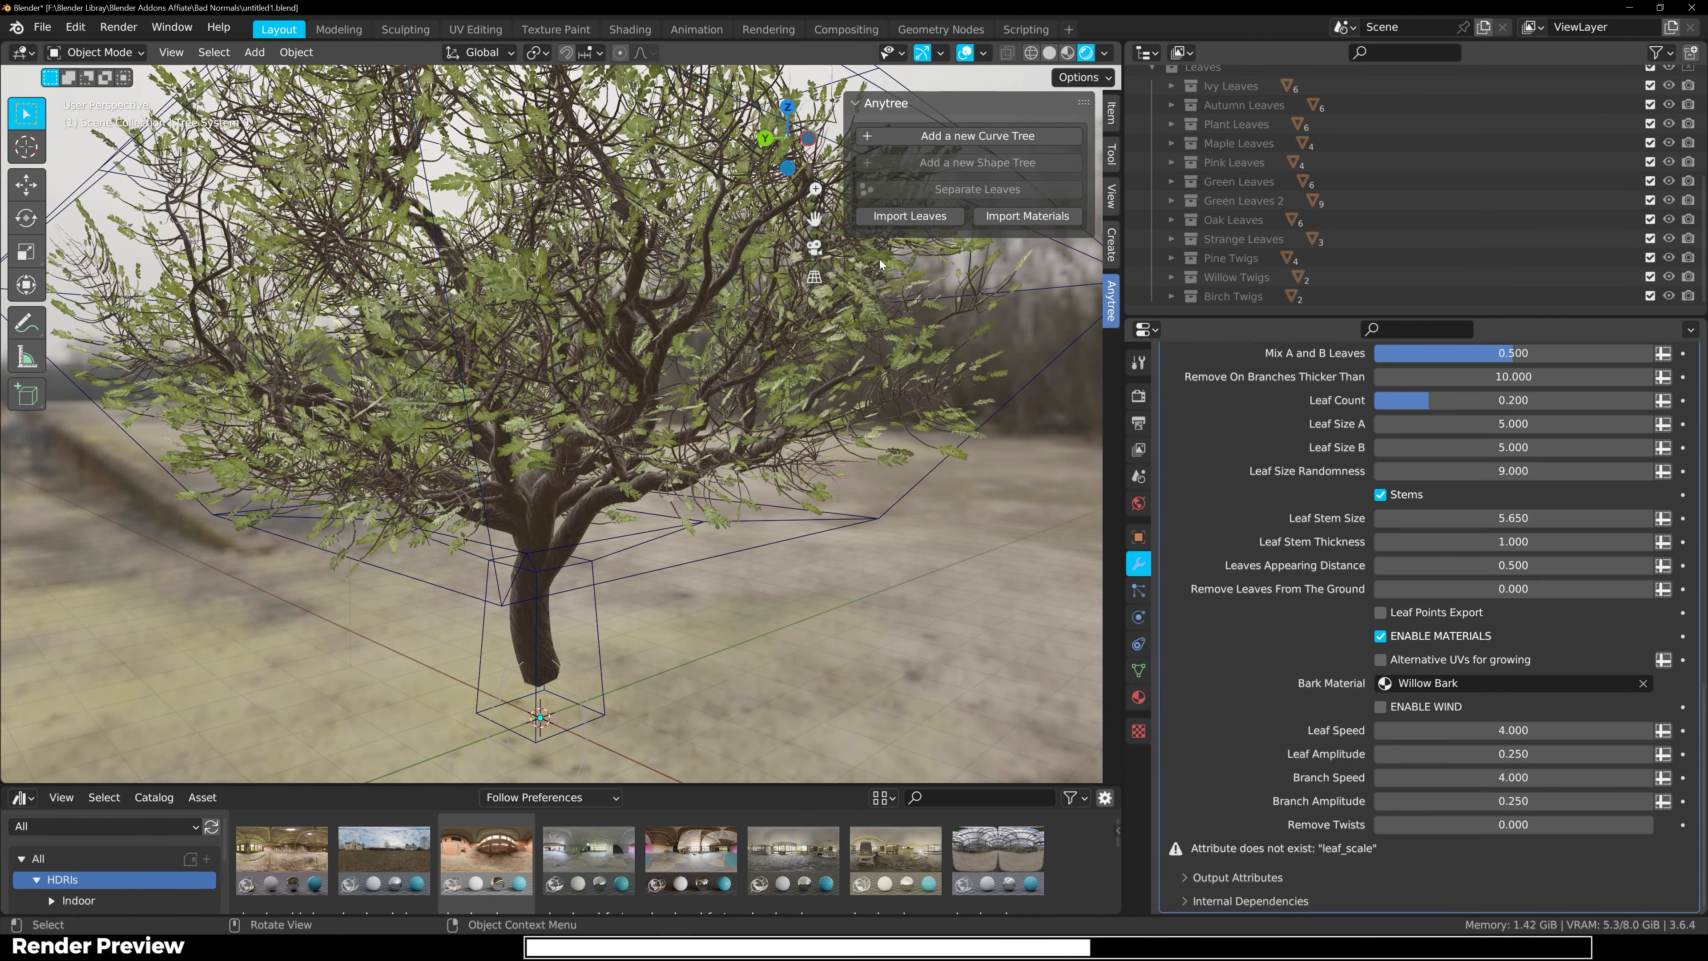
key("shift+alt+z")
scroll(676, 415, "down", 4)
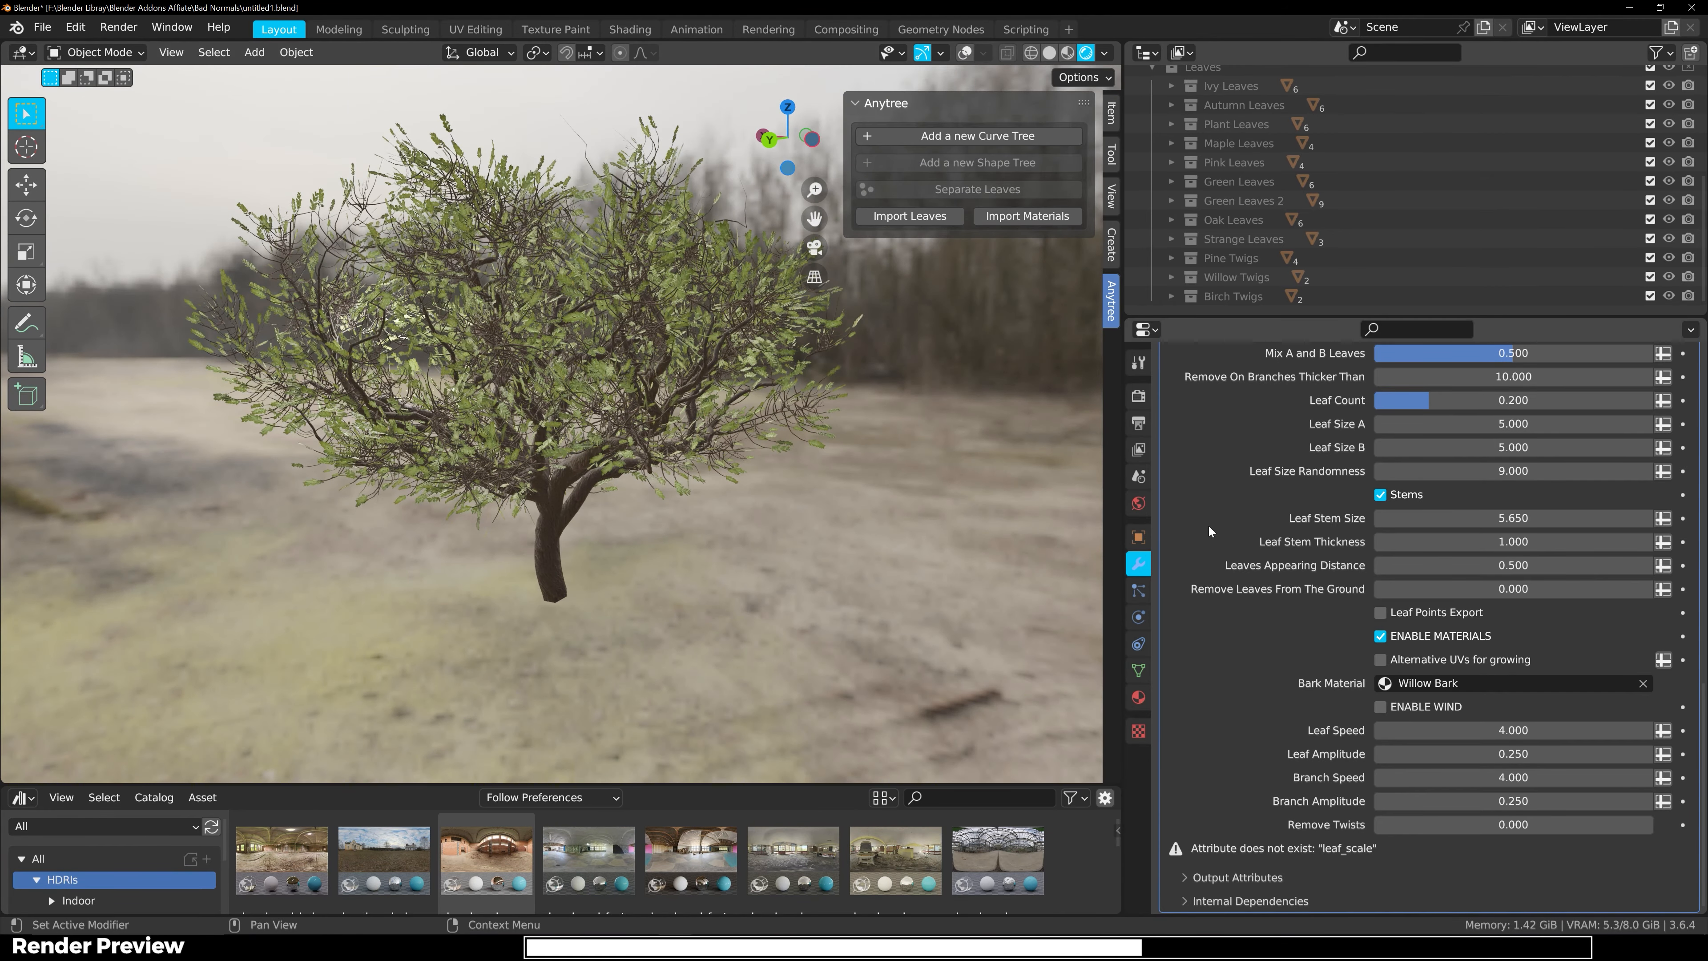
Set the tree's Leaf Count to 0.4.
scroll(1208, 525, "up", 6)
double_click(1444, 580)
key("Return")
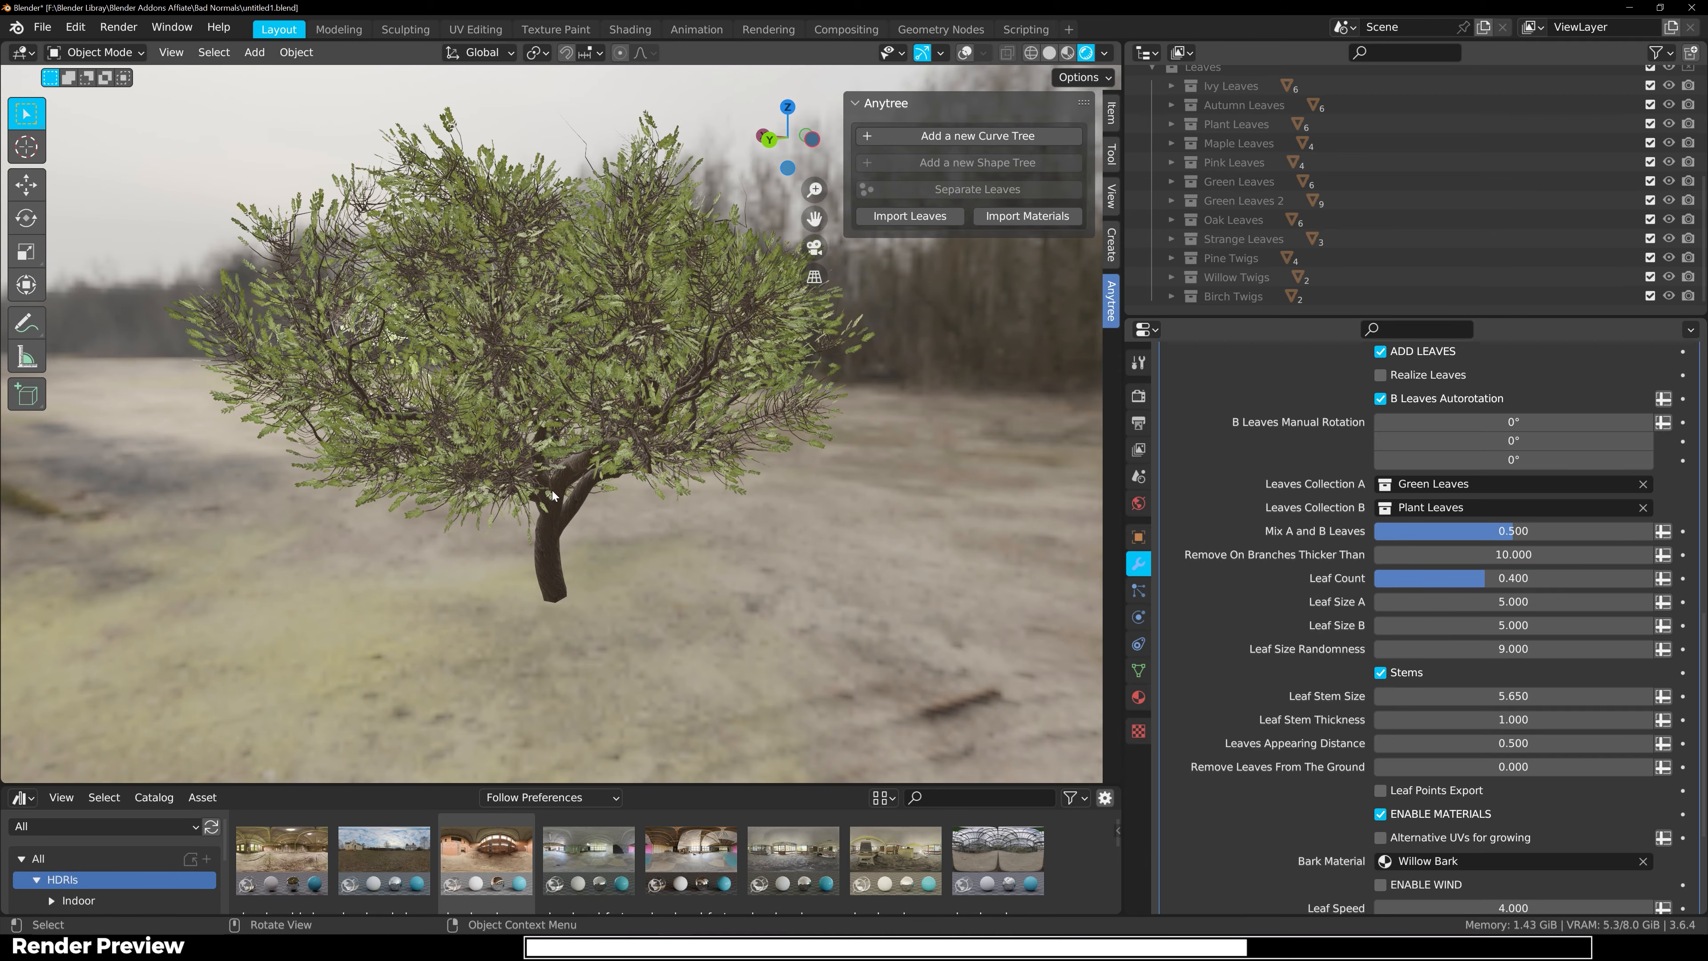
scroll(608, 484, "up", 2)
middle_click_drag(553, 490, 648, 491)
Set Leaf Size A and Leaf Size B to 3 and raise Leaf Count to 0.996.
left_click(1446, 603)
type("3")
key("Return")
left_click(1466, 625)
type("3")
key("Return")
left_click_drag(1486, 579, 1653, 579)
Set Leaf Stem Thickness to 0.1 and Leaf Stem Size to 3.
left_click(1539, 719)
type(".1")
key("Return")
left_click(1539, 695)
type("3")
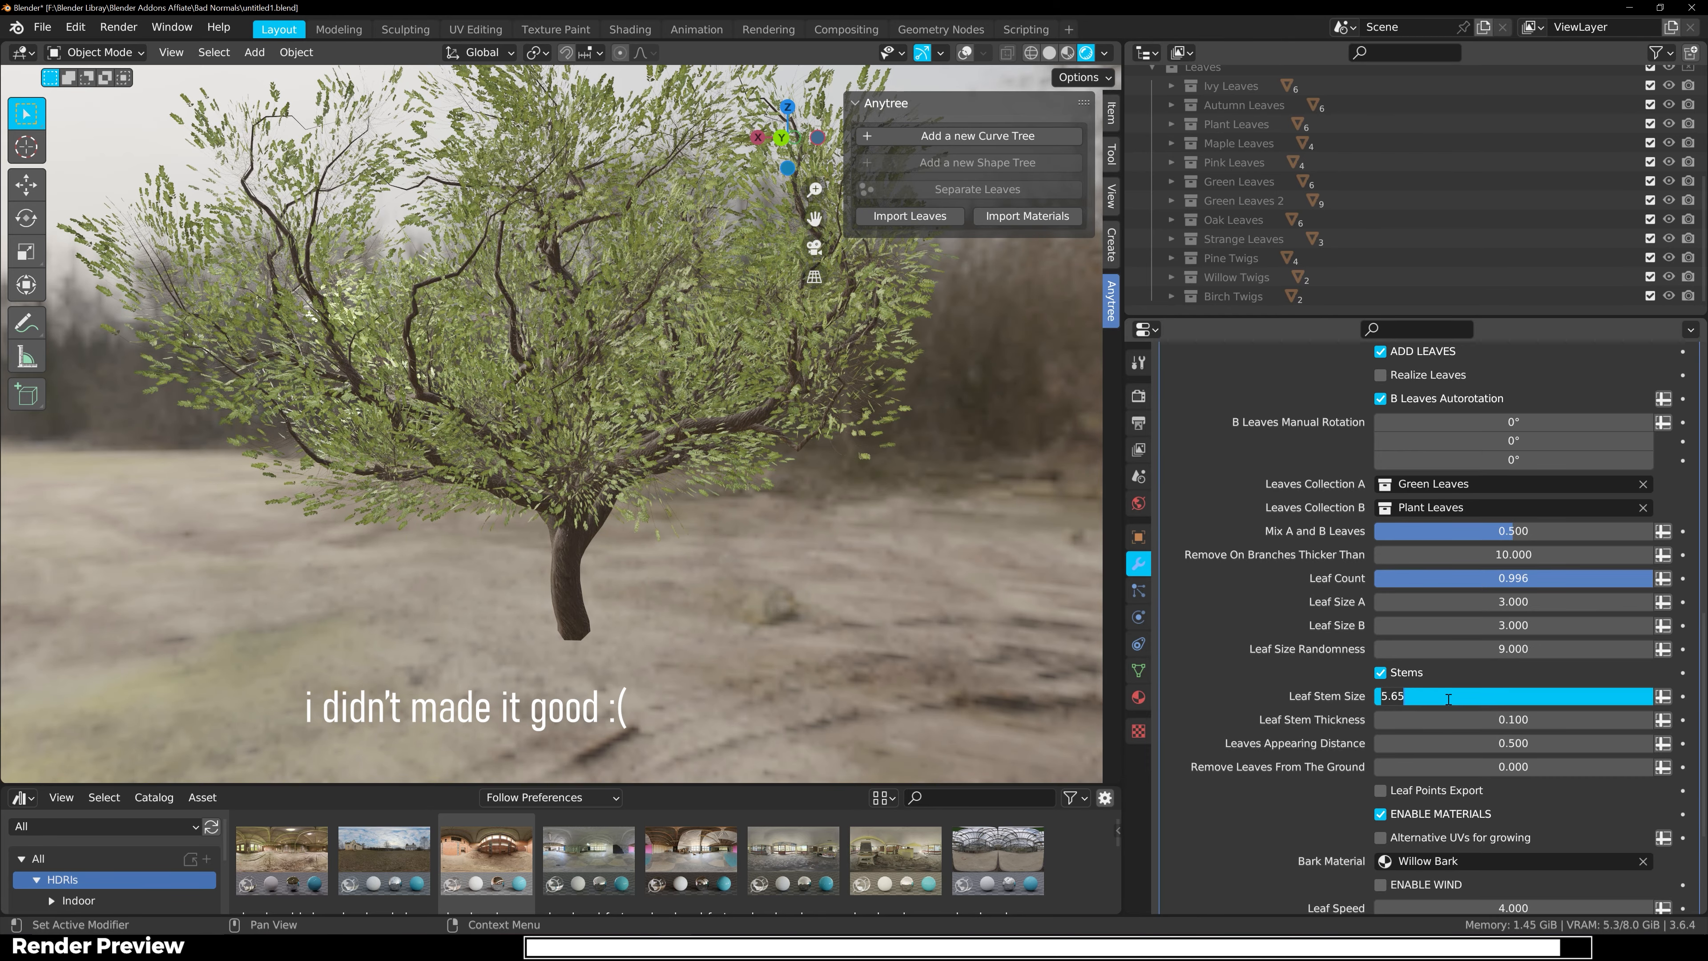
key("Return")
middle_click_drag(592, 447, 614, 440)
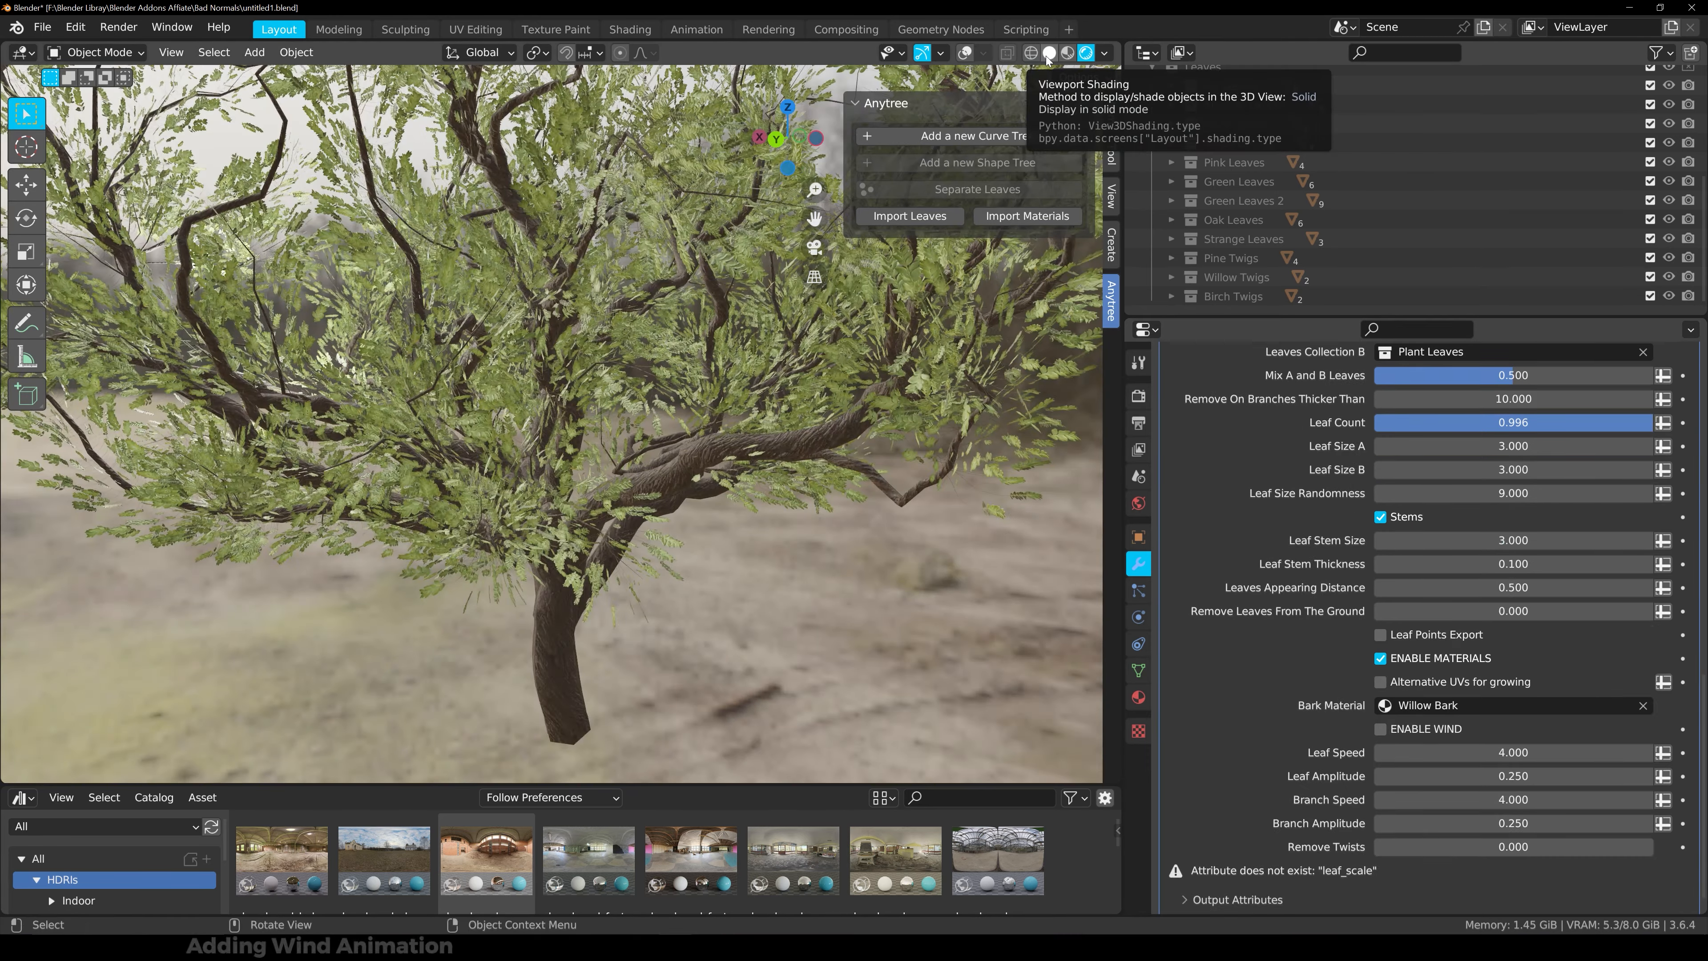
Switch the viewport back to solid shading and enable wind for the tree.
left_click(1048, 52)
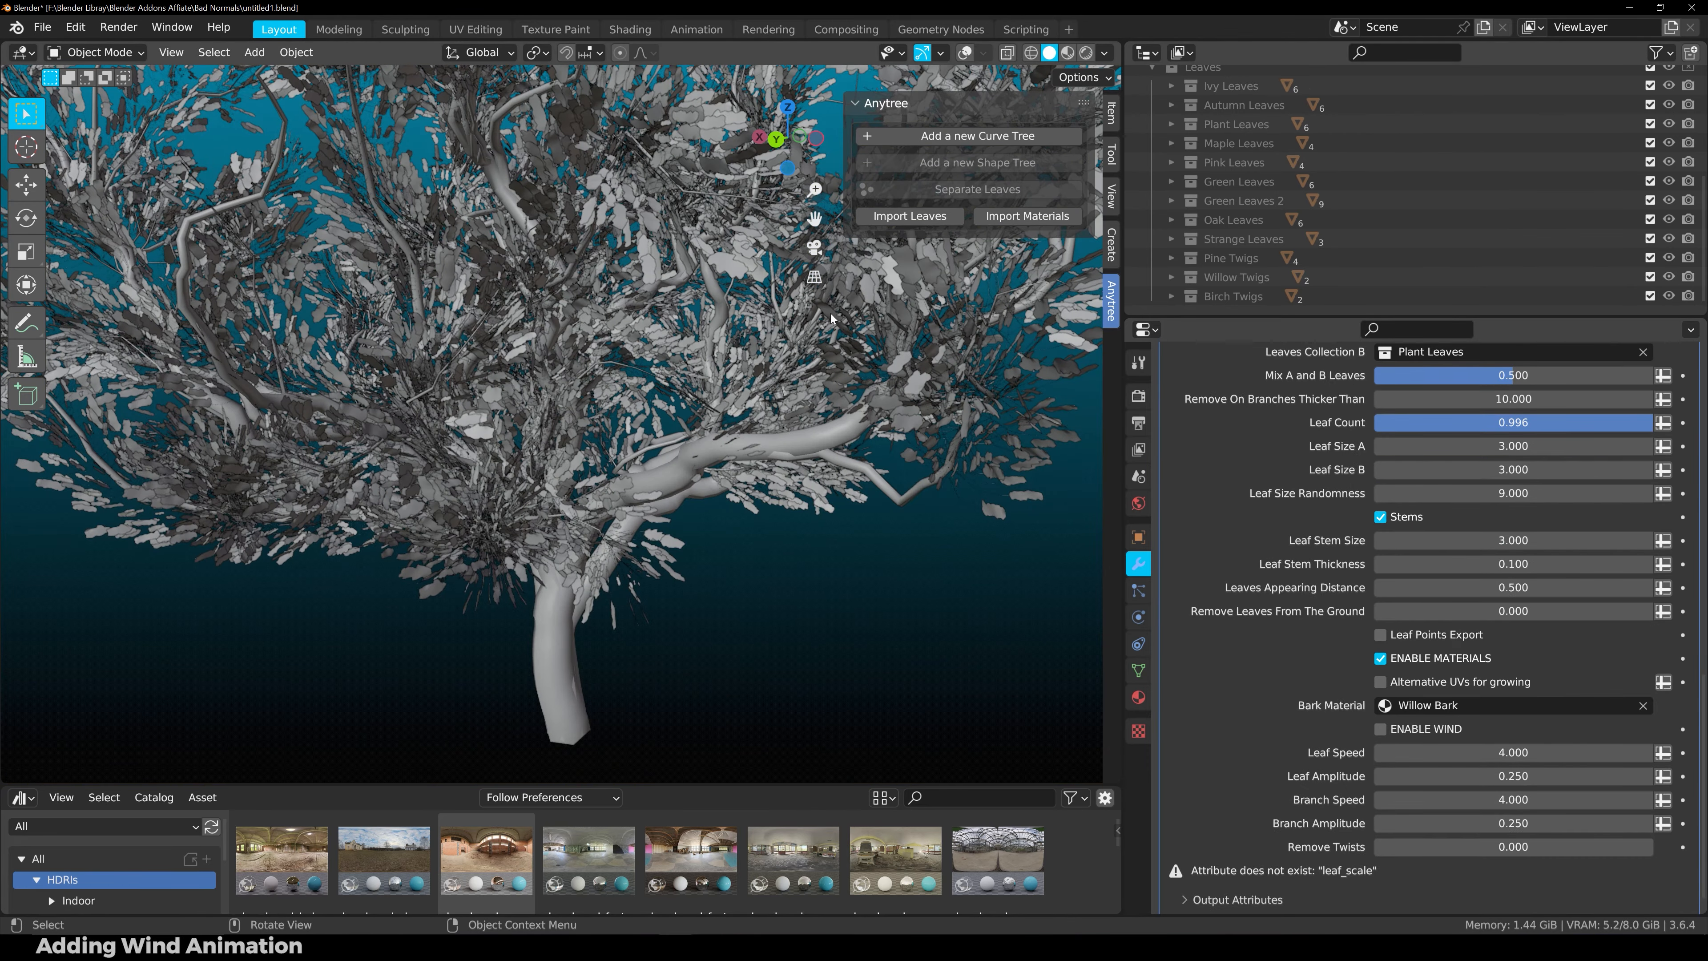
scroll(813, 350, "down", 6)
middle_click_drag(732, 527, 729, 423)
scroll(1263, 663, "down", 1)
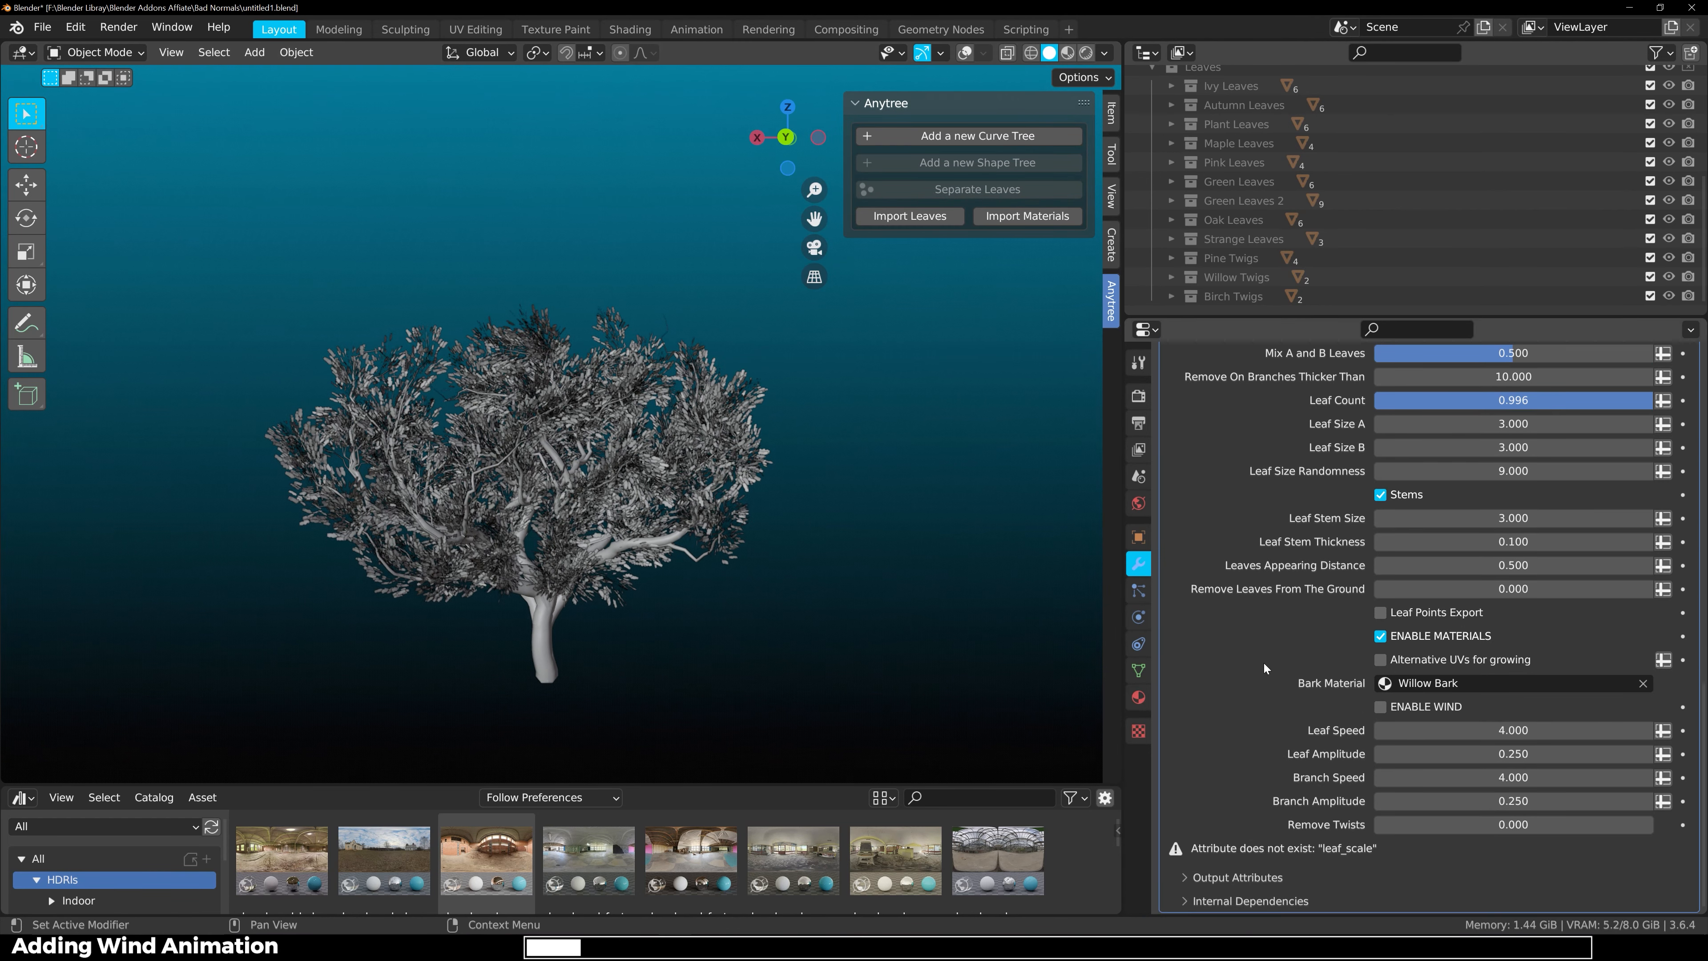
left_click(1377, 706)
Replace the Asset Browser with a Timeline of reduced height and briefly play the wind animation.
left_click(22, 798)
left_click(23, 798)
left_click(249, 634)
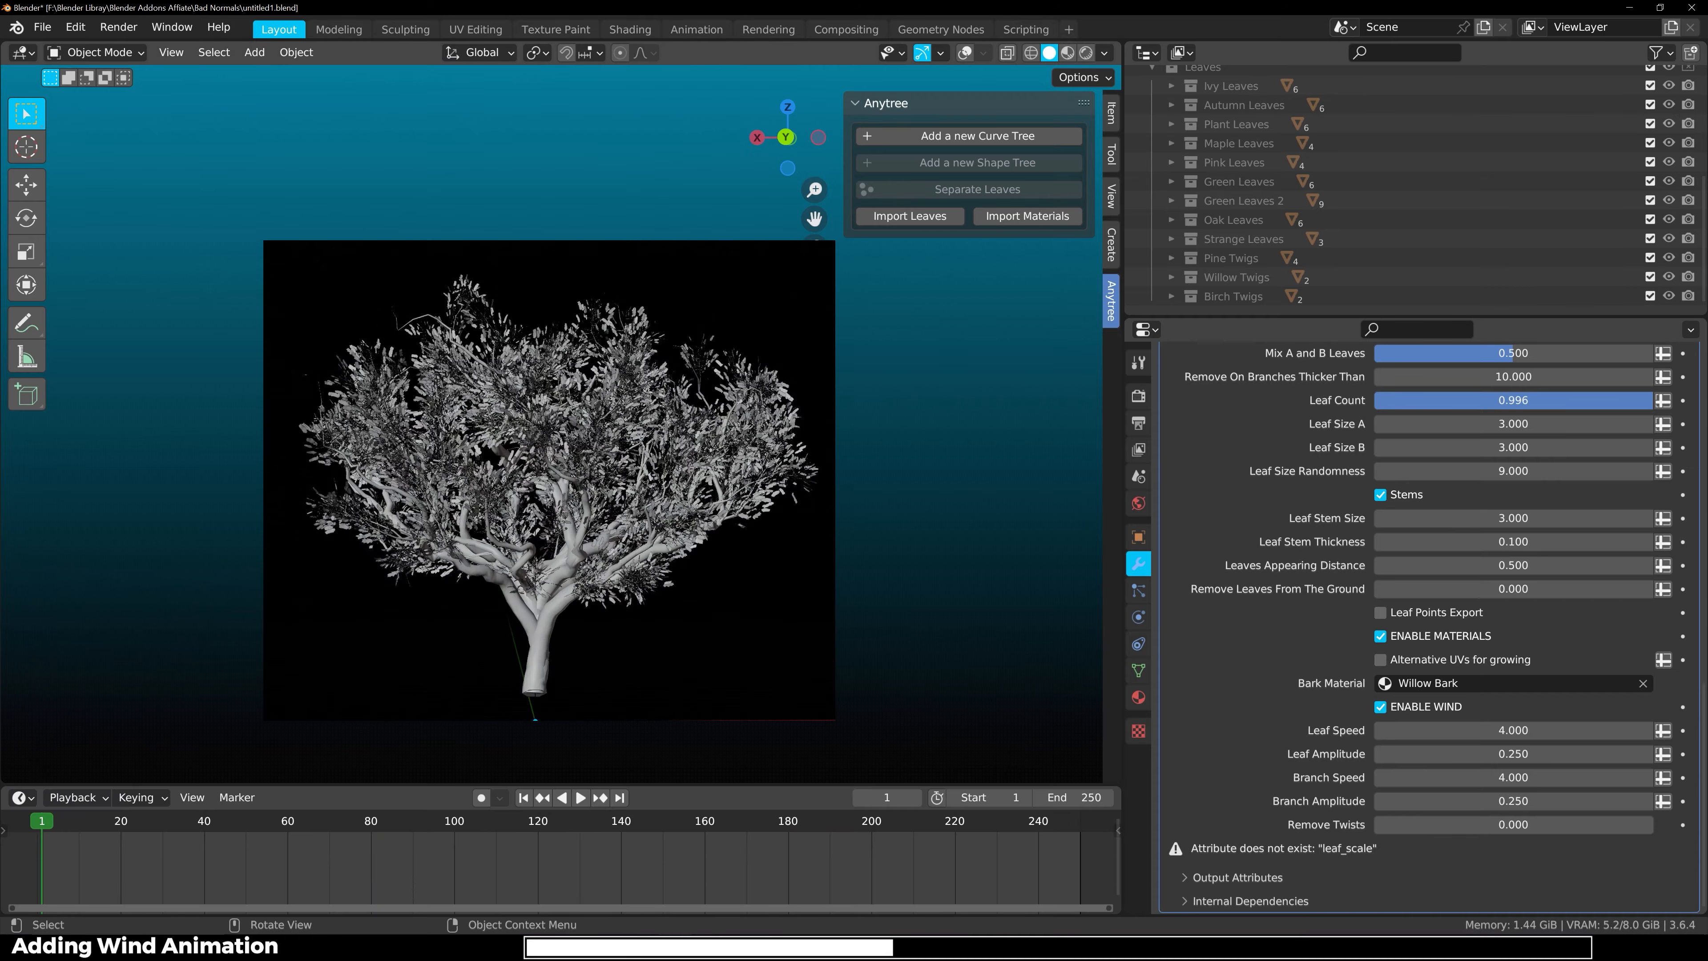
left_click_drag(444, 789, 449, 826)
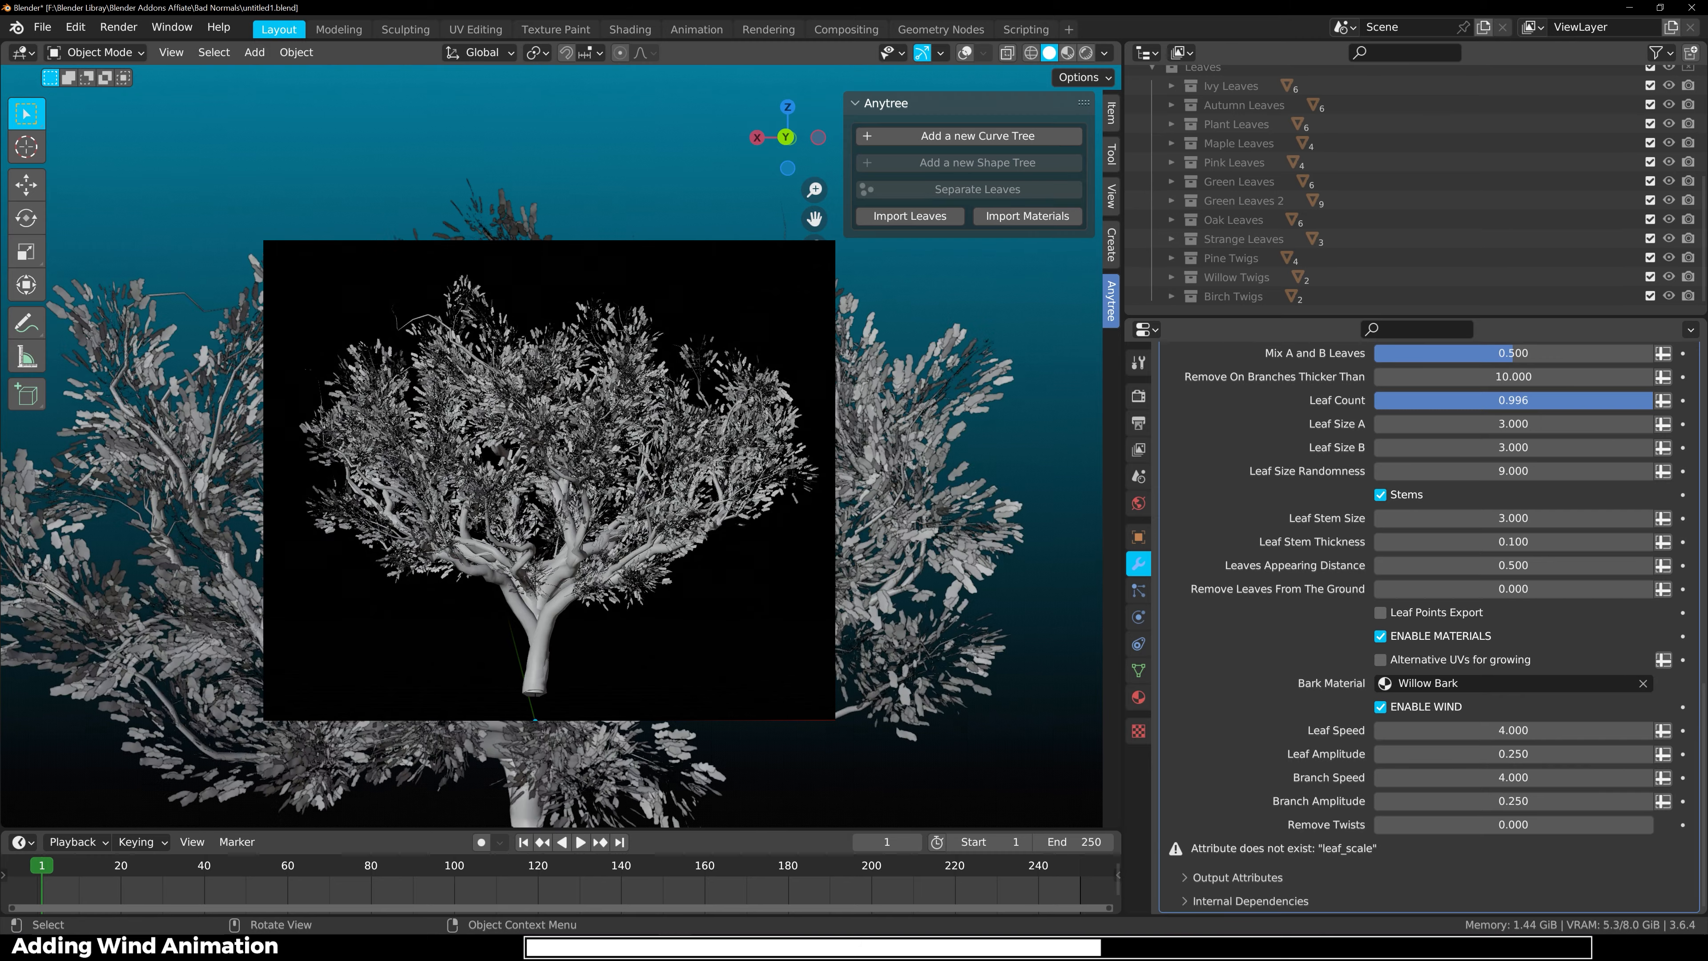
key("space")
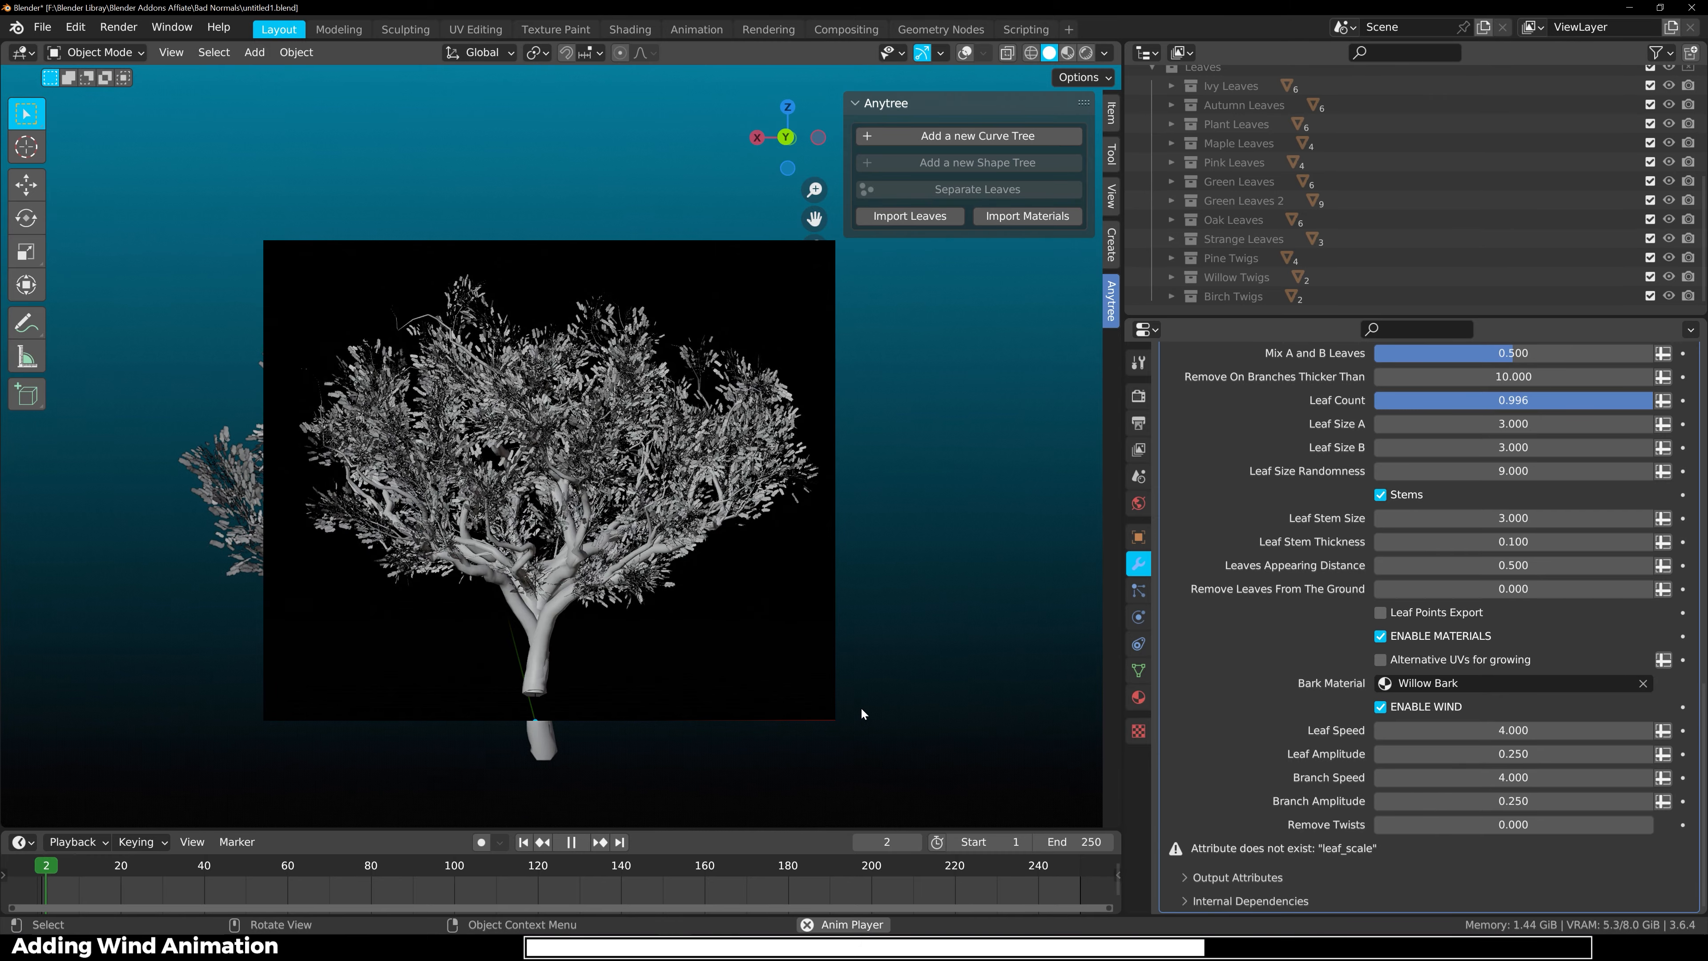
key("space")
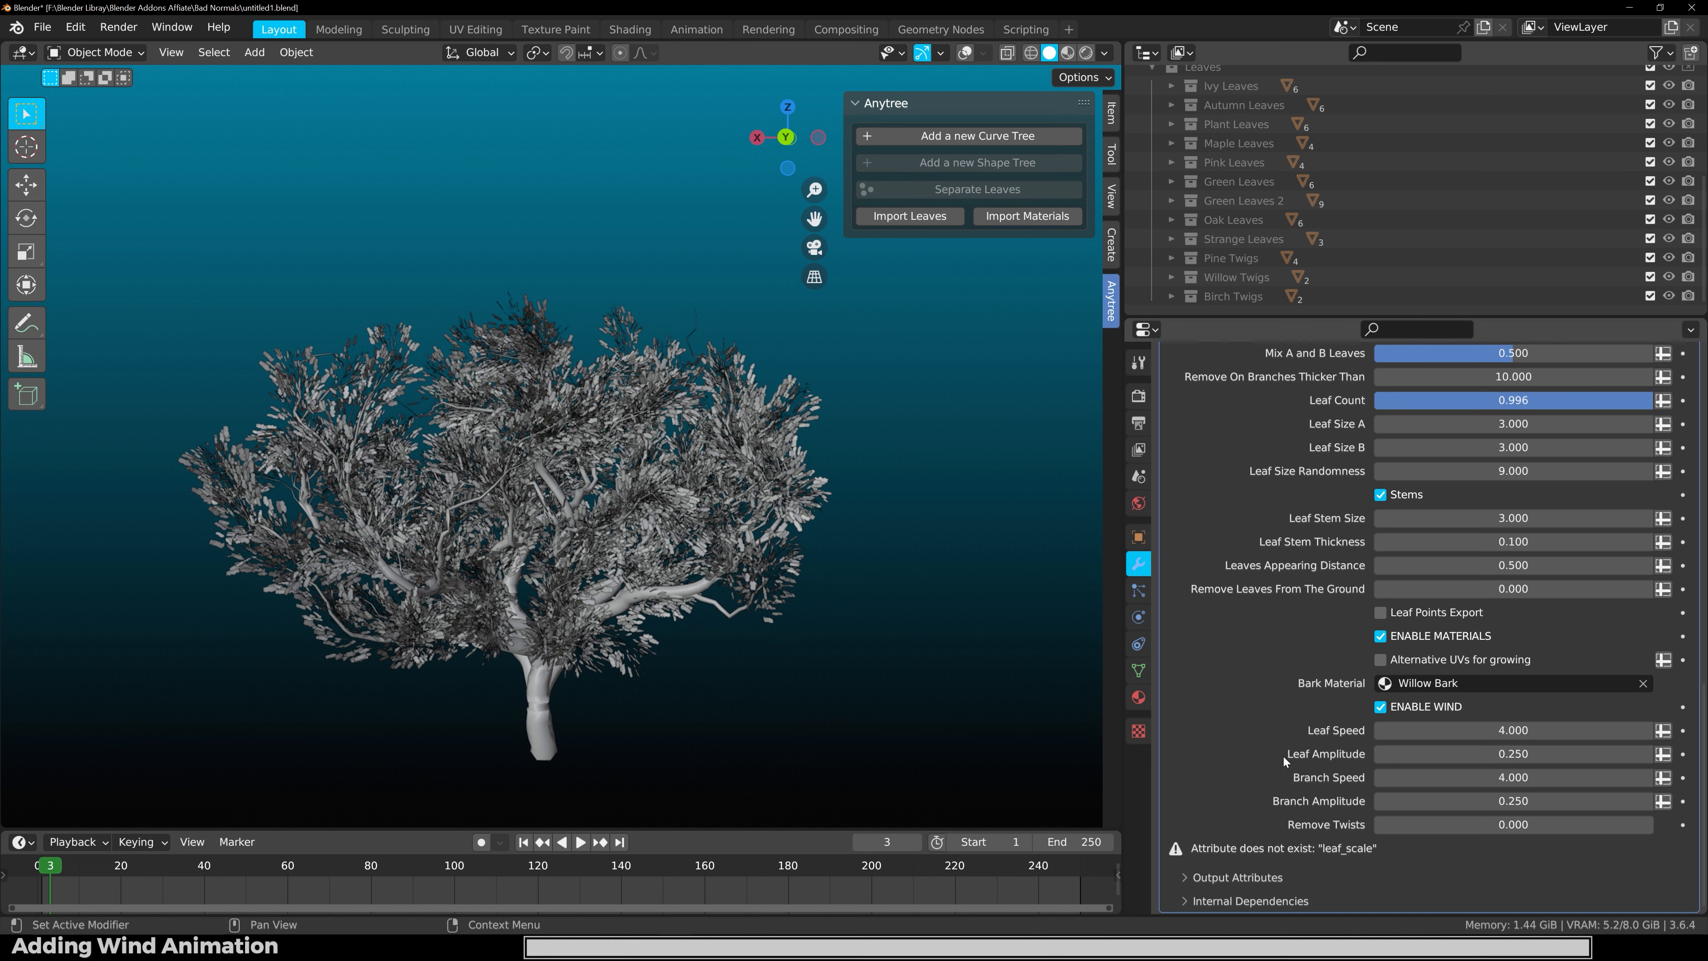
Turn off Performance Mode for full tree detail and set Leaf Count to 0.3.
scroll(1313, 747, "up", 8)
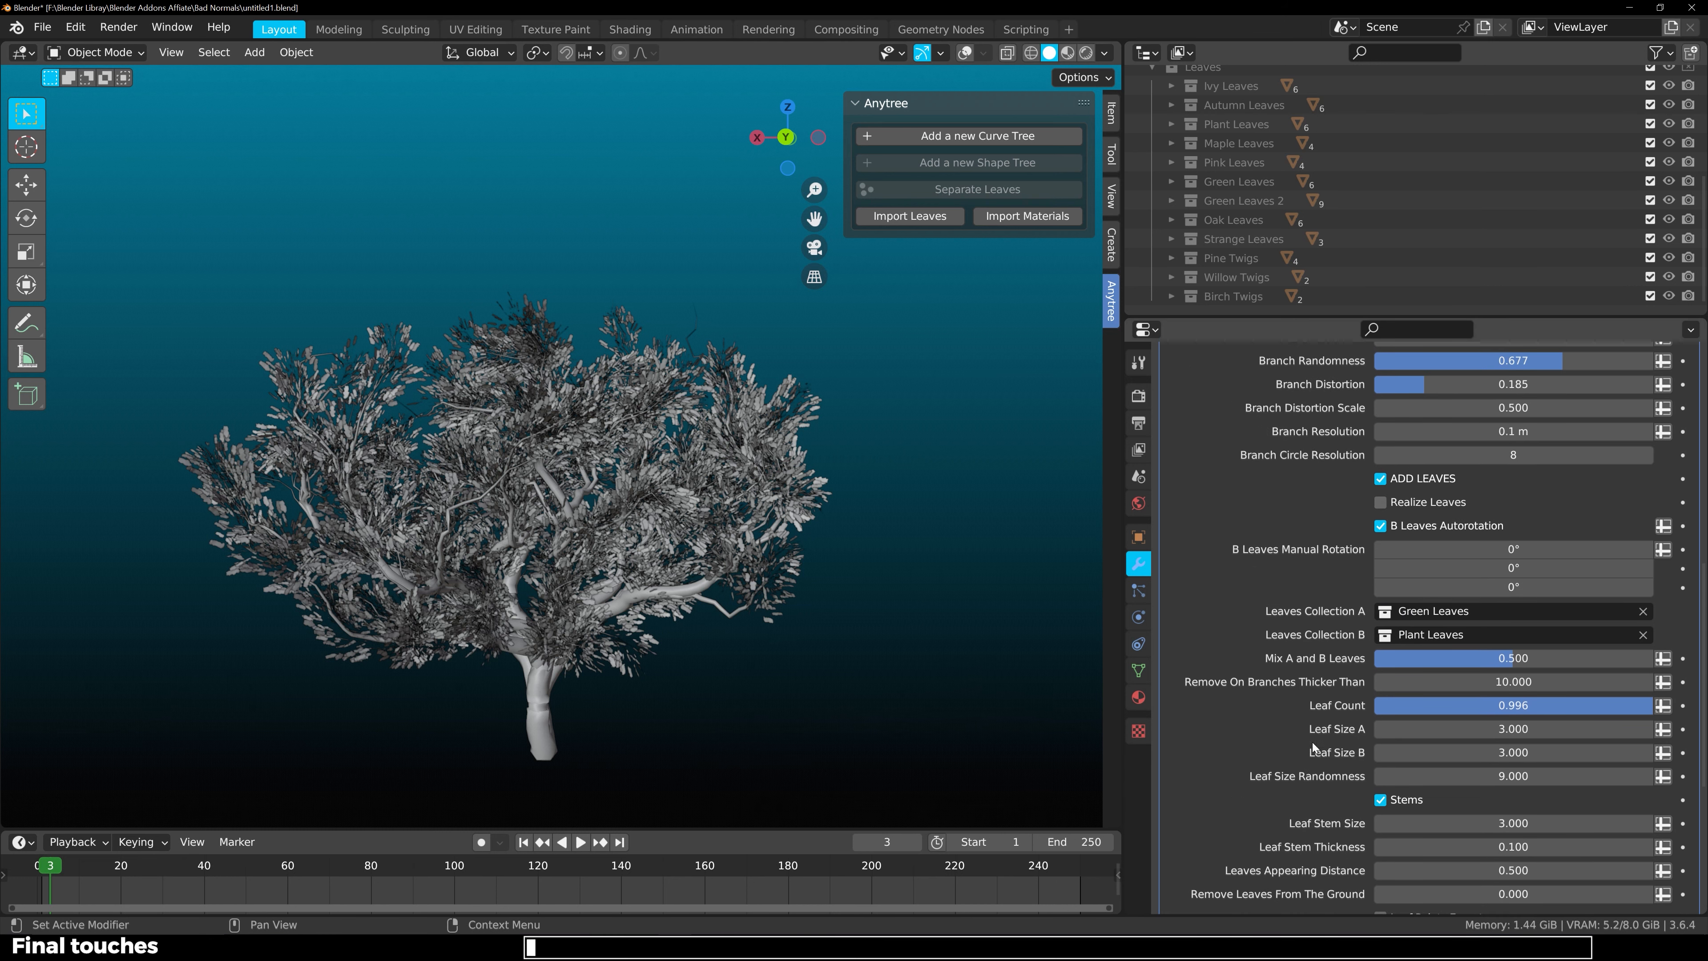
scroll(1293, 784, "up", 10)
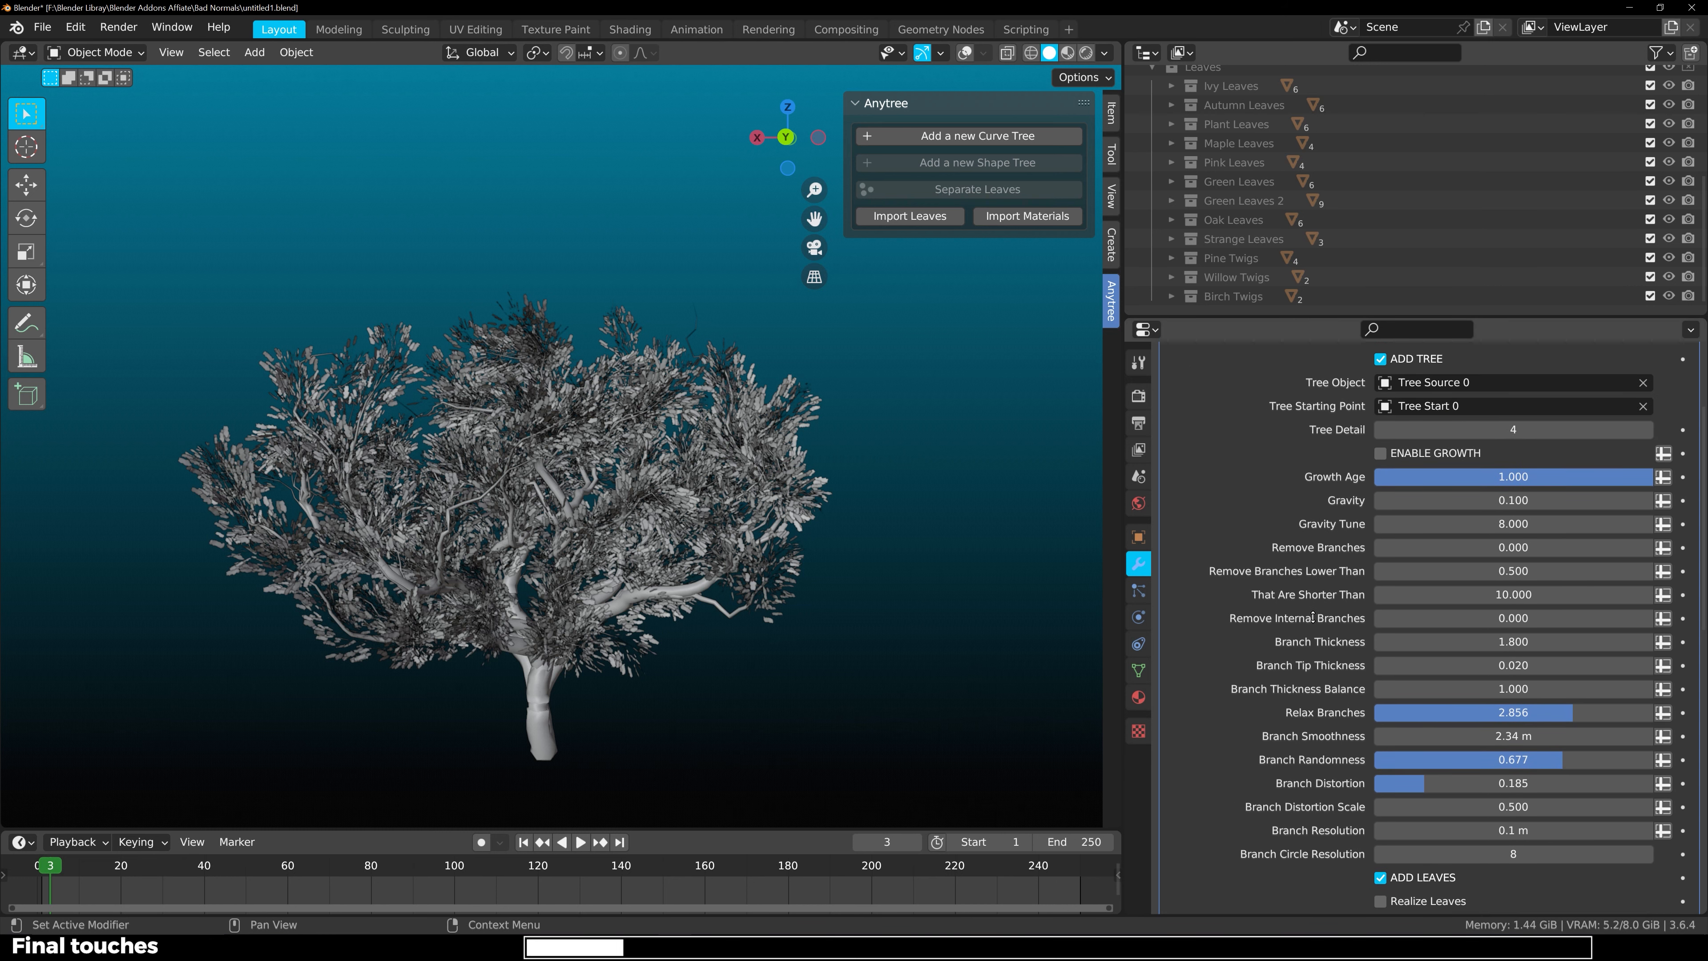
scroll(1313, 617, "up", 4)
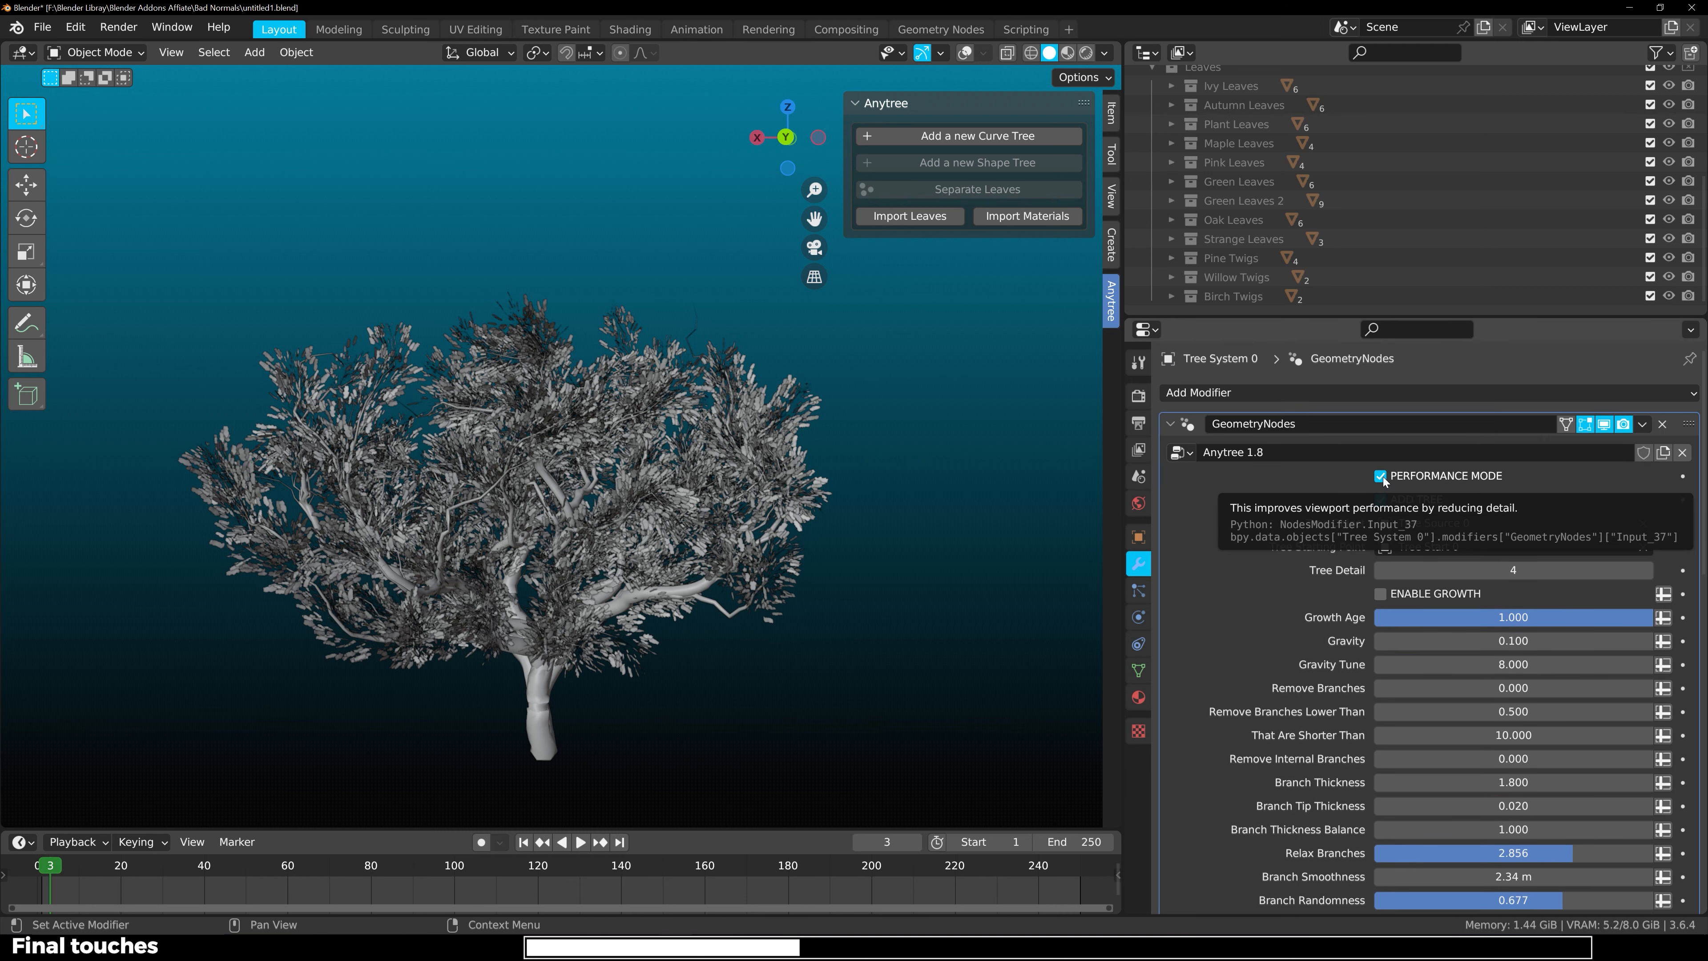
left_click(1379, 476)
scroll(1369, 664, "down", 20)
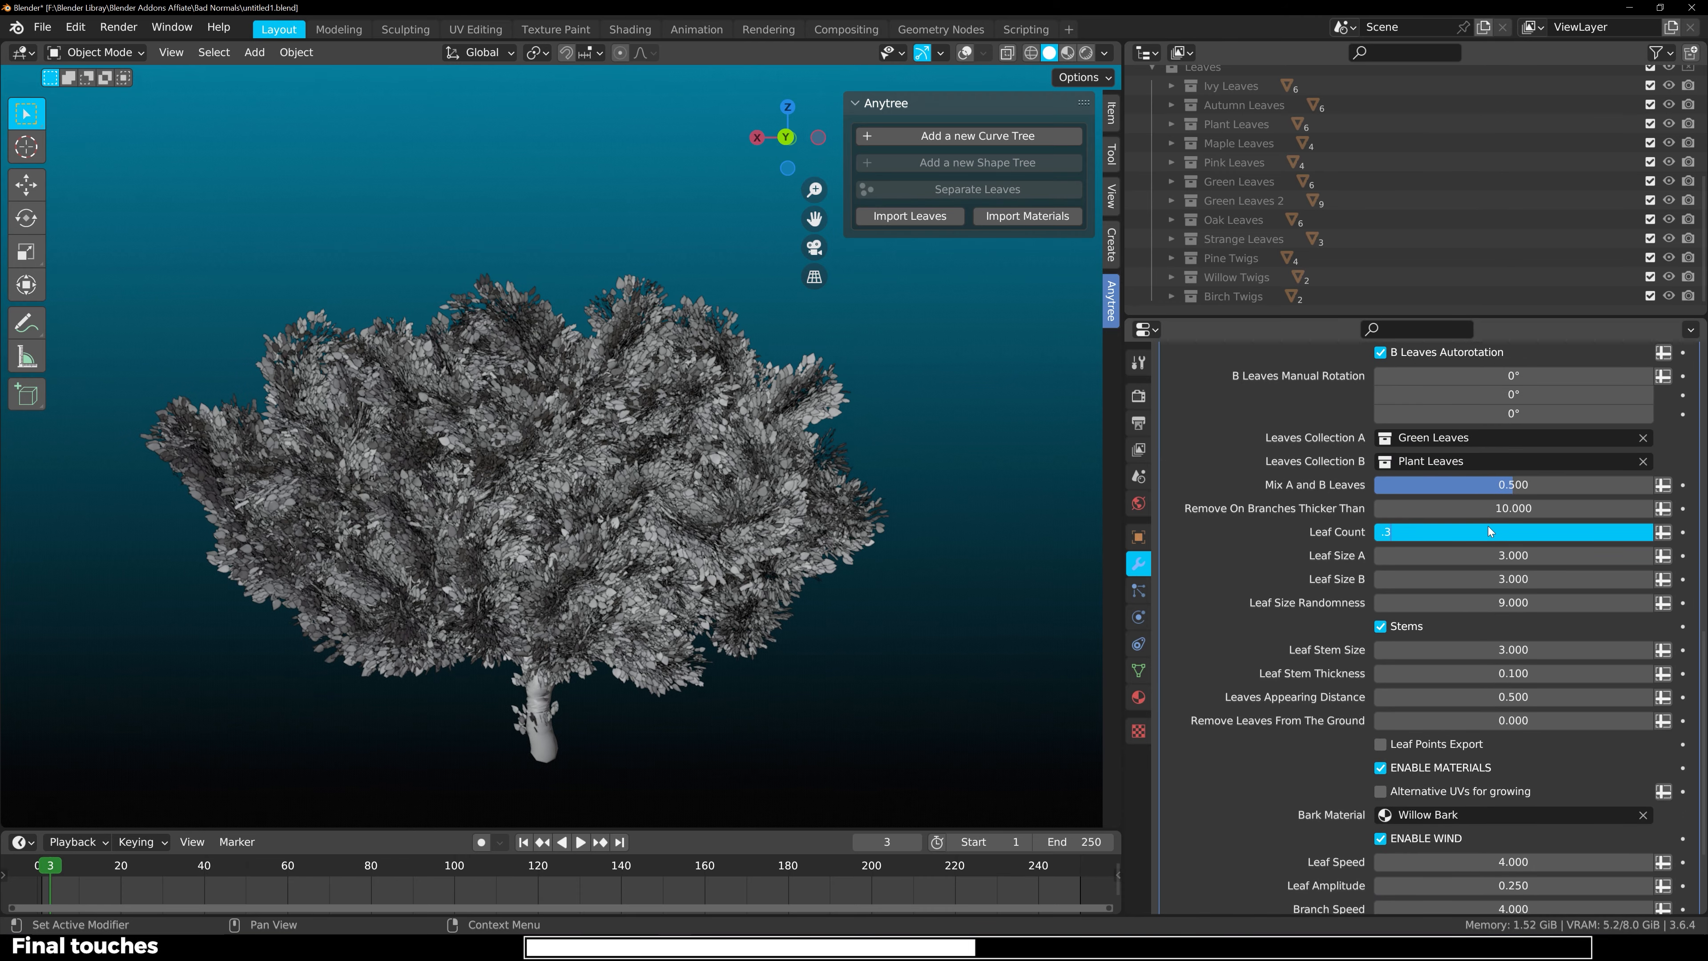
key("Return")
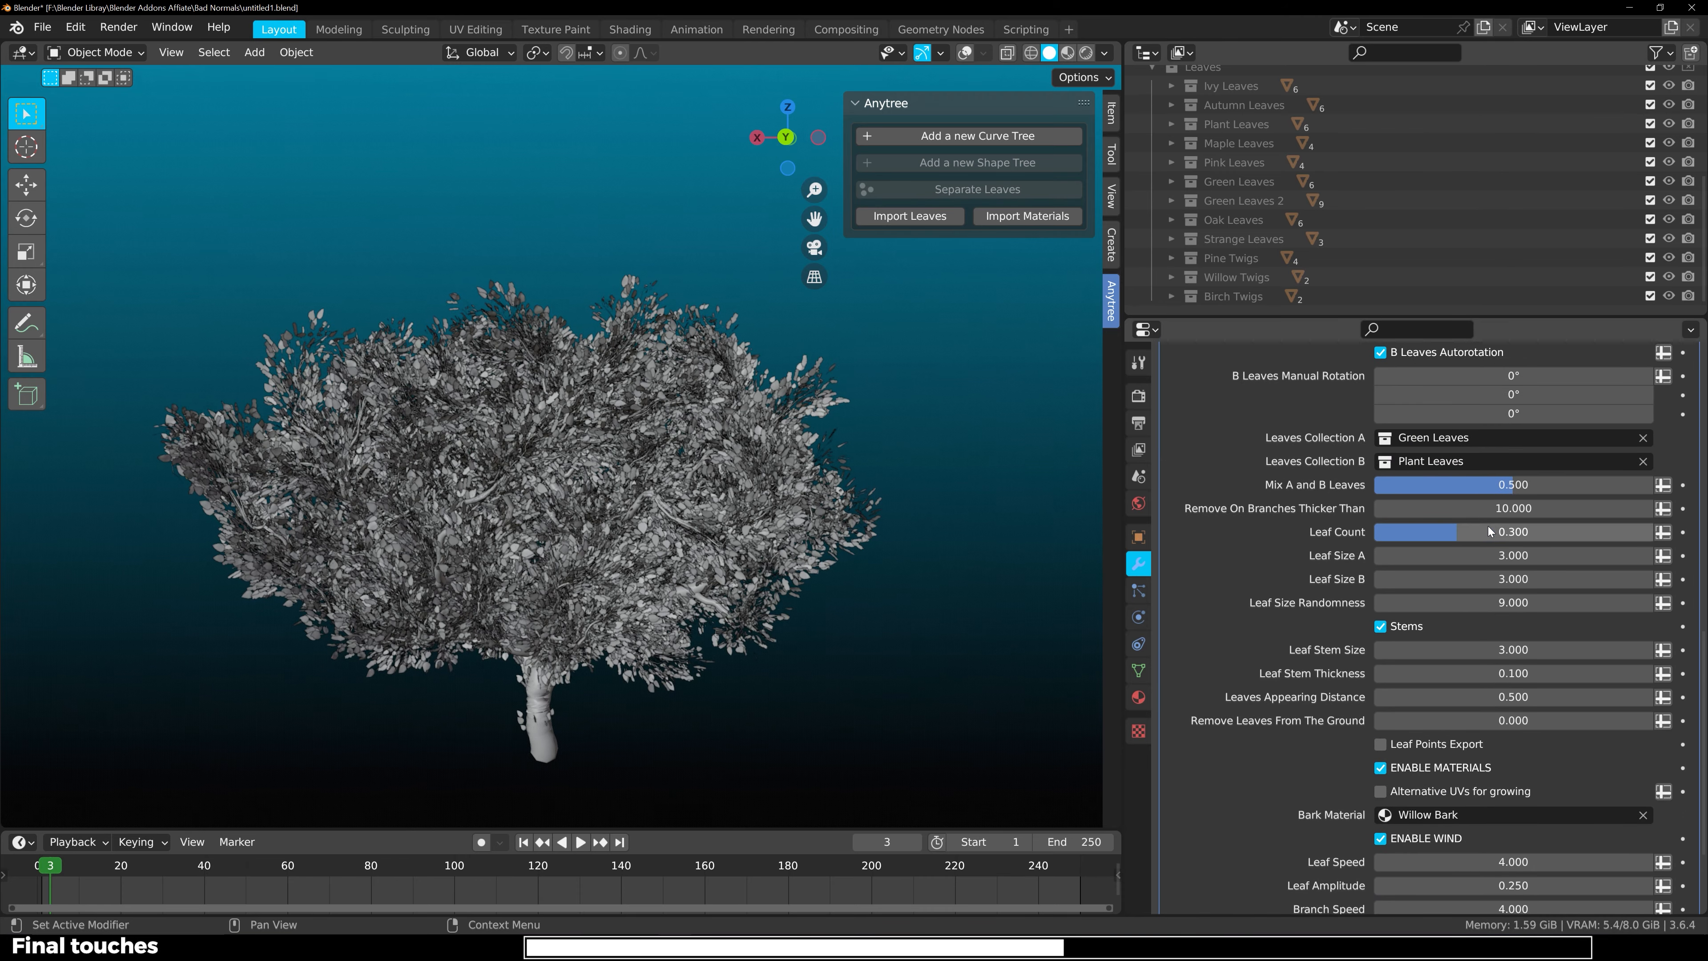
Set Remove Branches Lower Than to 1.5 to clear the small growth around the lower trunk.
middle_click_drag(480, 546, 499, 518)
scroll(499, 518, "up", 3)
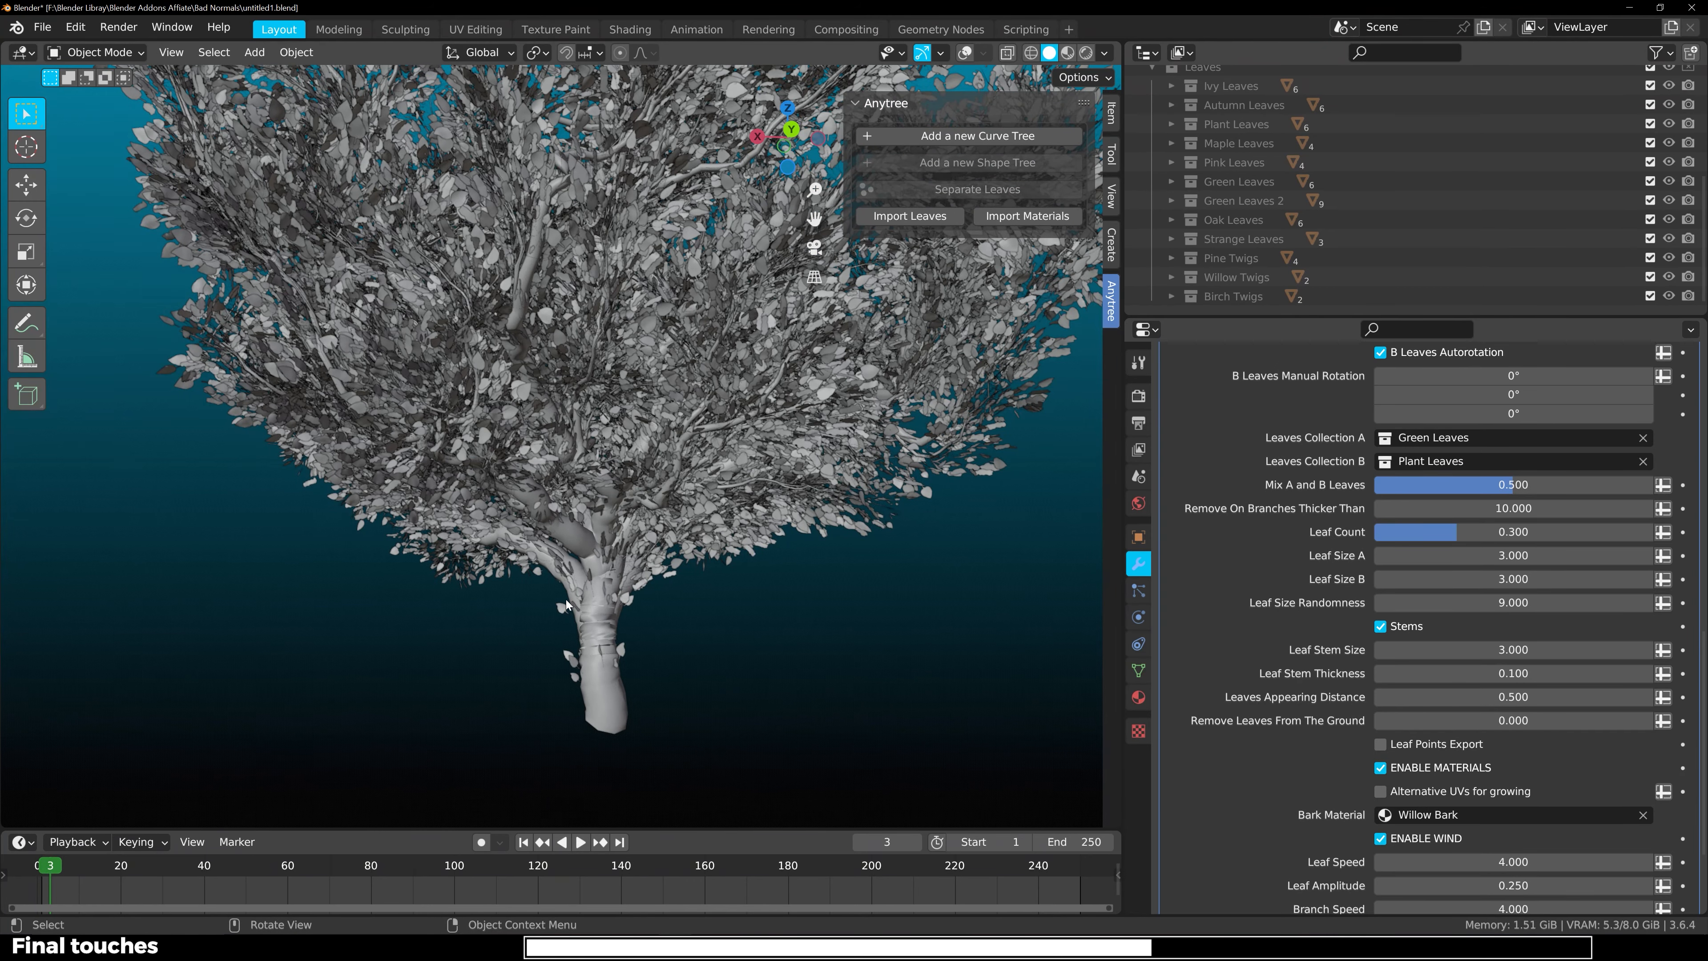
scroll(579, 661, "up", 3)
middle_click_drag(579, 661, 659, 546, "shift")
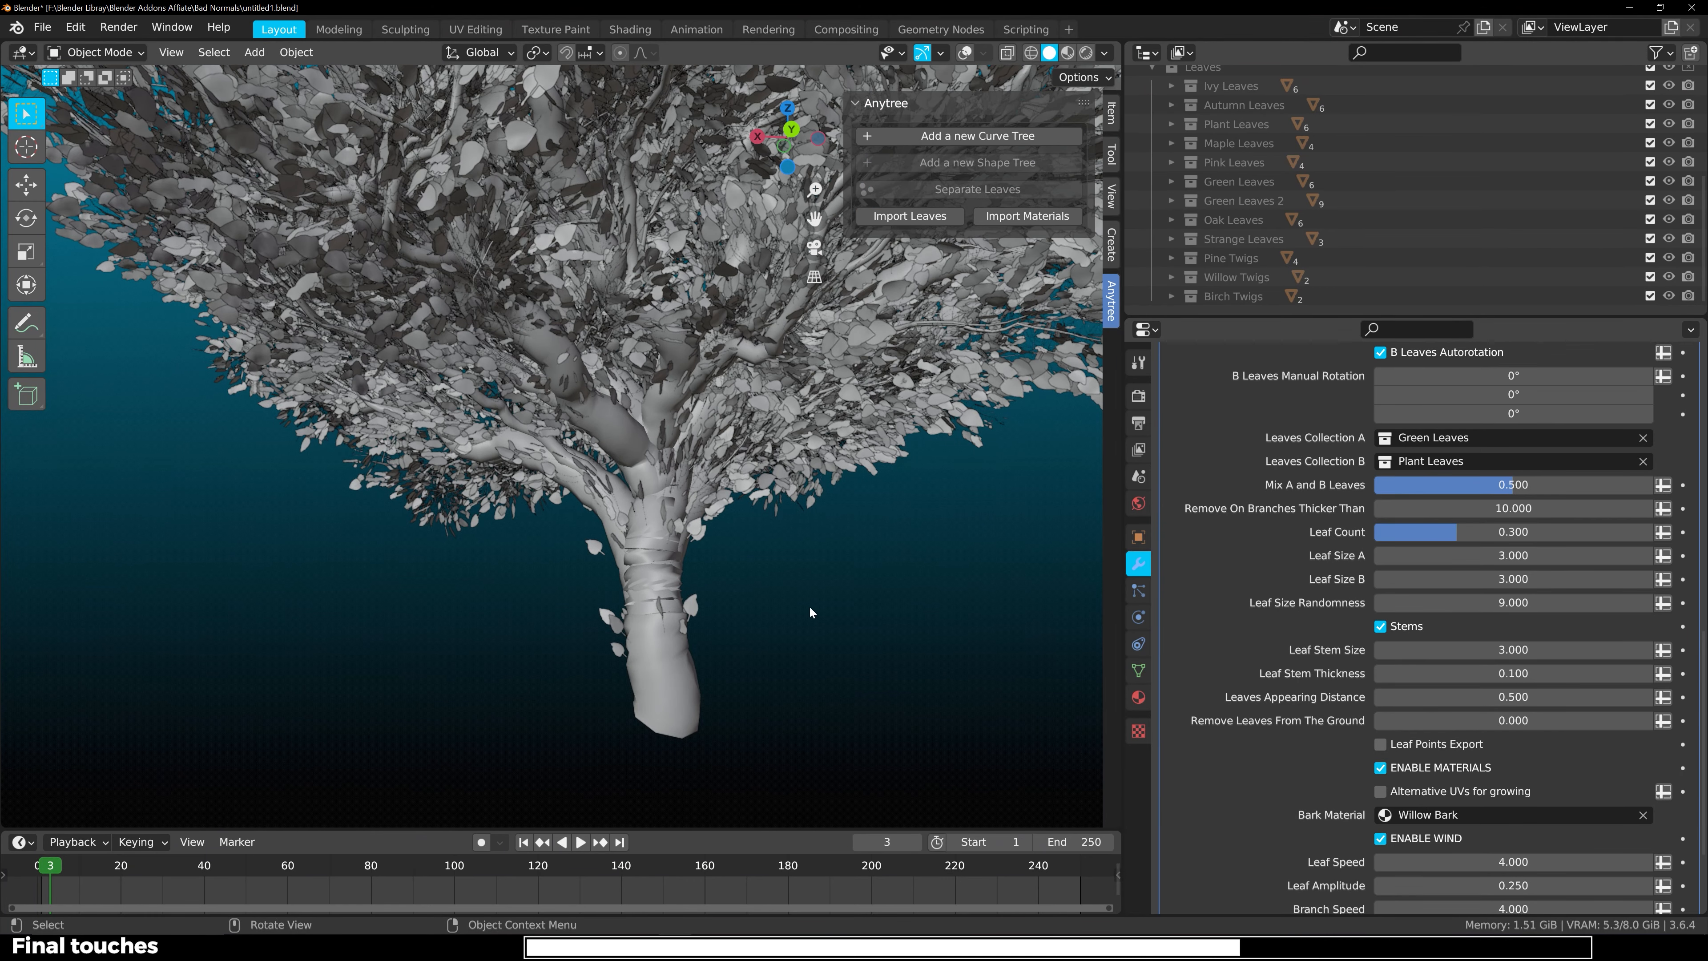
scroll(1412, 626, "up", 20)
scroll(1412, 626, "down", 11)
scroll(1412, 625, "up", 1)
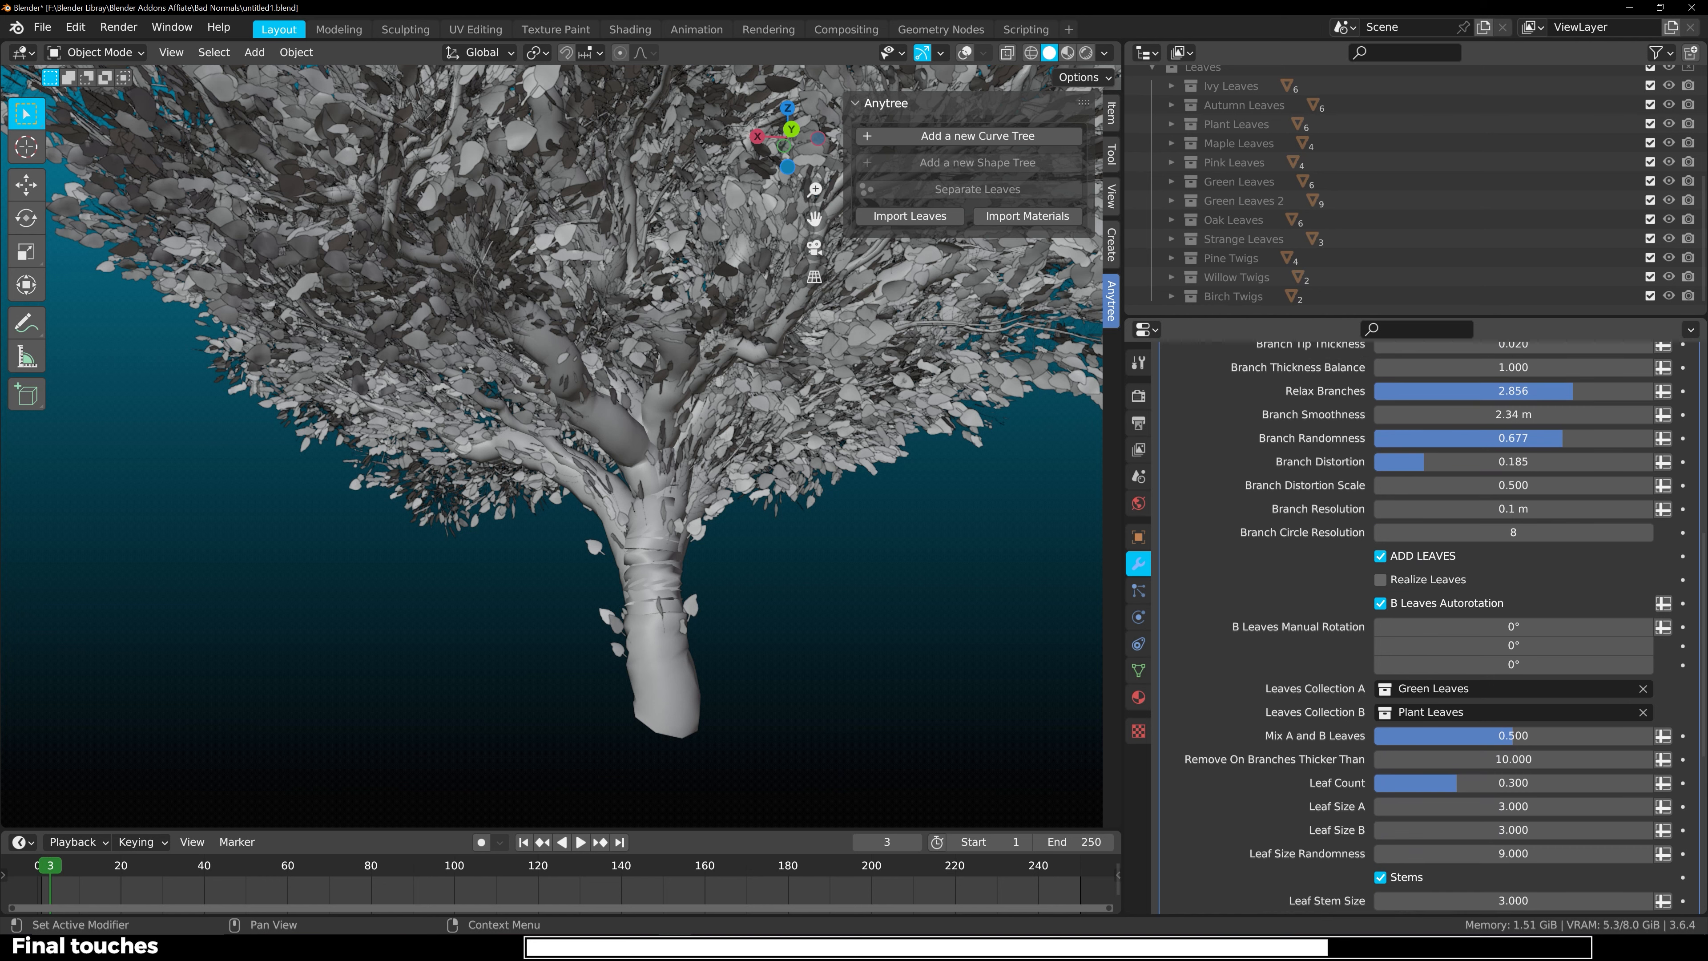
scroll(1289, 609, "up", 10)
left_click(1422, 551)
type("2")
key("Return")
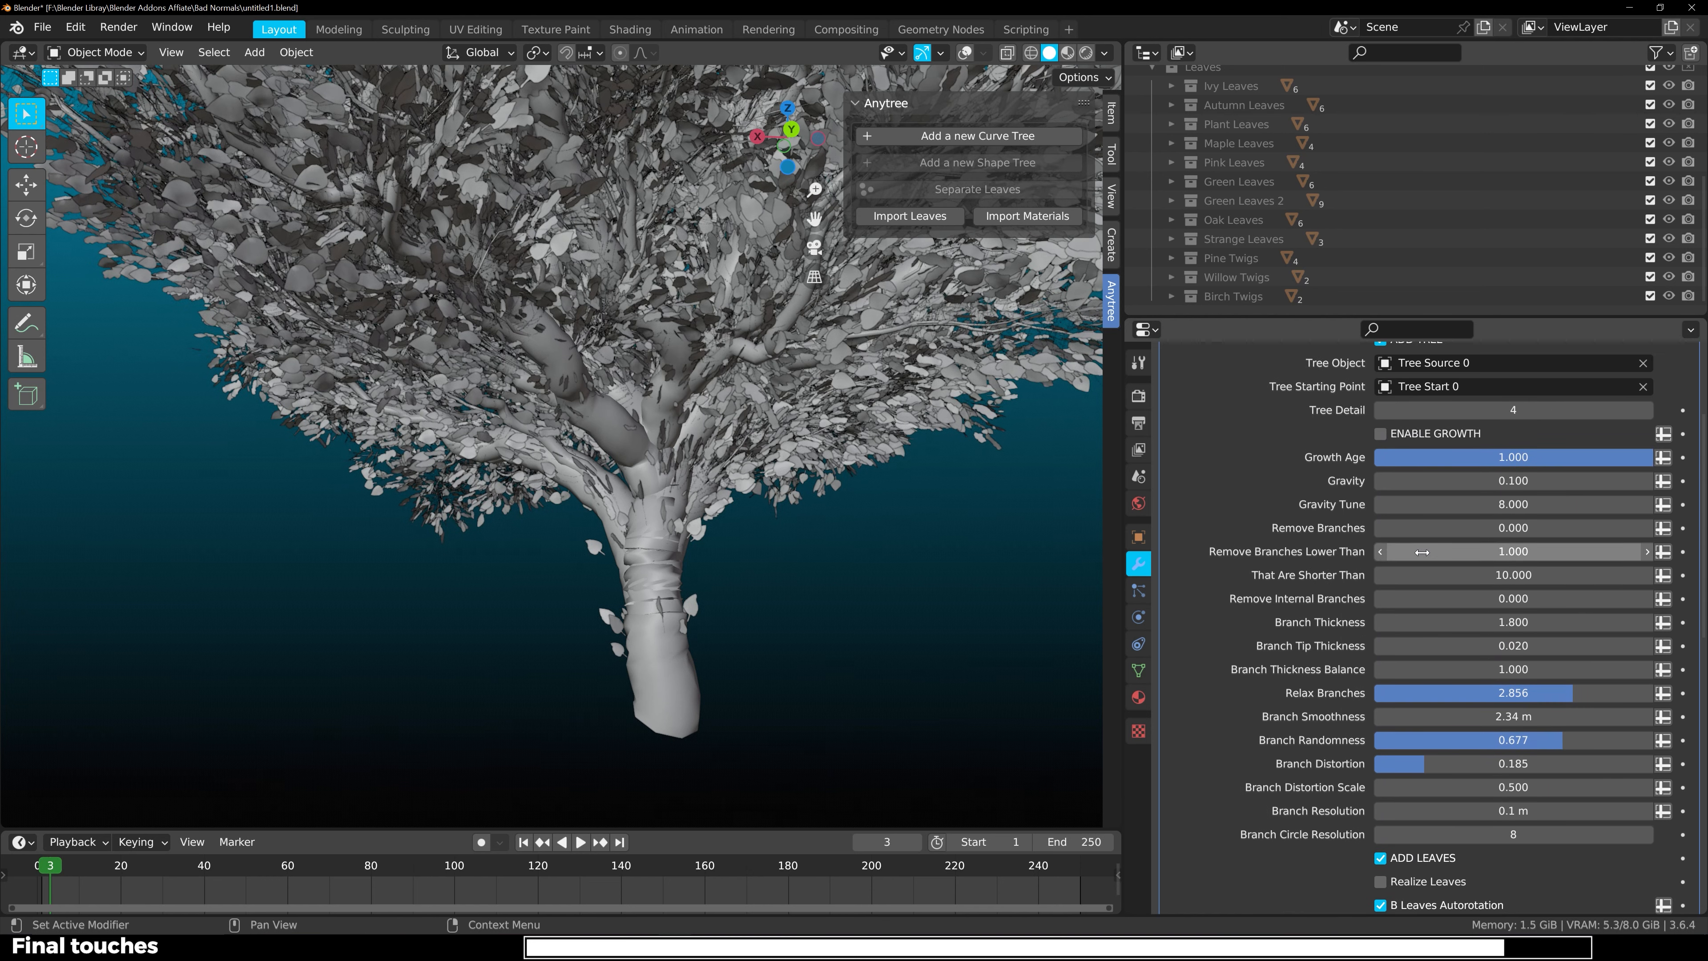
middle_click_drag(746, 579, 711, 554)
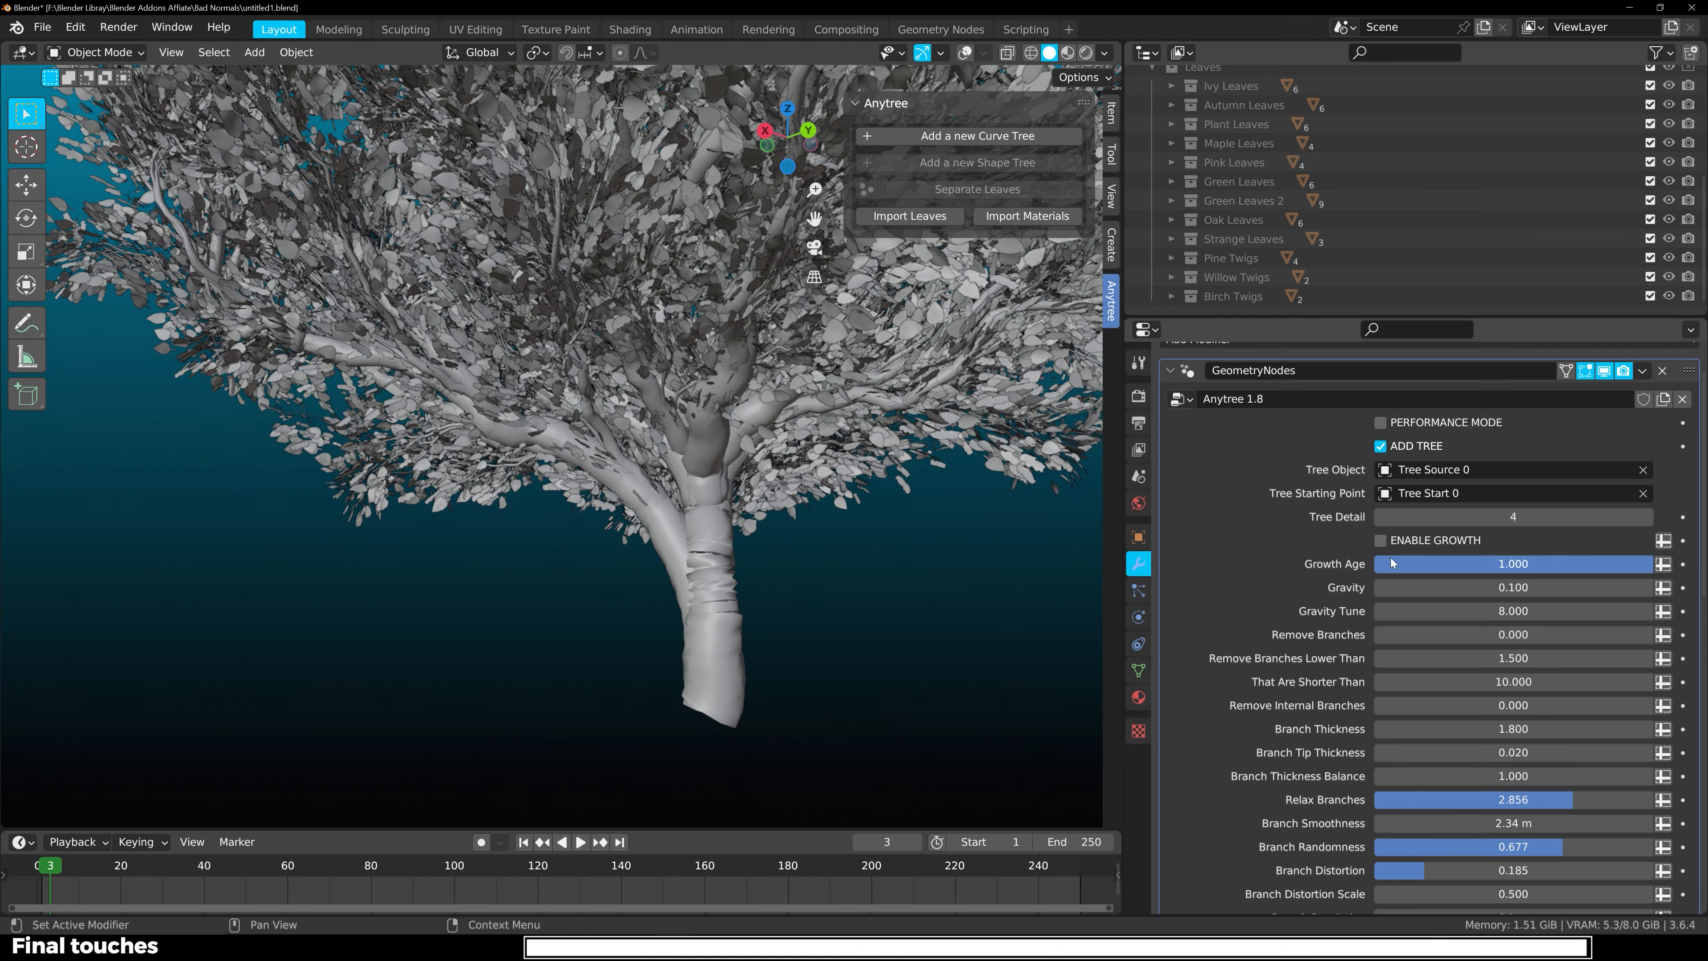